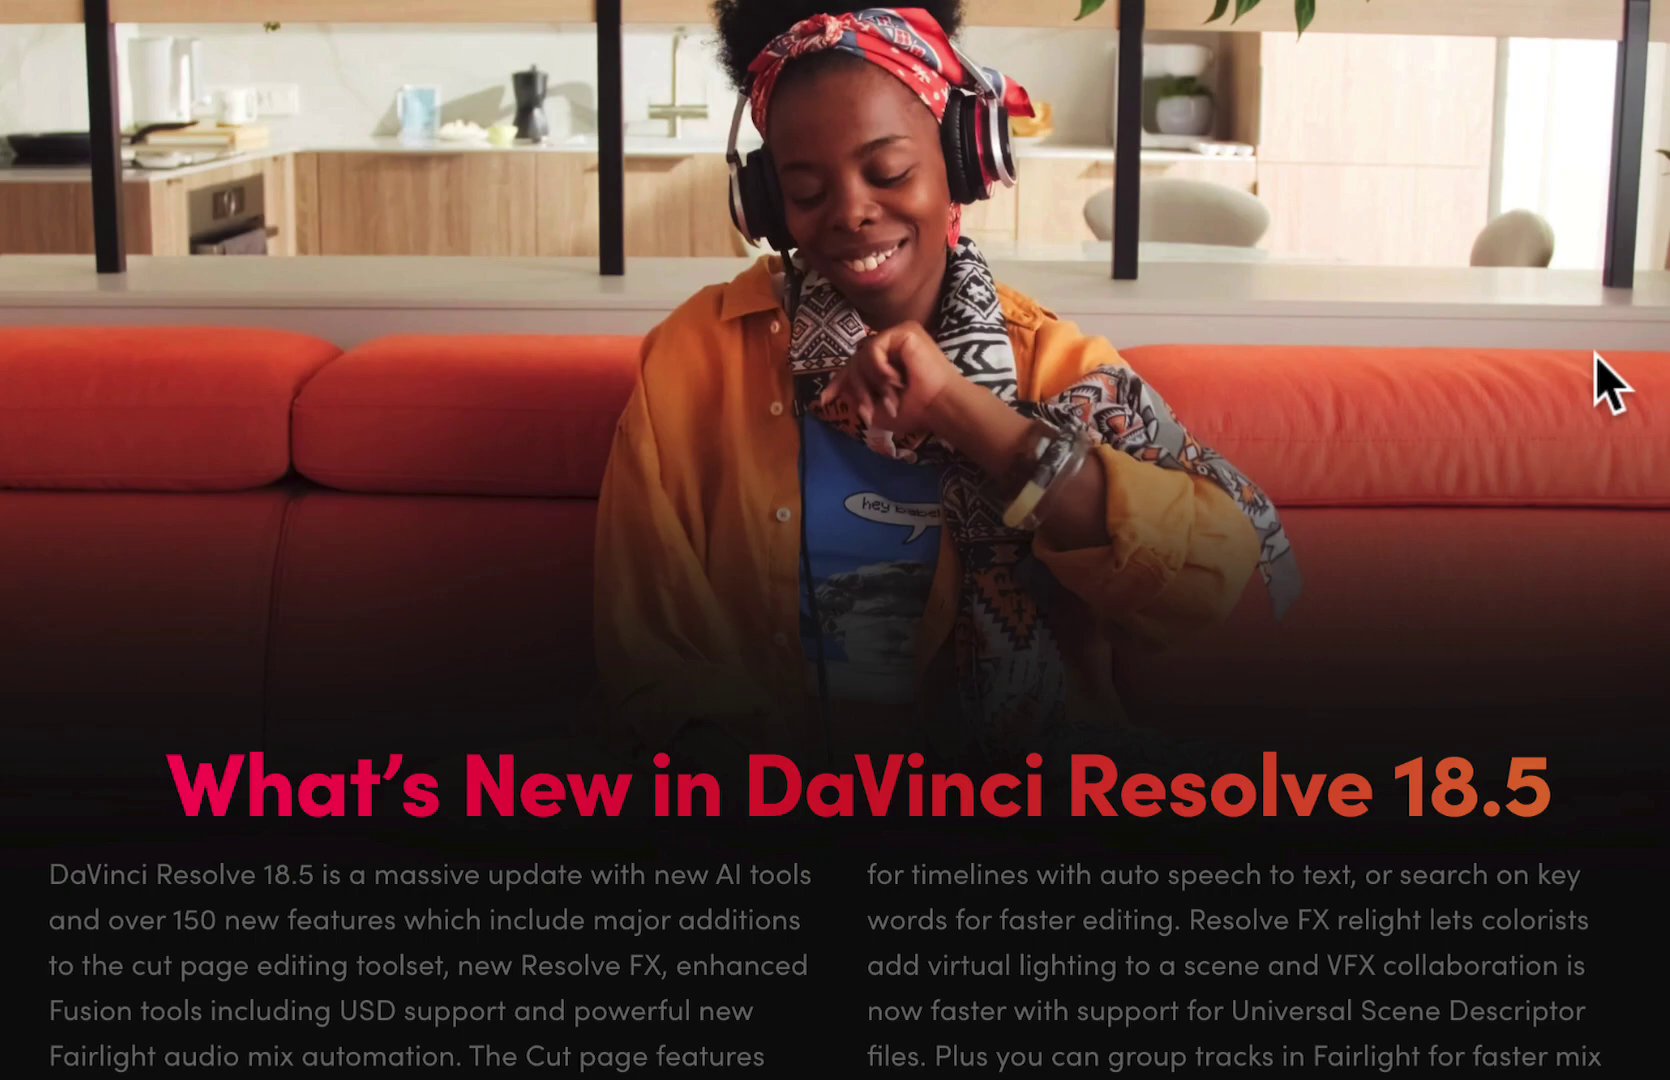
# Examine the new features and page overview on the DaVinci Resolve 18.5 product page
pyautogui.scroll(-9, 1596, 354)
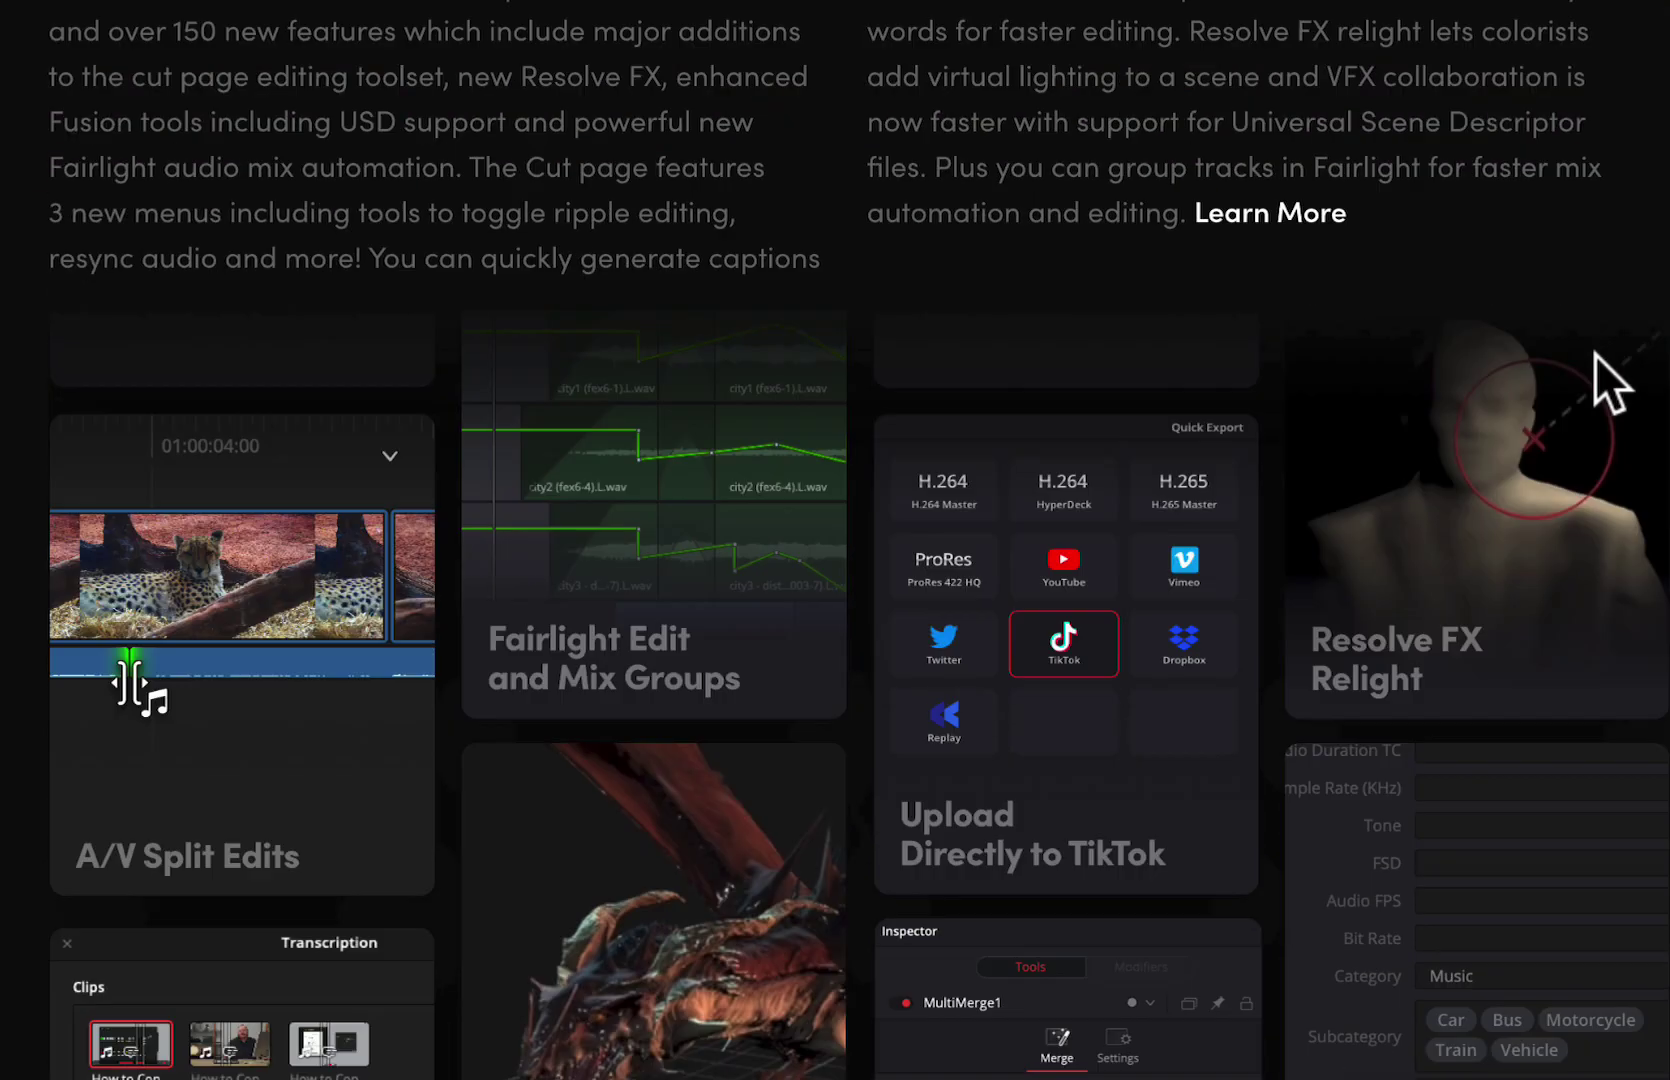
pyautogui.scroll(-1, 1596, 355)
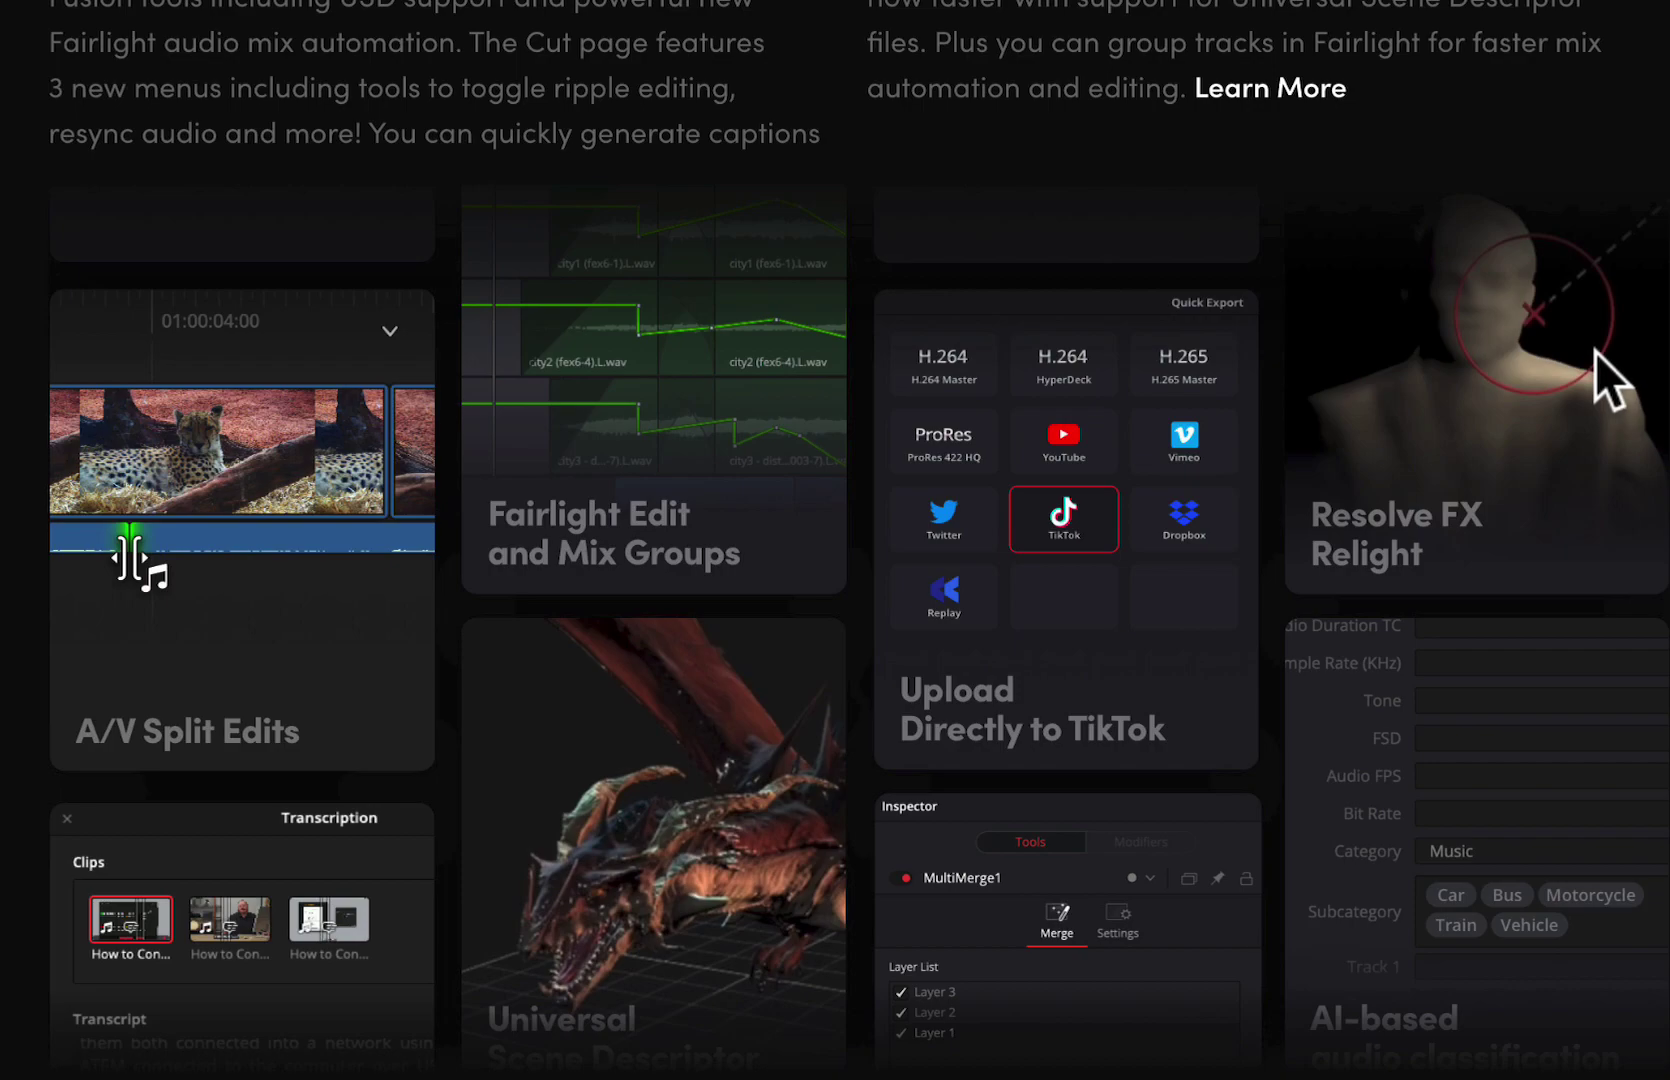
pyautogui.scroll(-10, 1596, 351)
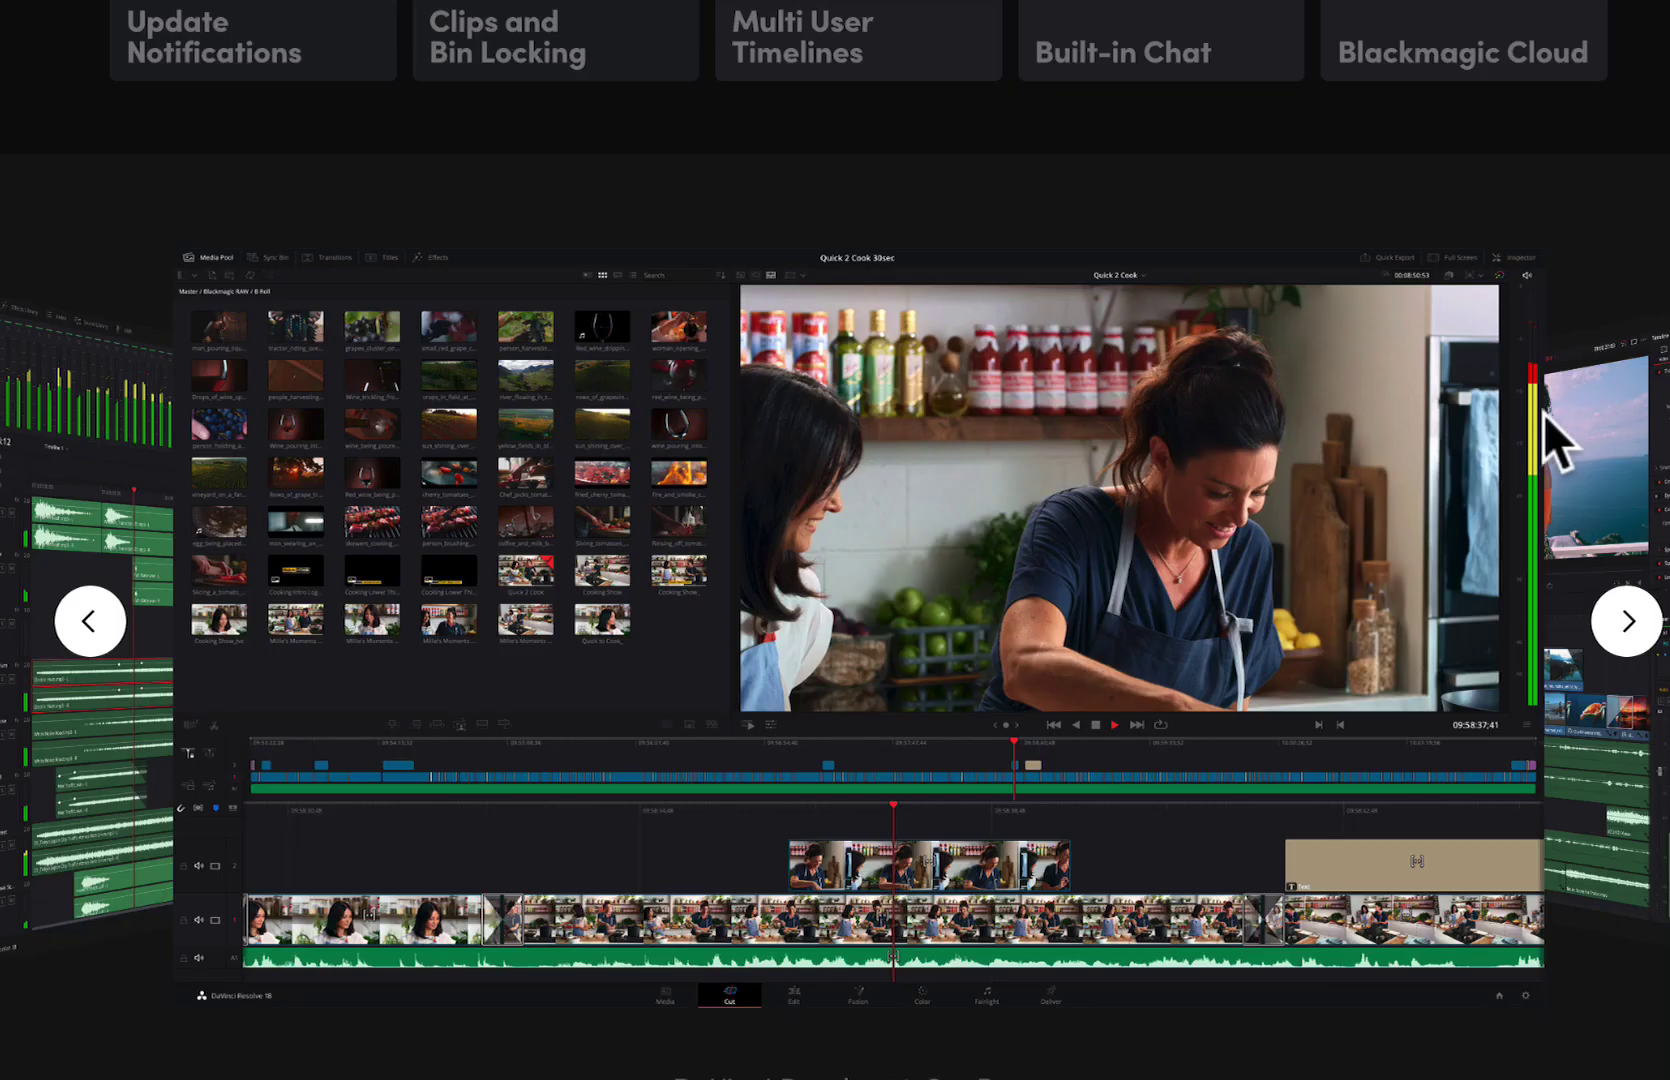
pyautogui.scroll(-12, 1524, 466)
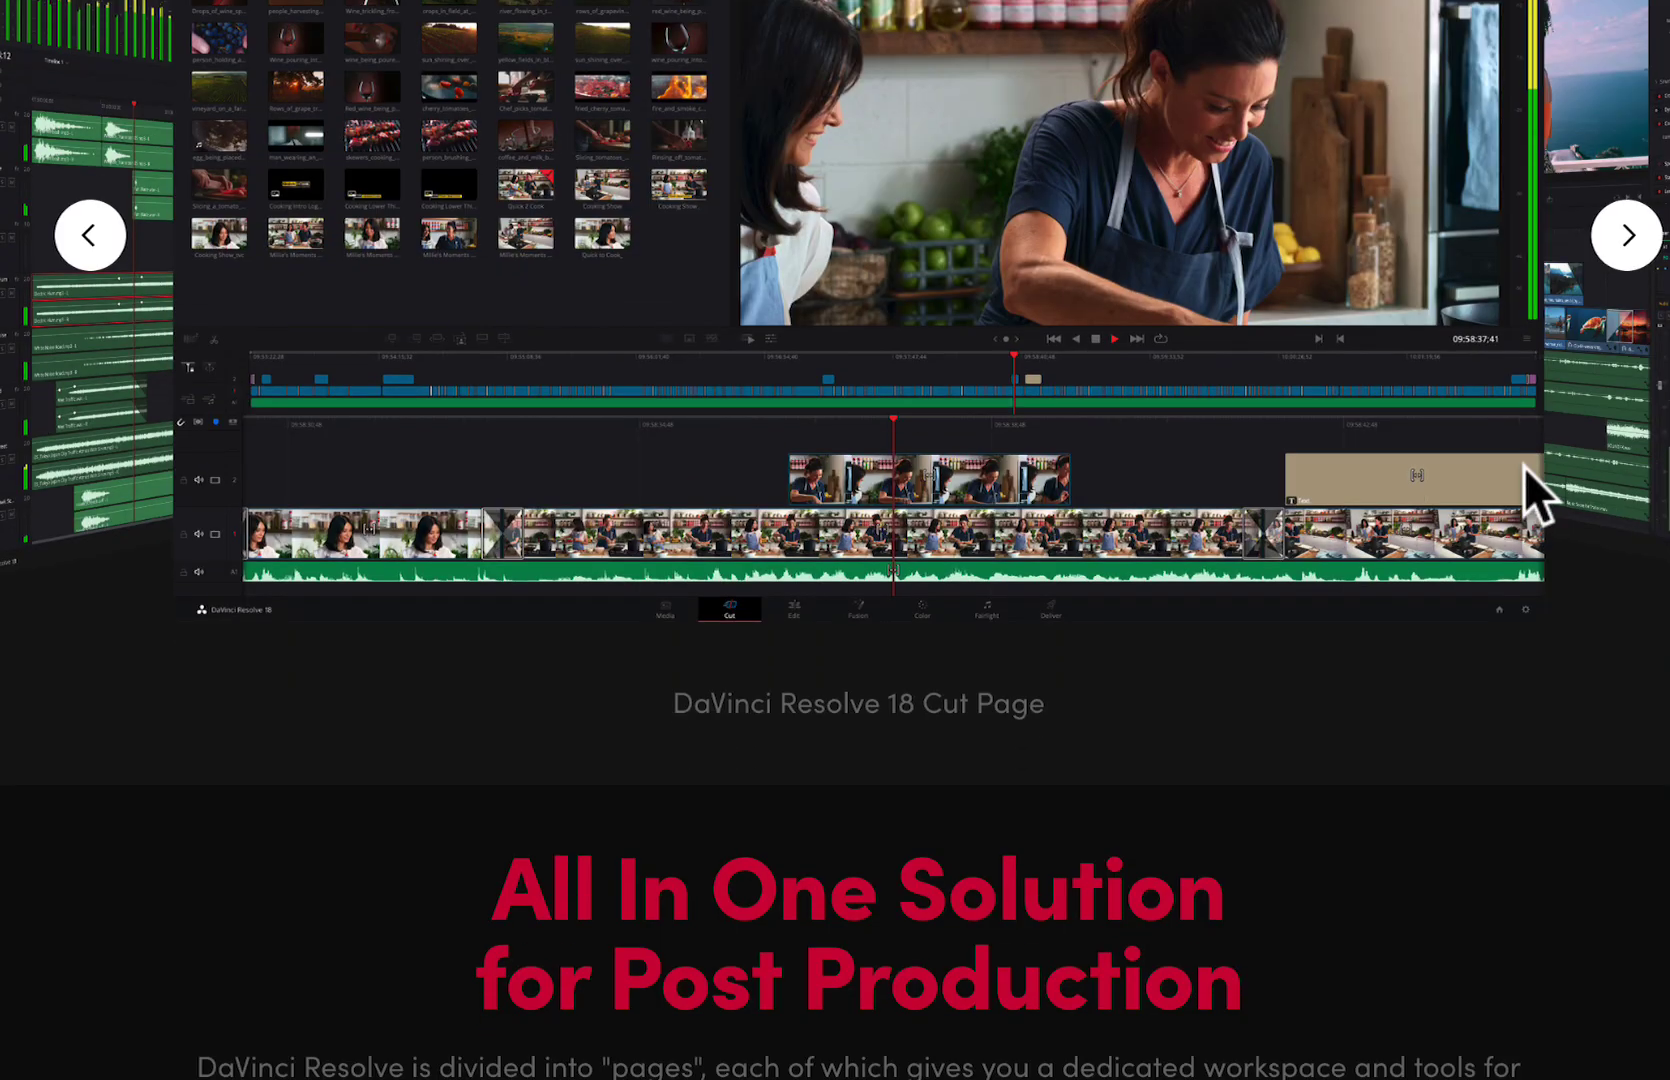
pyautogui.scroll(-1, 1525, 464)
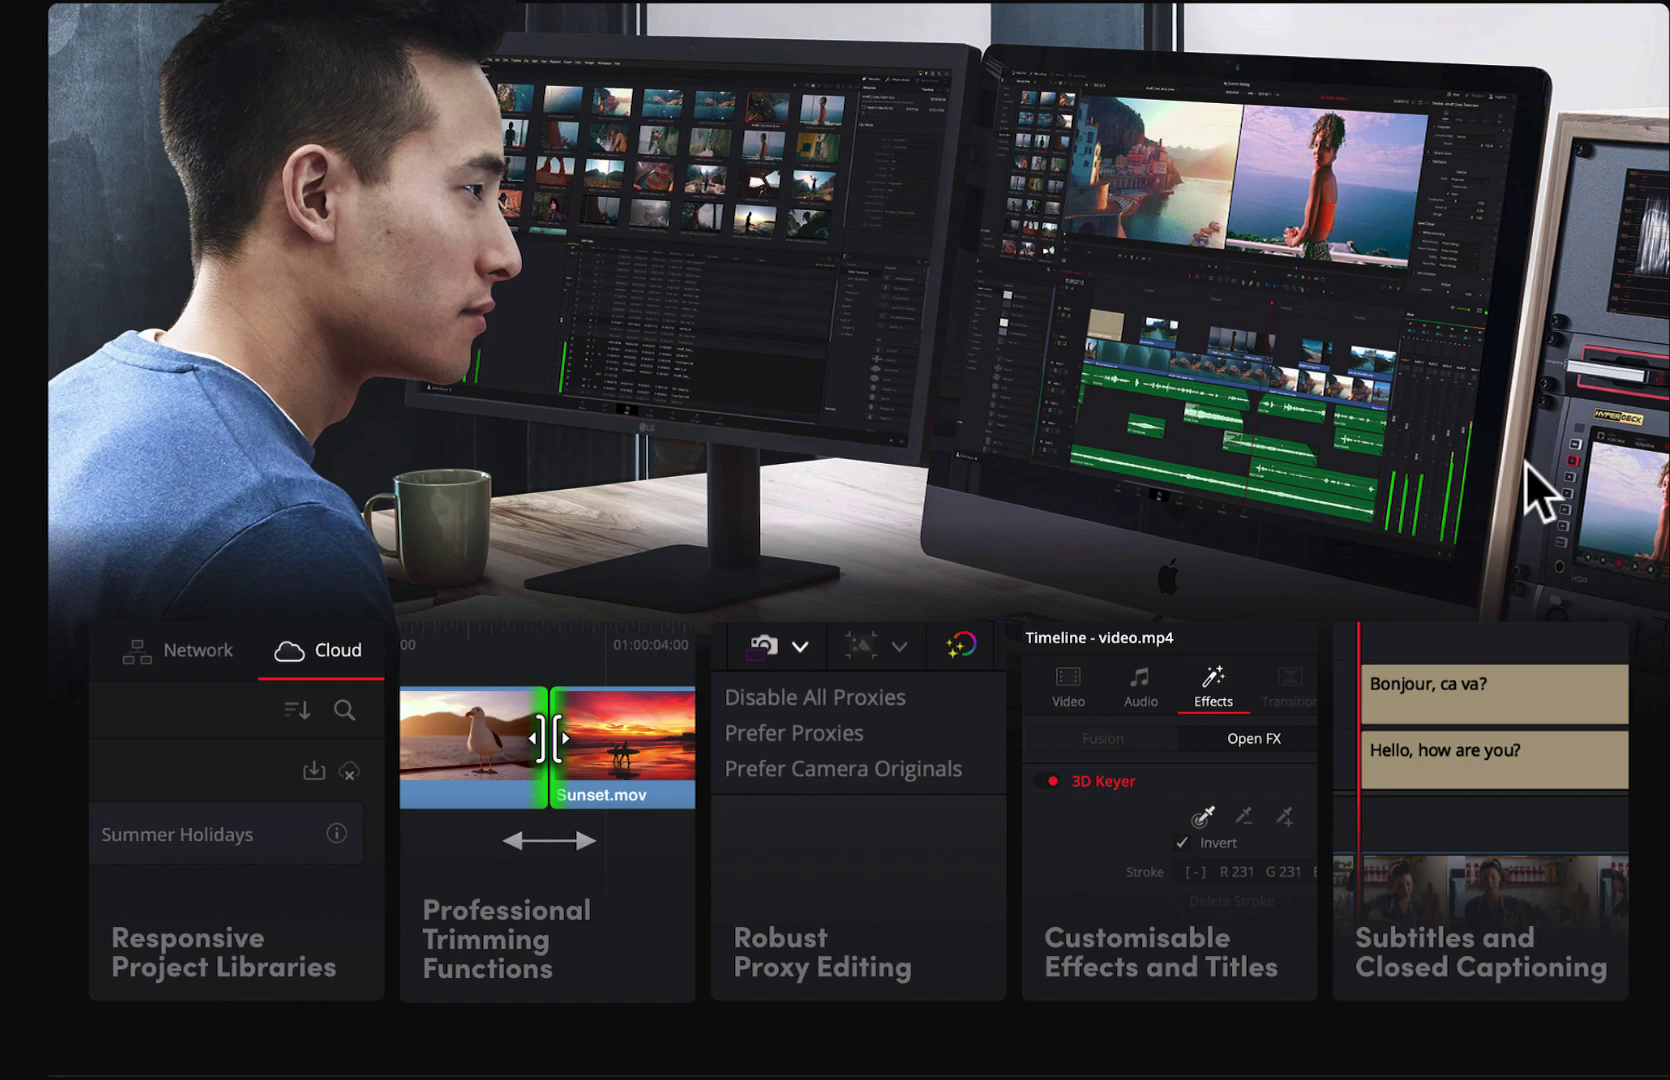
pyautogui.scroll(-10, 1525, 463)
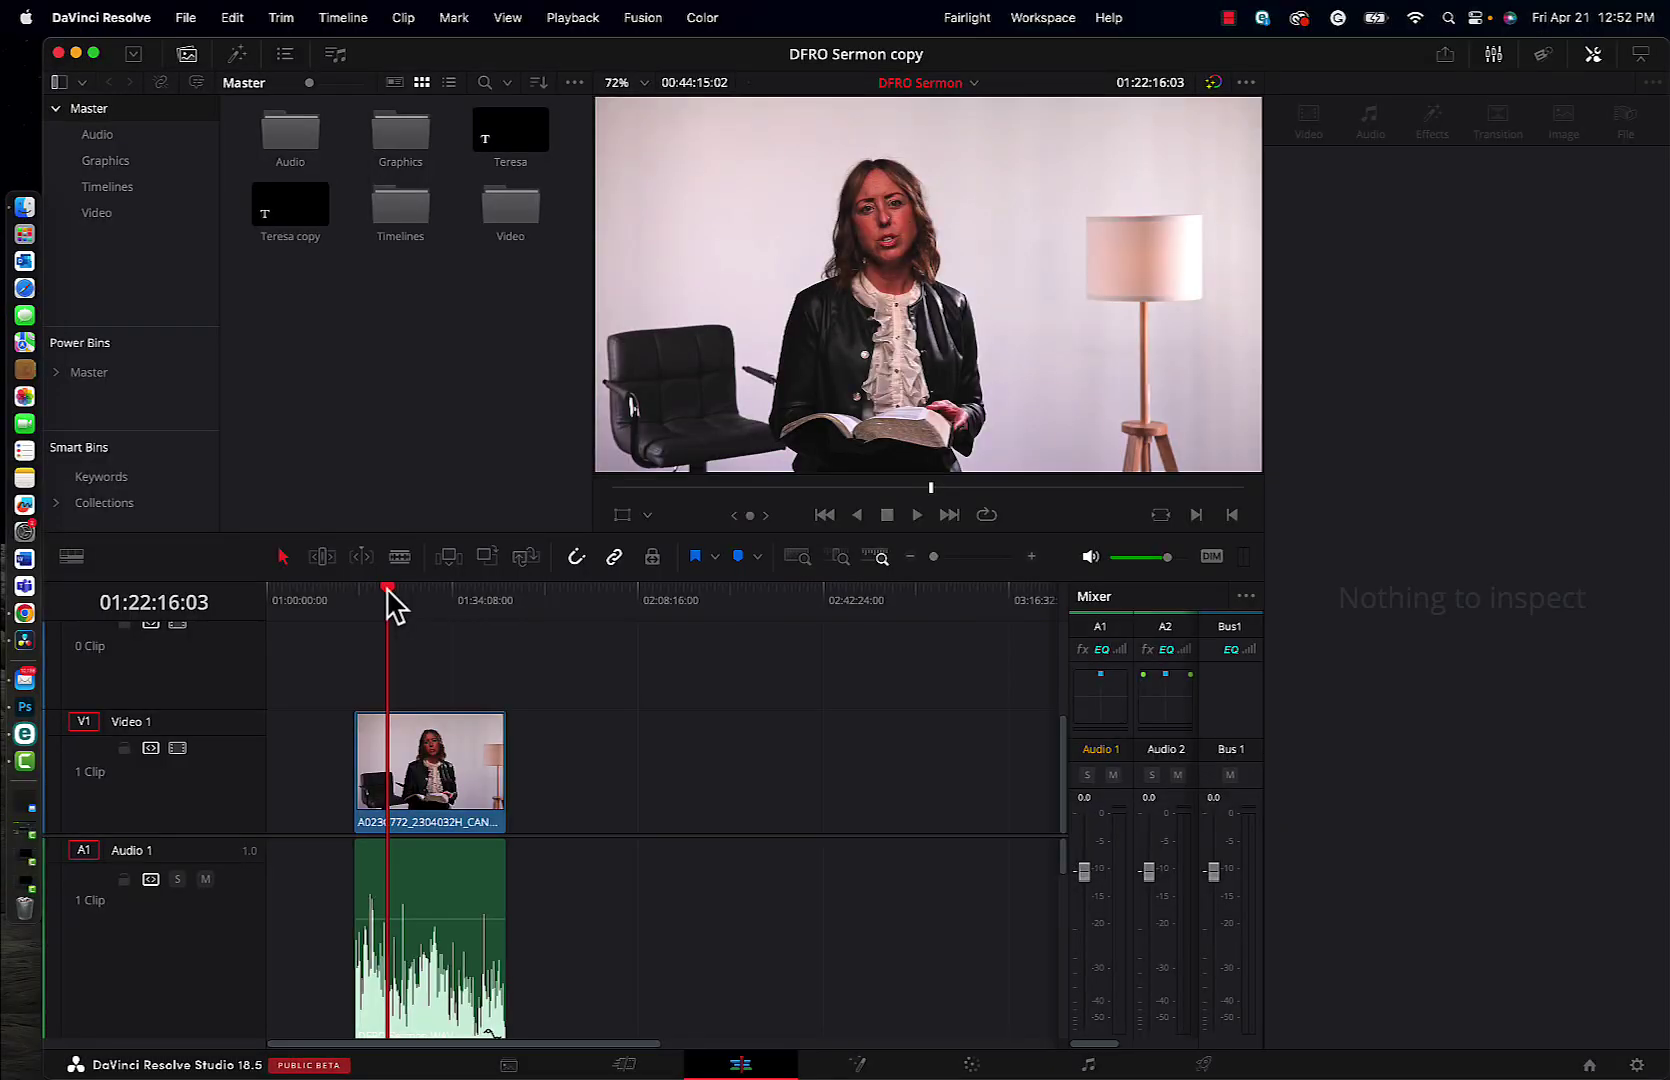
# Transcribe the audio of the DFRO Sermon timeline and widen the transcription window to review the text
pyautogui.moveTo(390, 600); pyautogui.dragTo(365, 615)
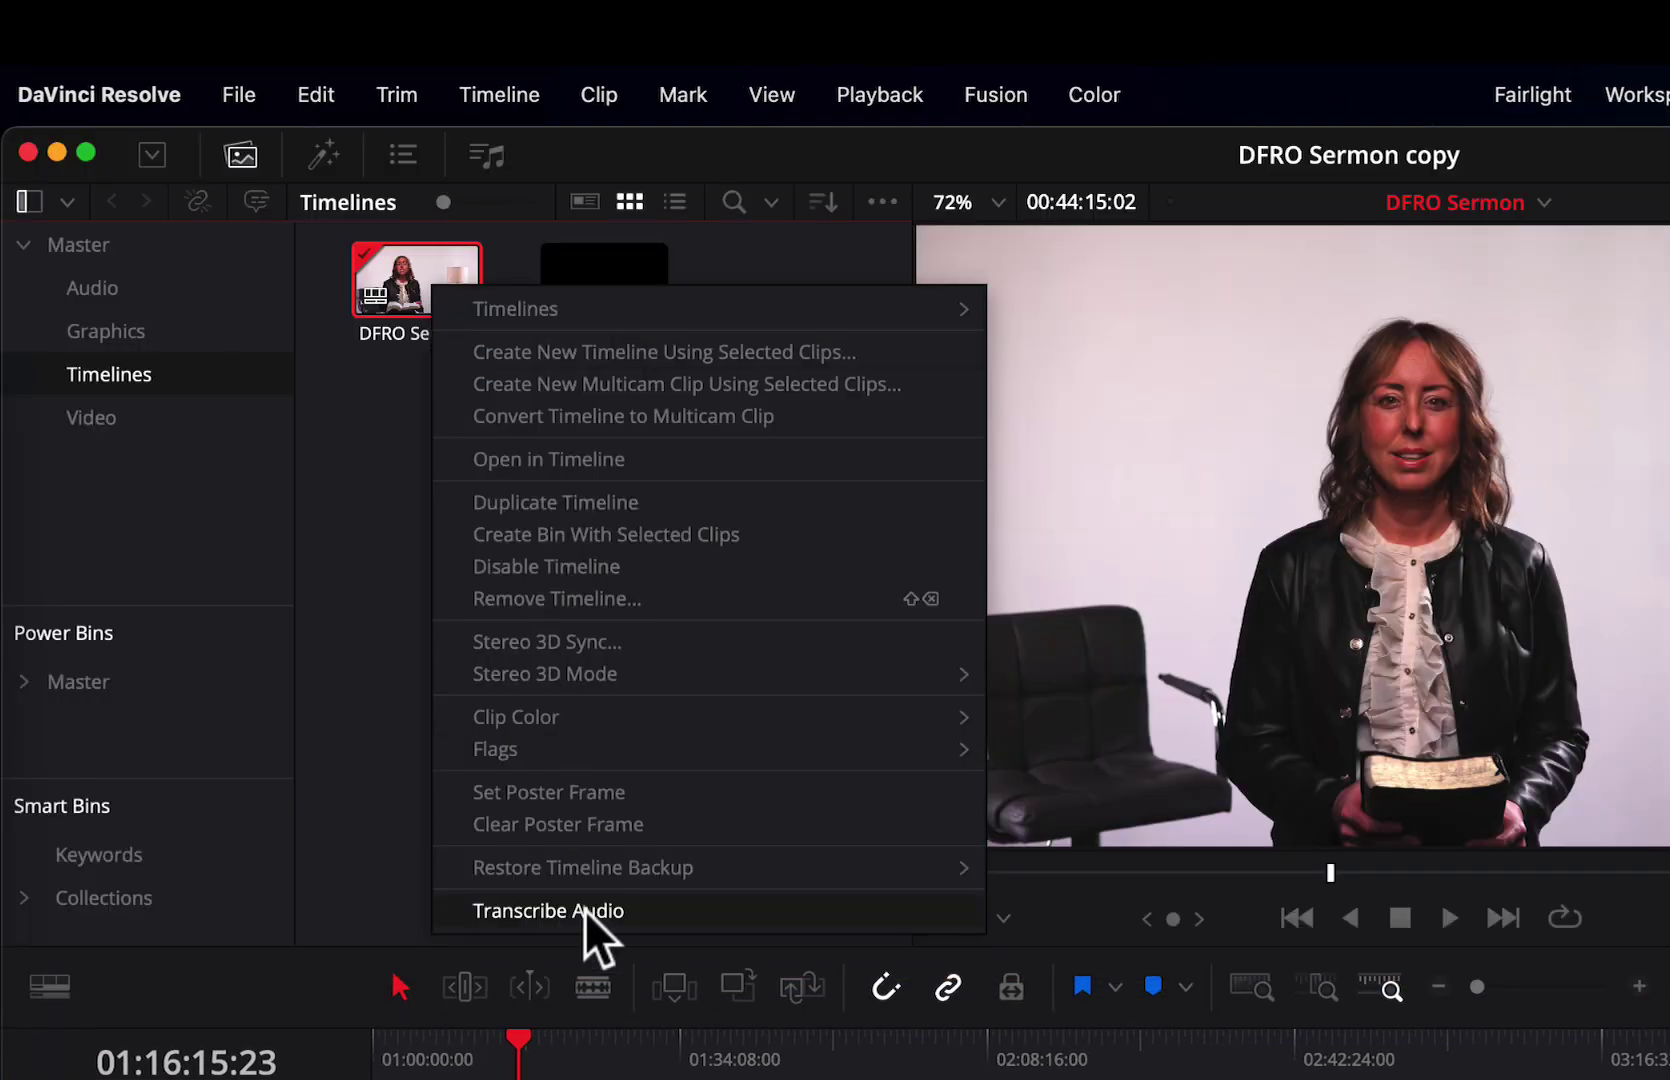
pyautogui.click(583, 912)
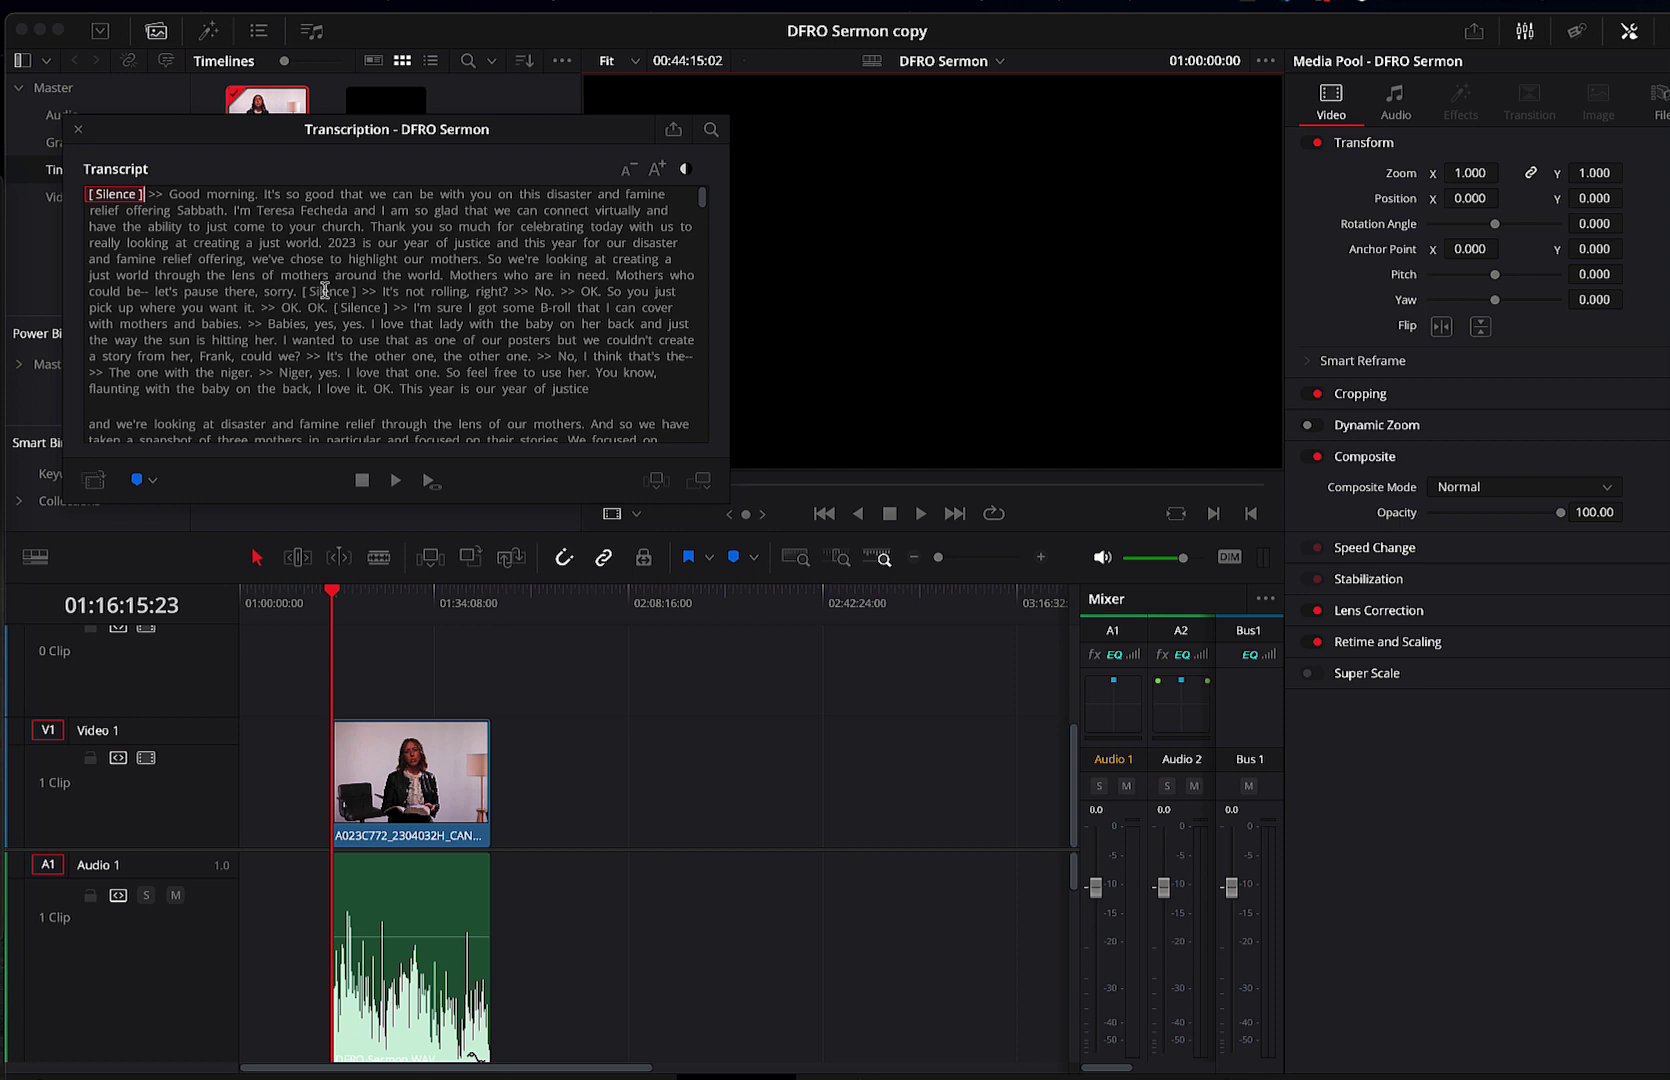
pyautogui.scroll(-5, 325, 290)
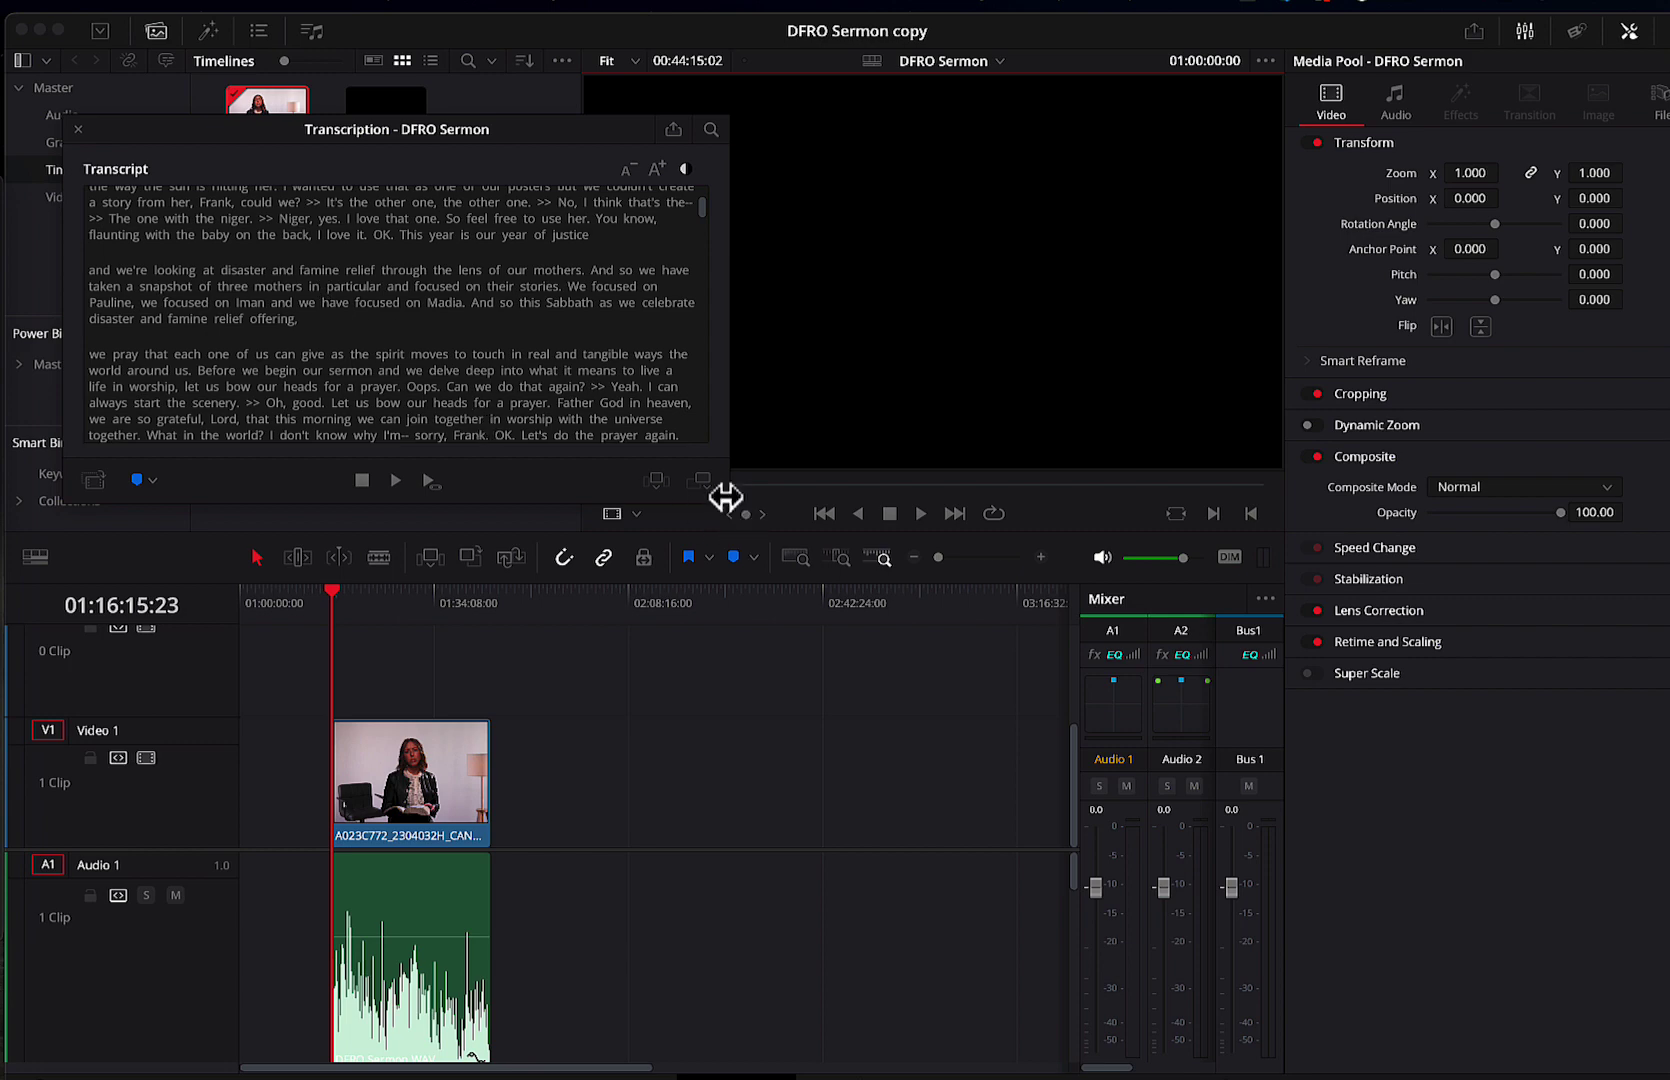
pyautogui.moveTo(728, 505); pyautogui.dragTo(777, 508)
pyautogui.scroll(-1, 507, 349)
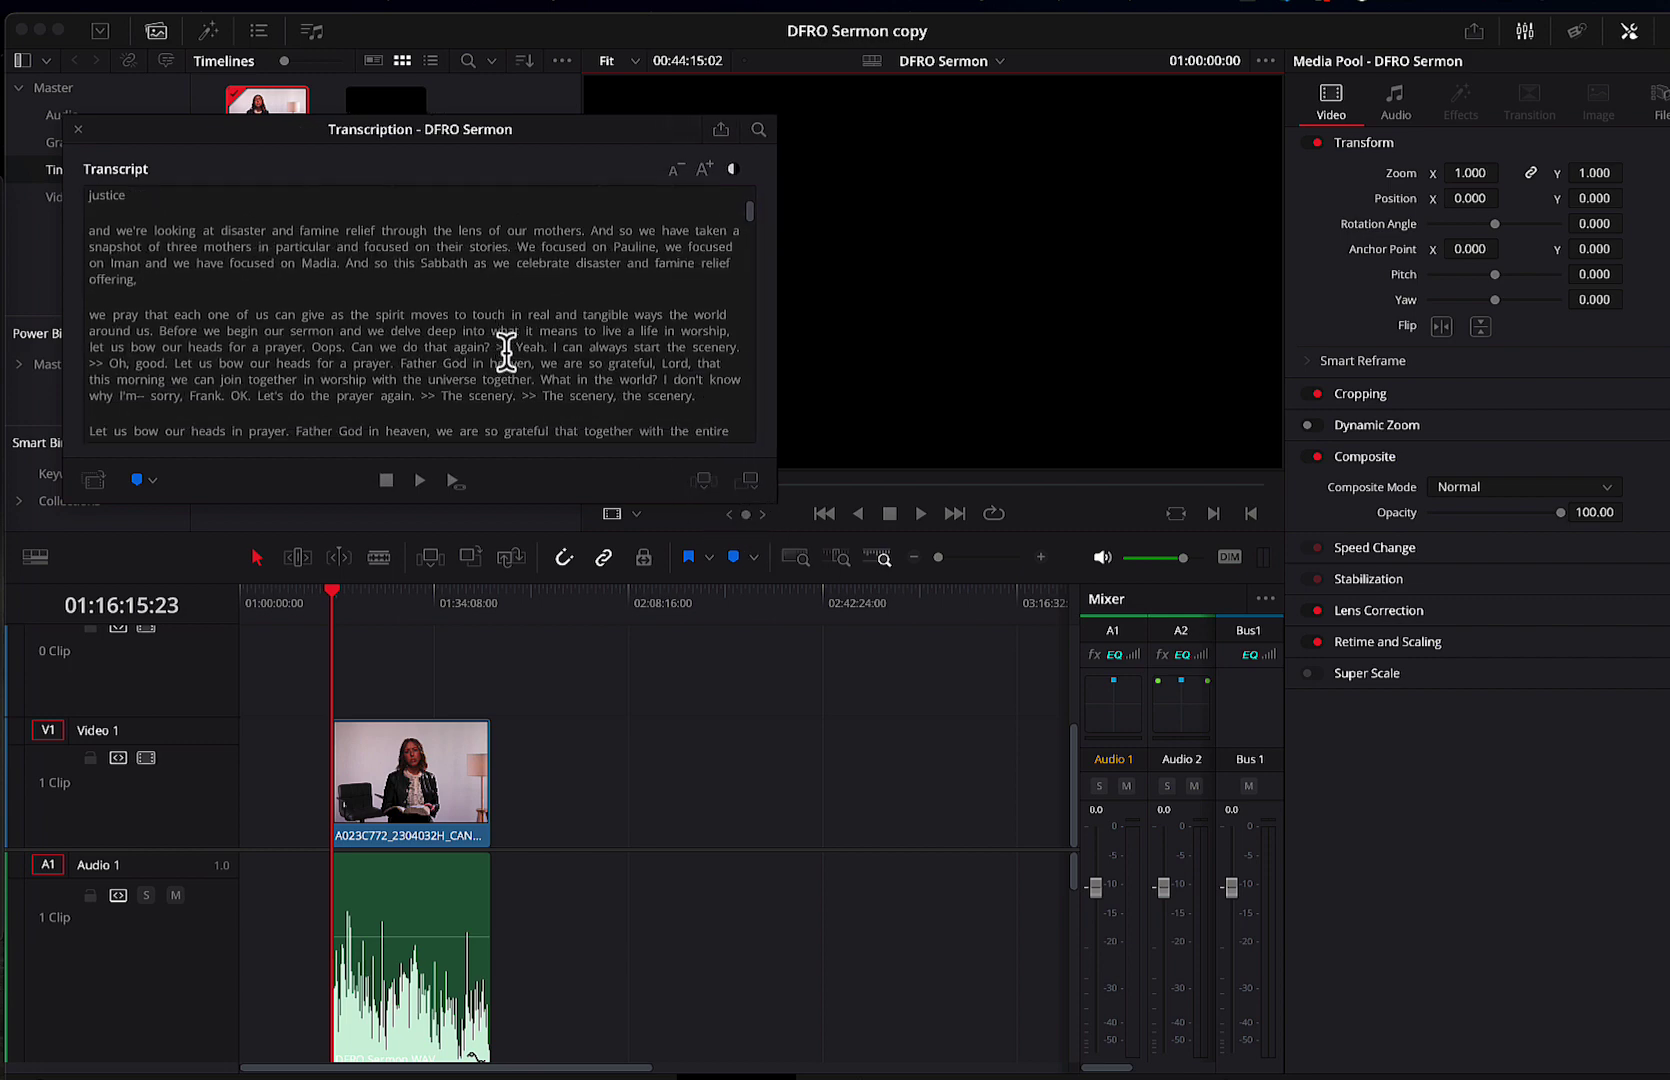
pyautogui.scroll(6, 507, 349)
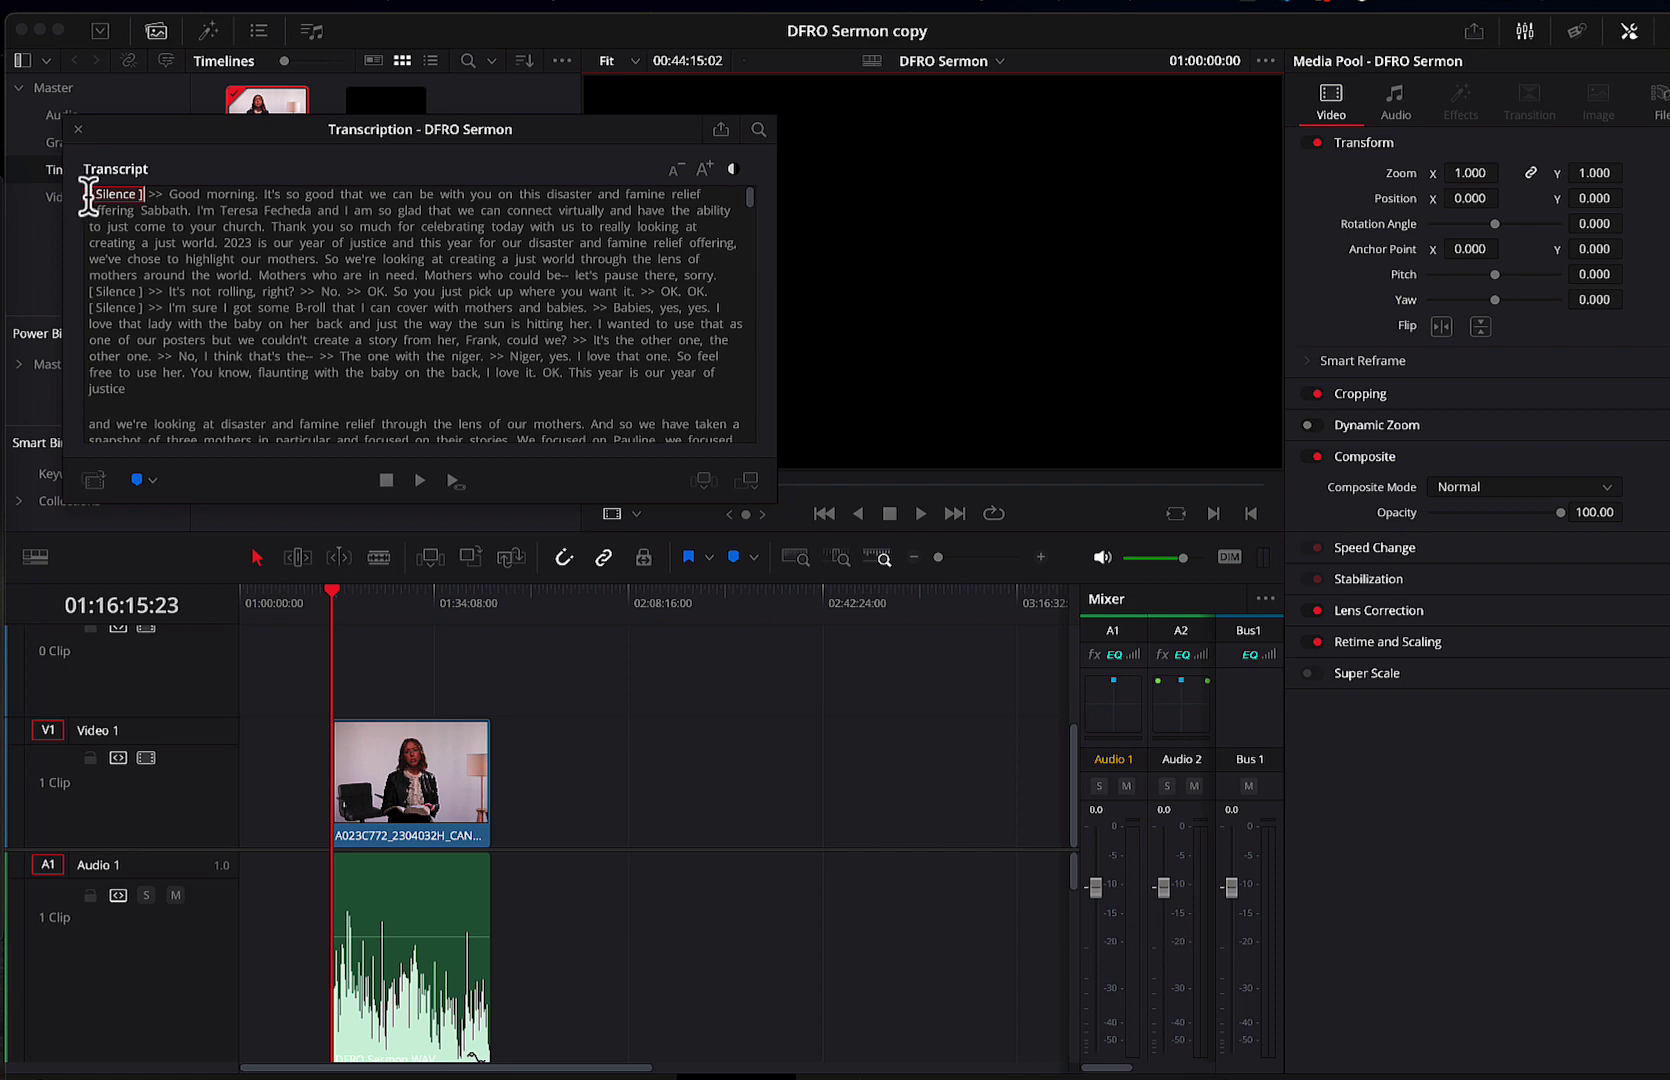
# Select the transcript's opening passage through "I love it. OK." and delete that section from the timeline
pyautogui.moveTo(88, 196); pyautogui.dragTo(440, 403)
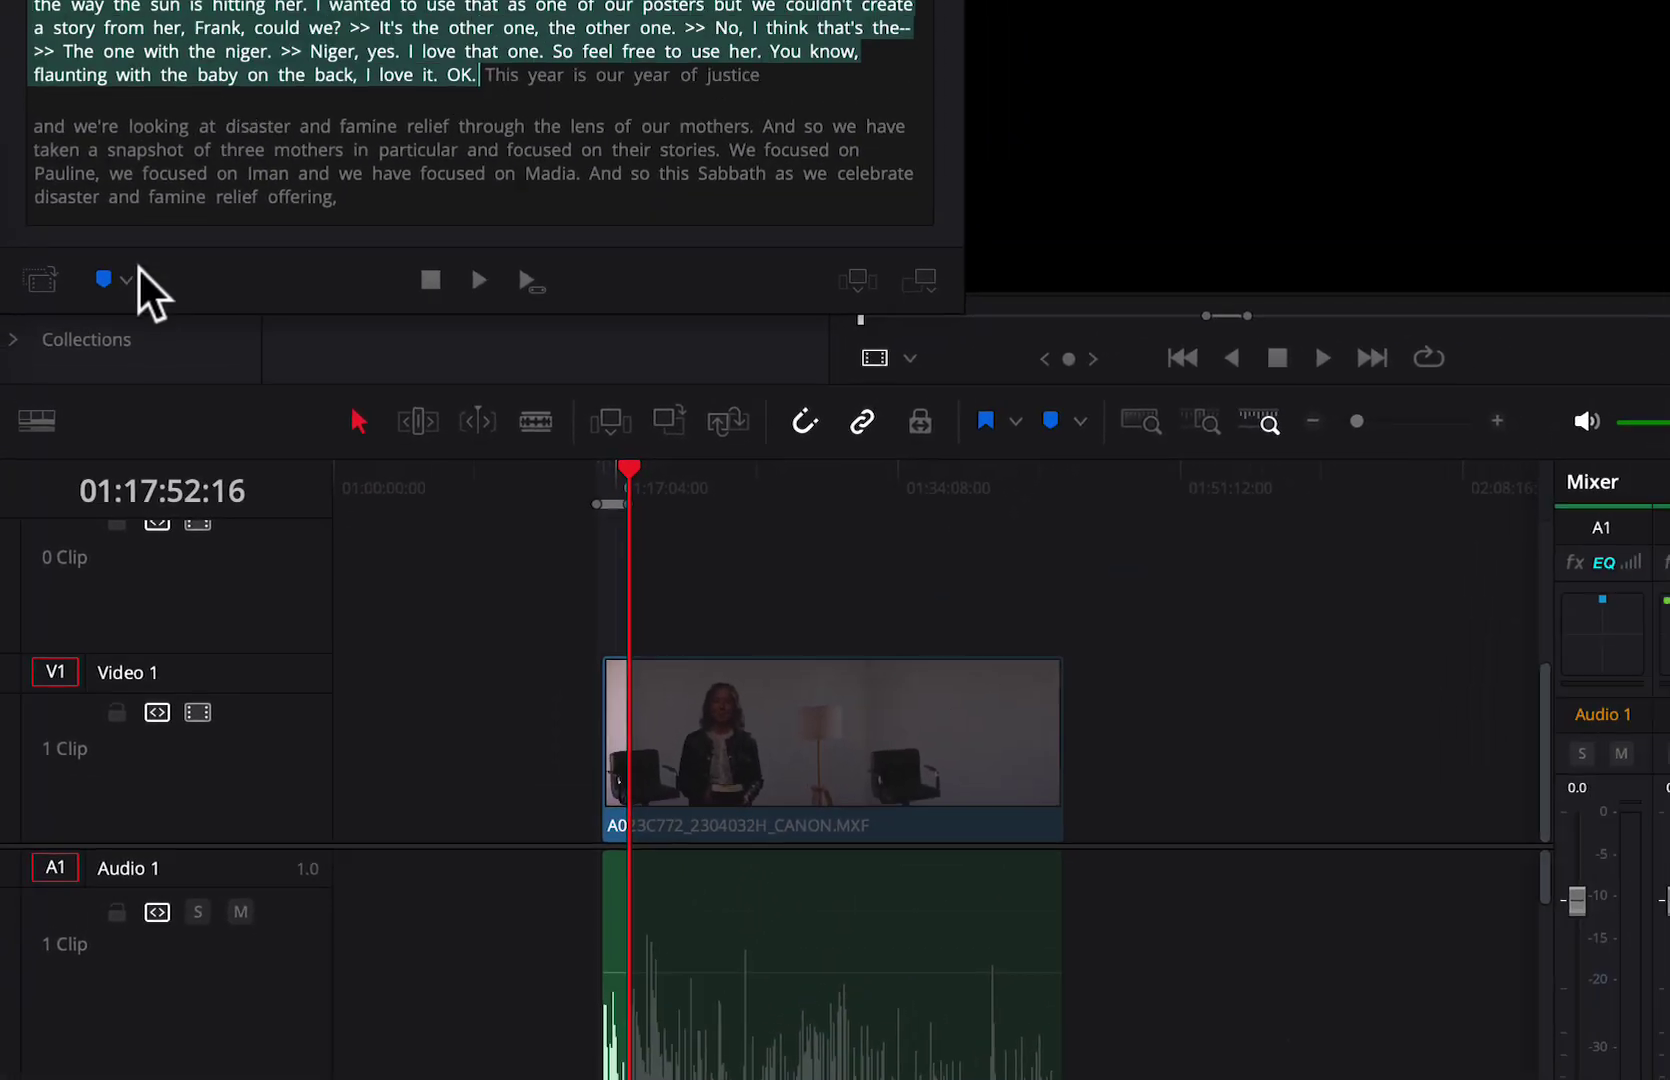
pyautogui.click(38, 282)
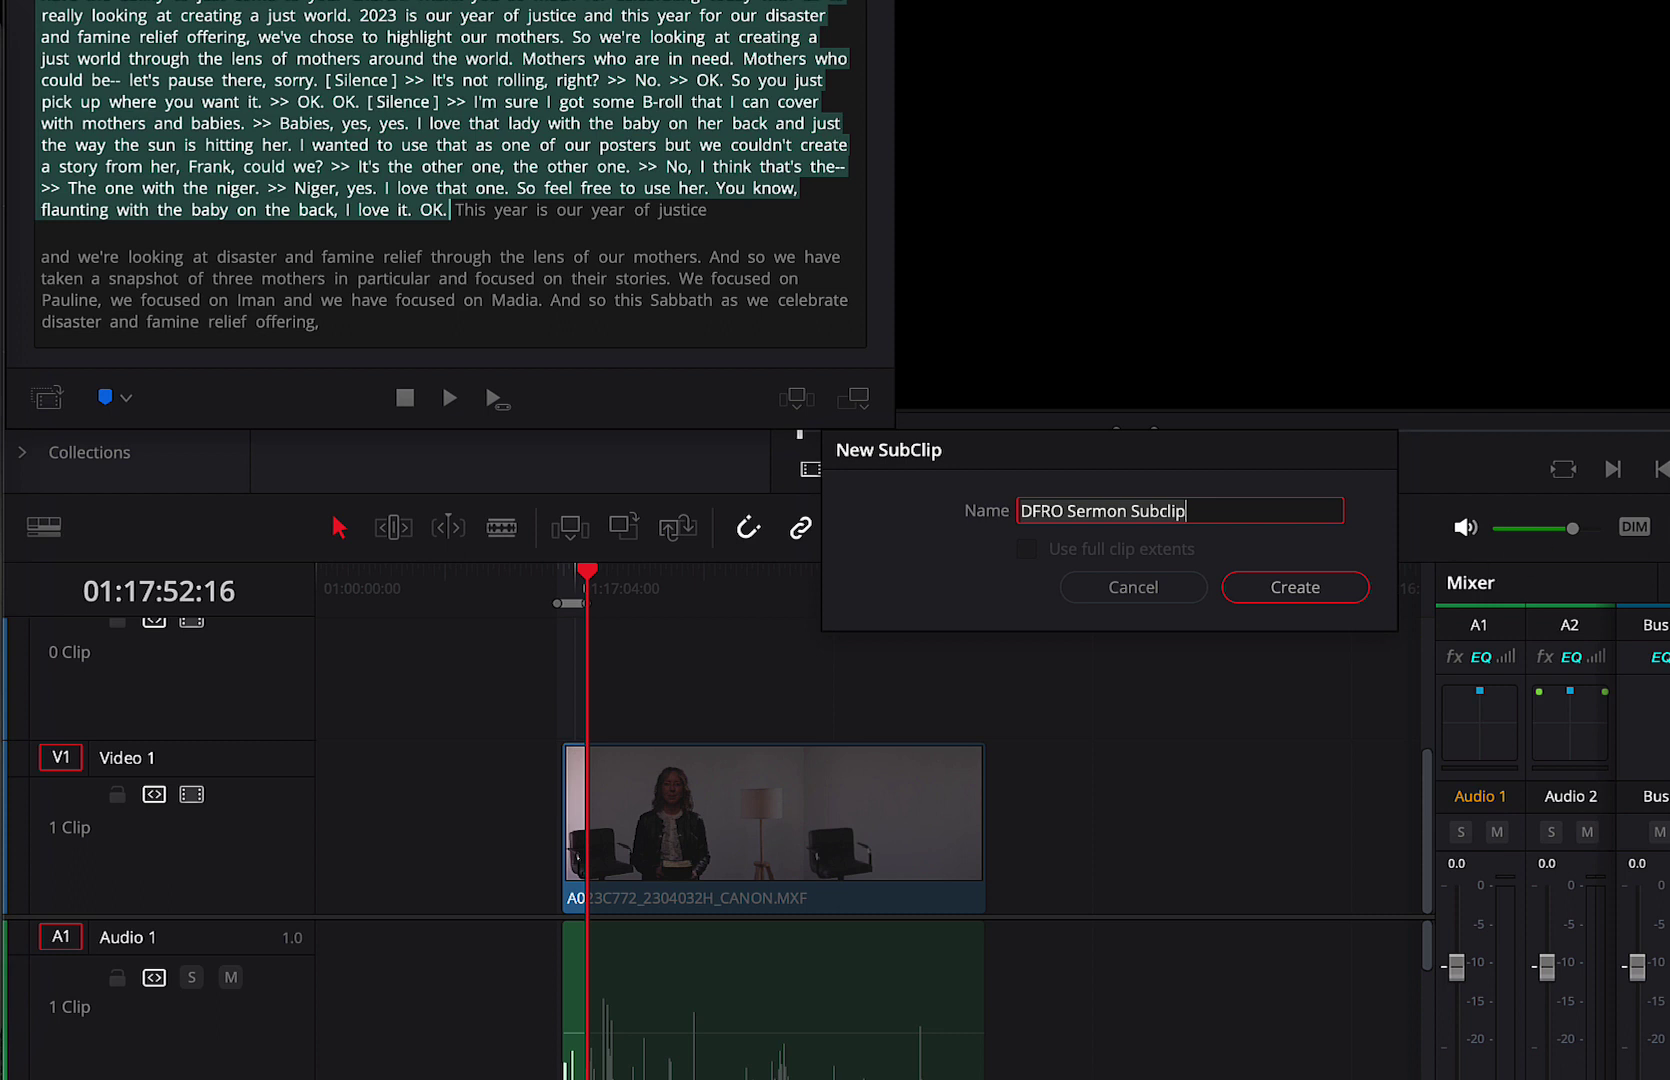
pyautogui.click(1180, 590)
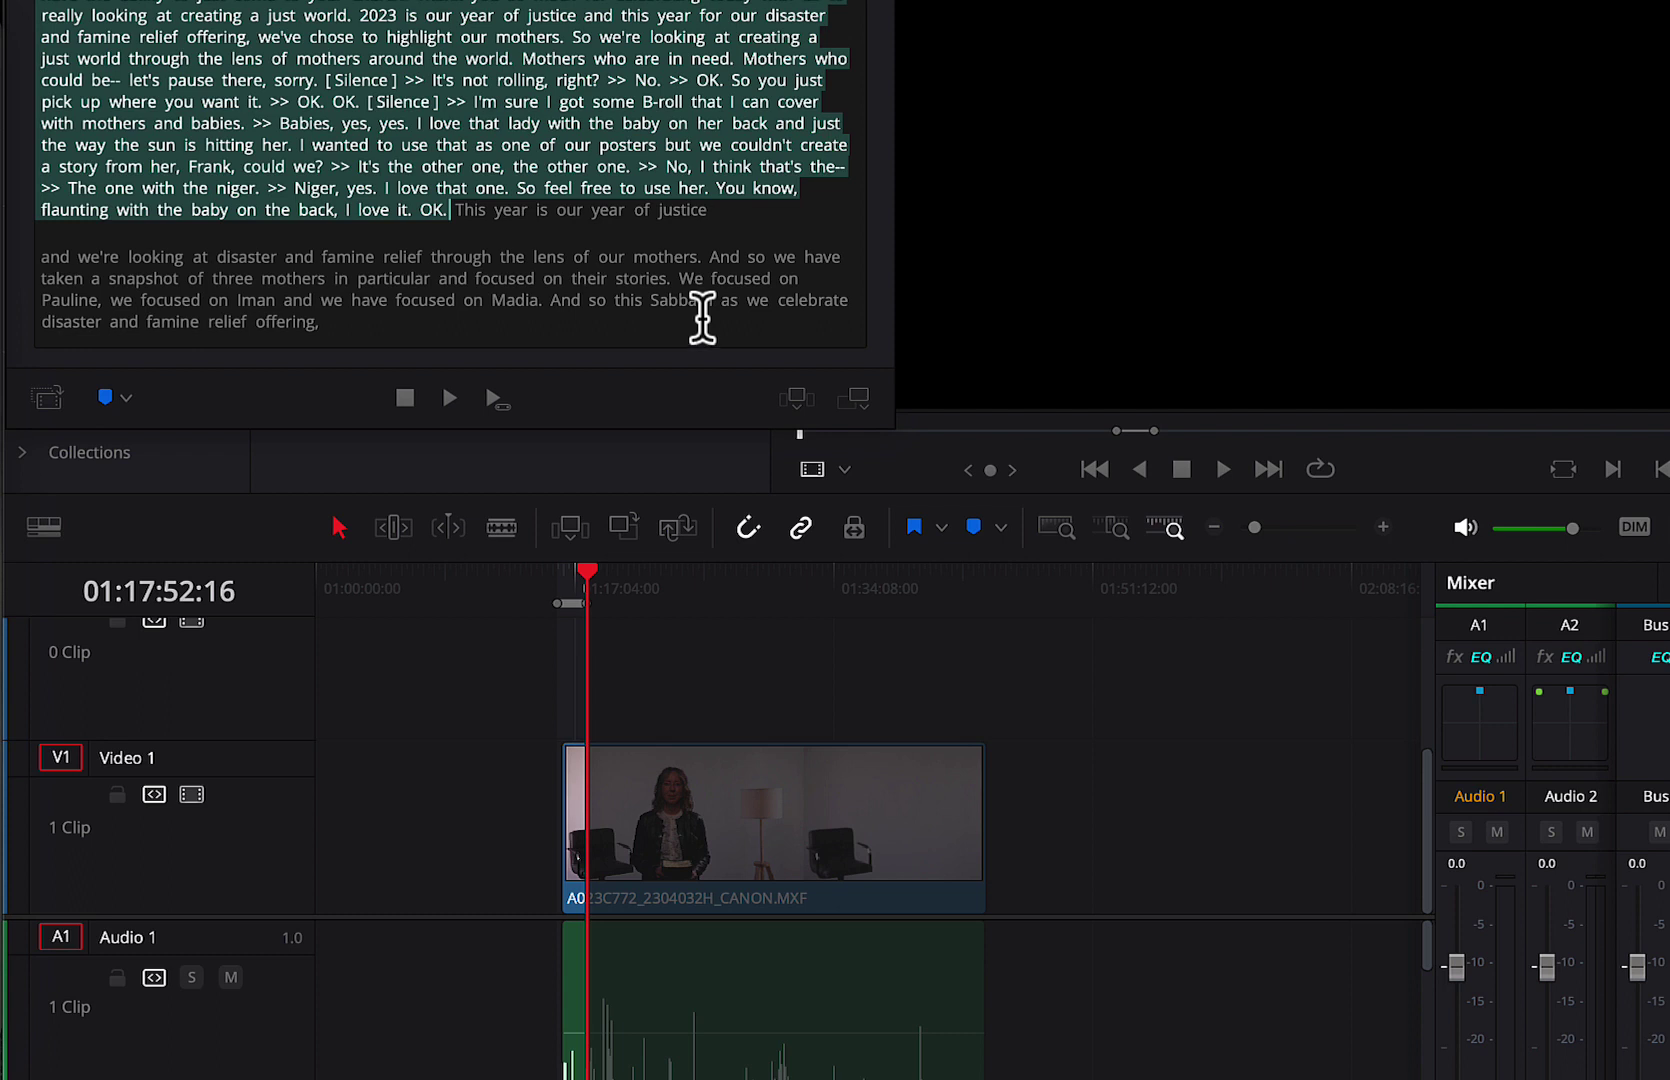
pyautogui.scroll(-2, 757, 272)
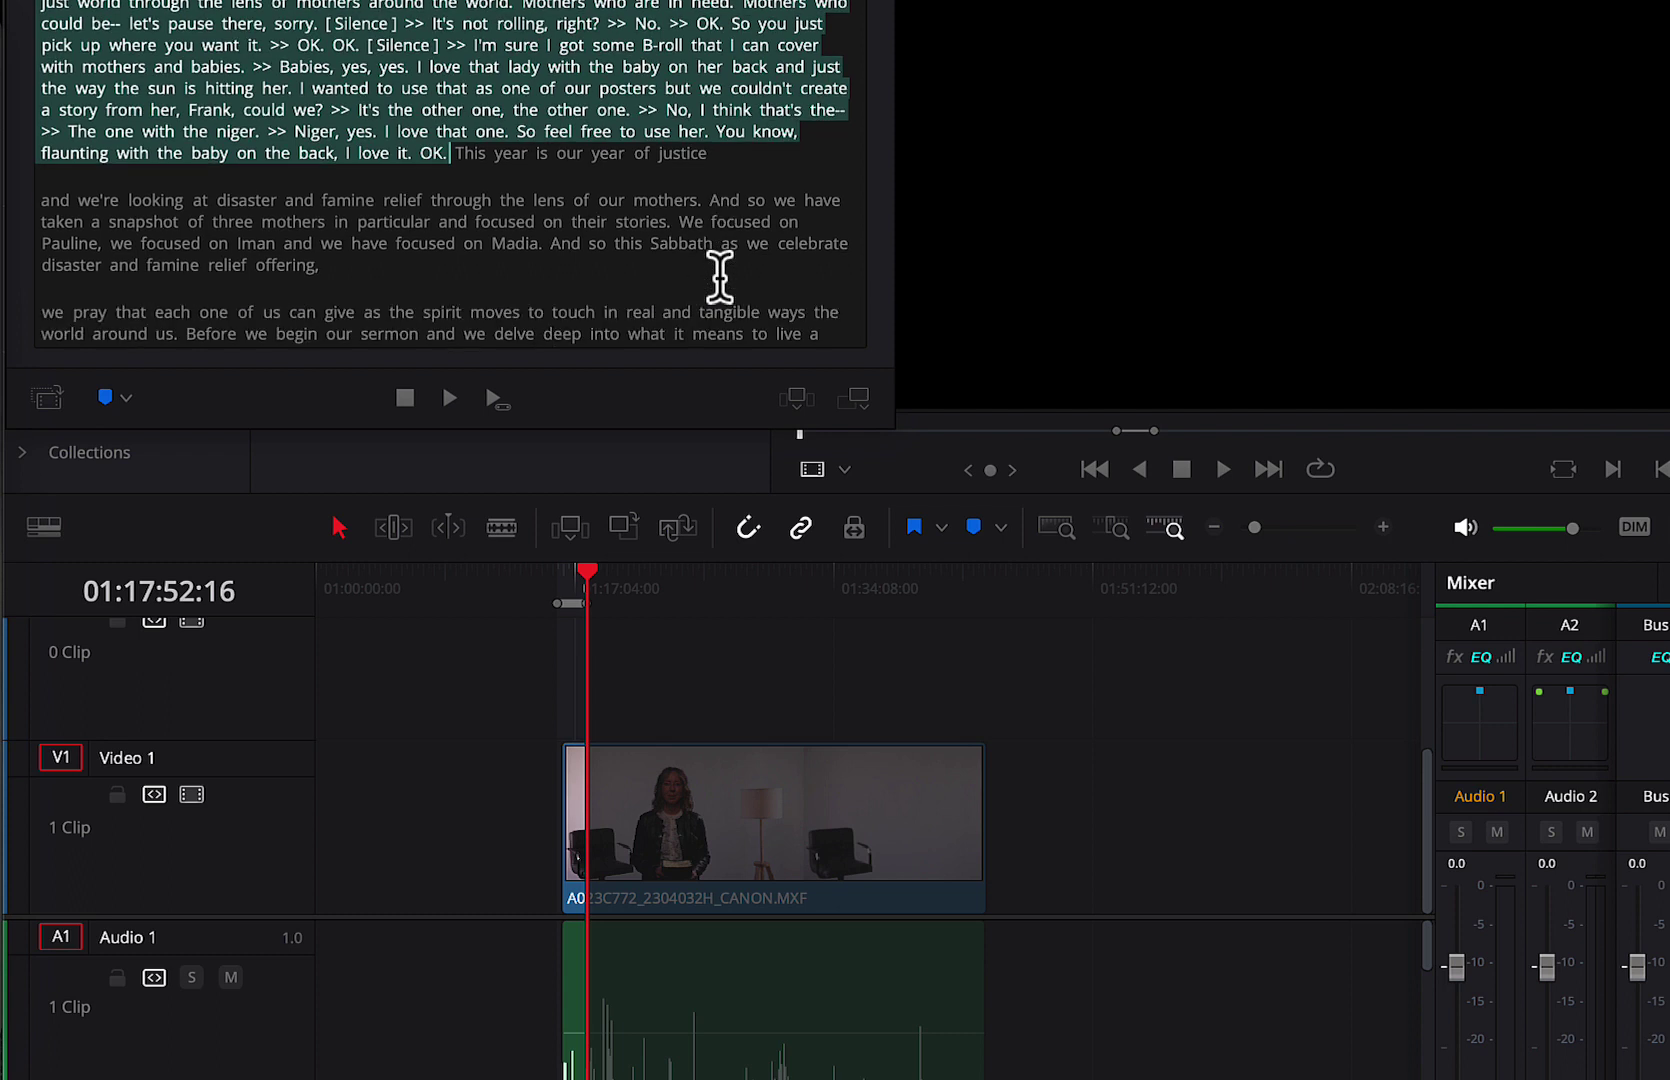
pyautogui.scroll(2, 552, 145)
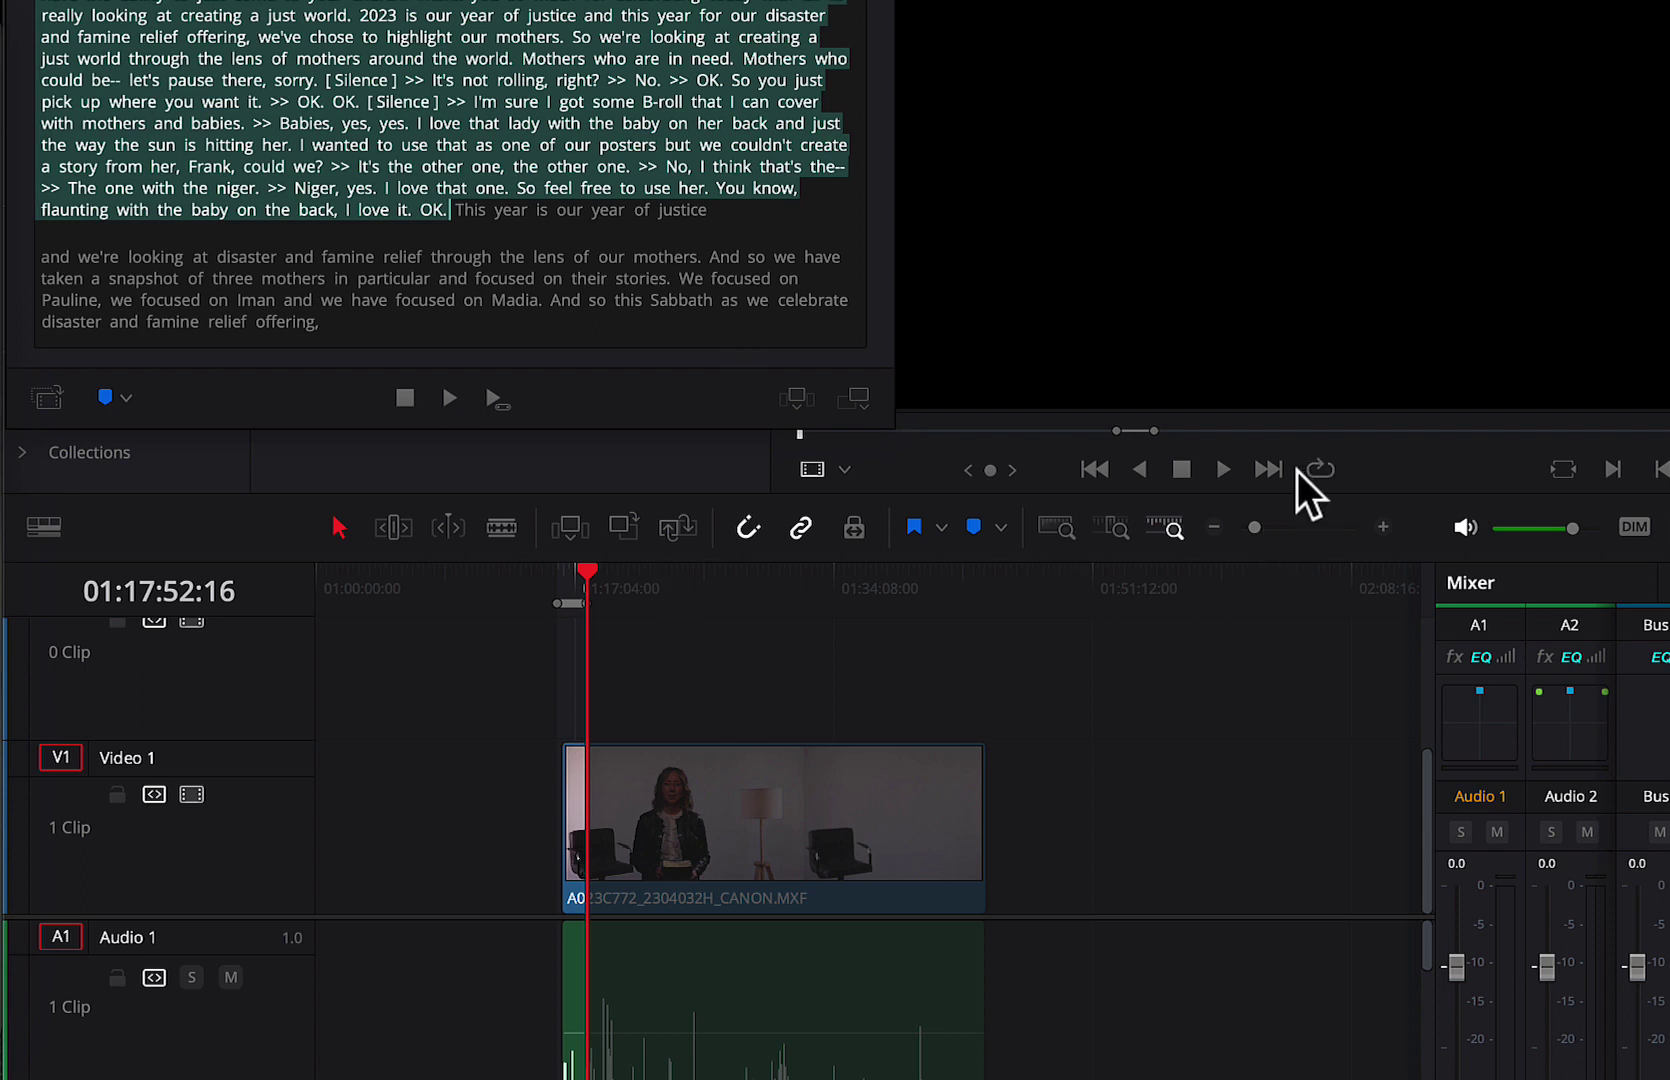
pyautogui.scroll(-3, 449, 232)
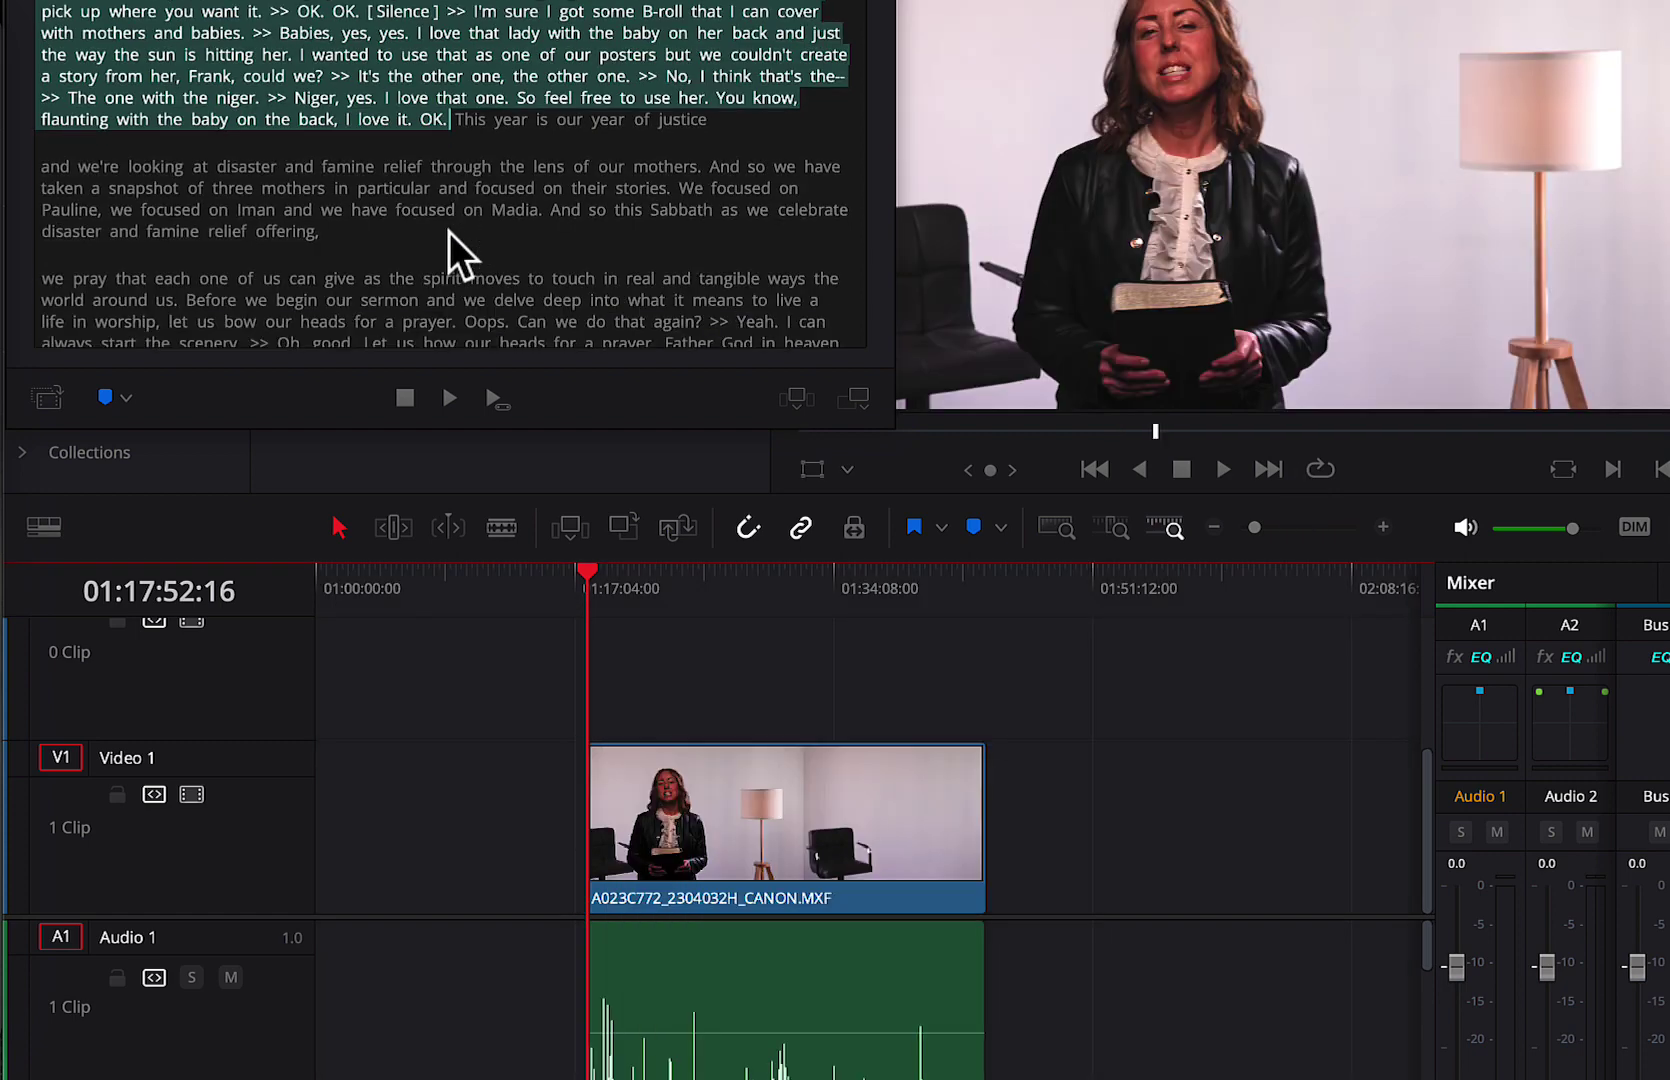
# Select the off-script transcript passage ending just before "These moments of suffering can present" and delete it from the timeline
pyautogui.scroll(-5, 449, 232)
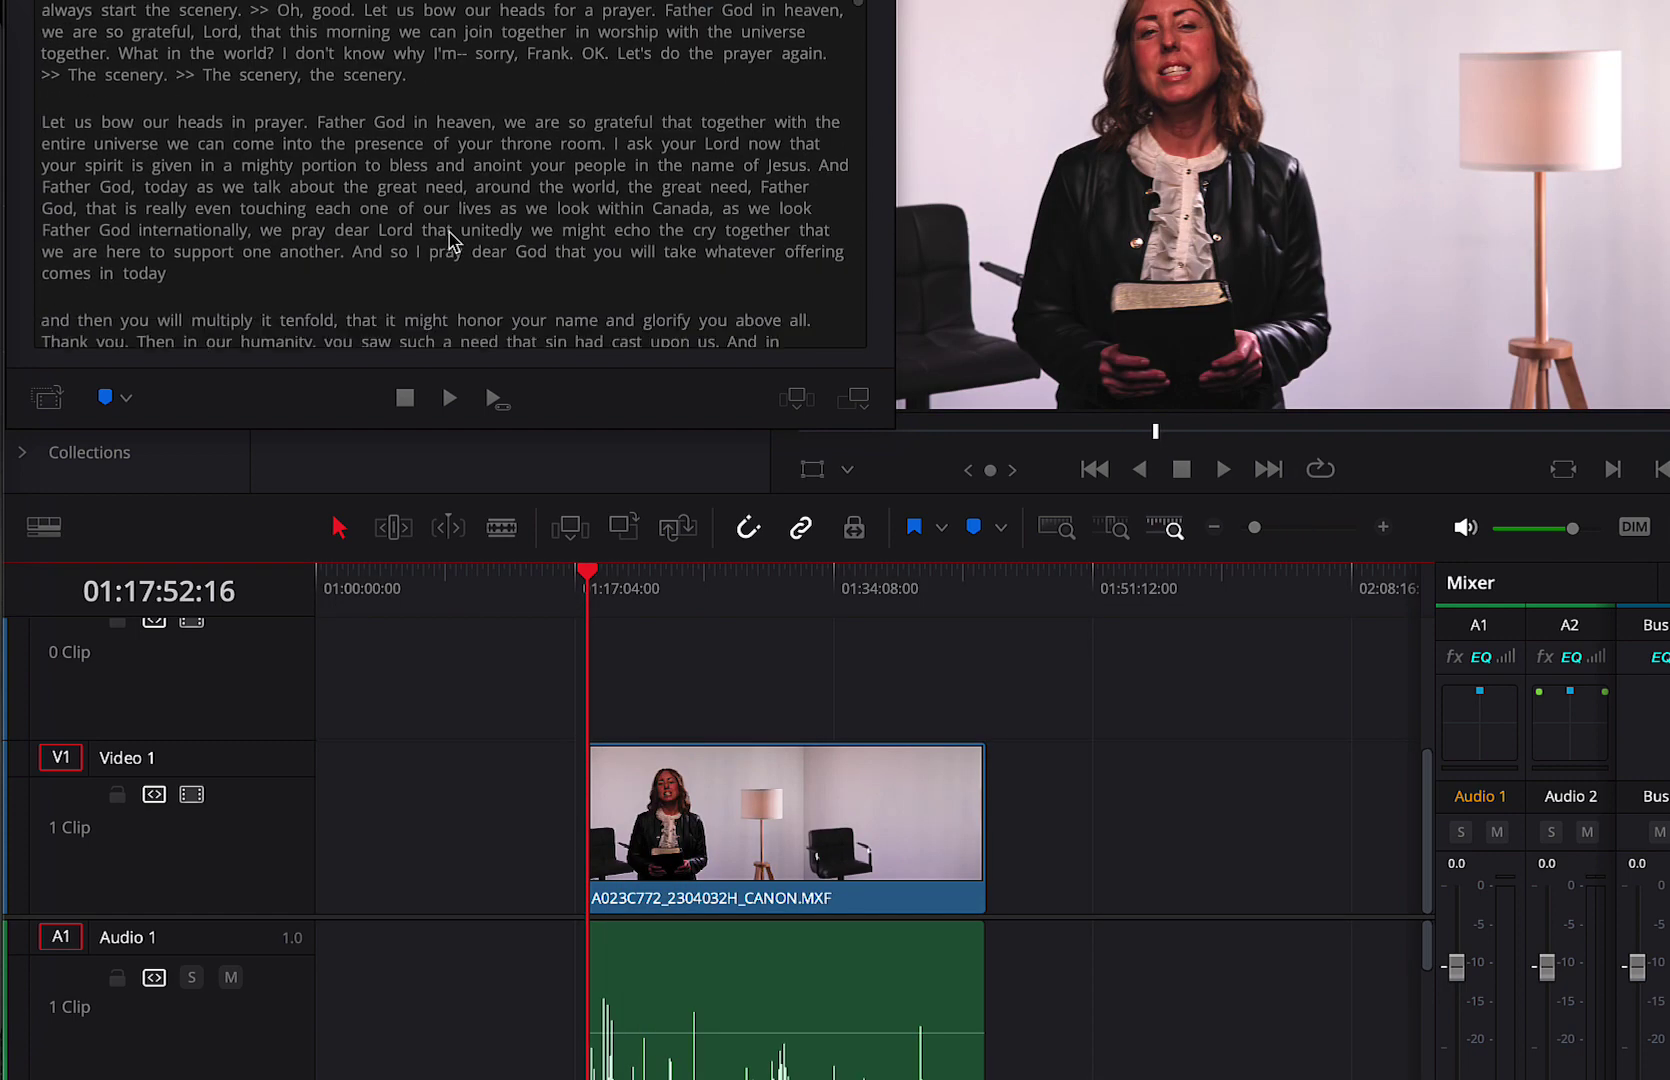
pyautogui.scroll(-3, 449, 232)
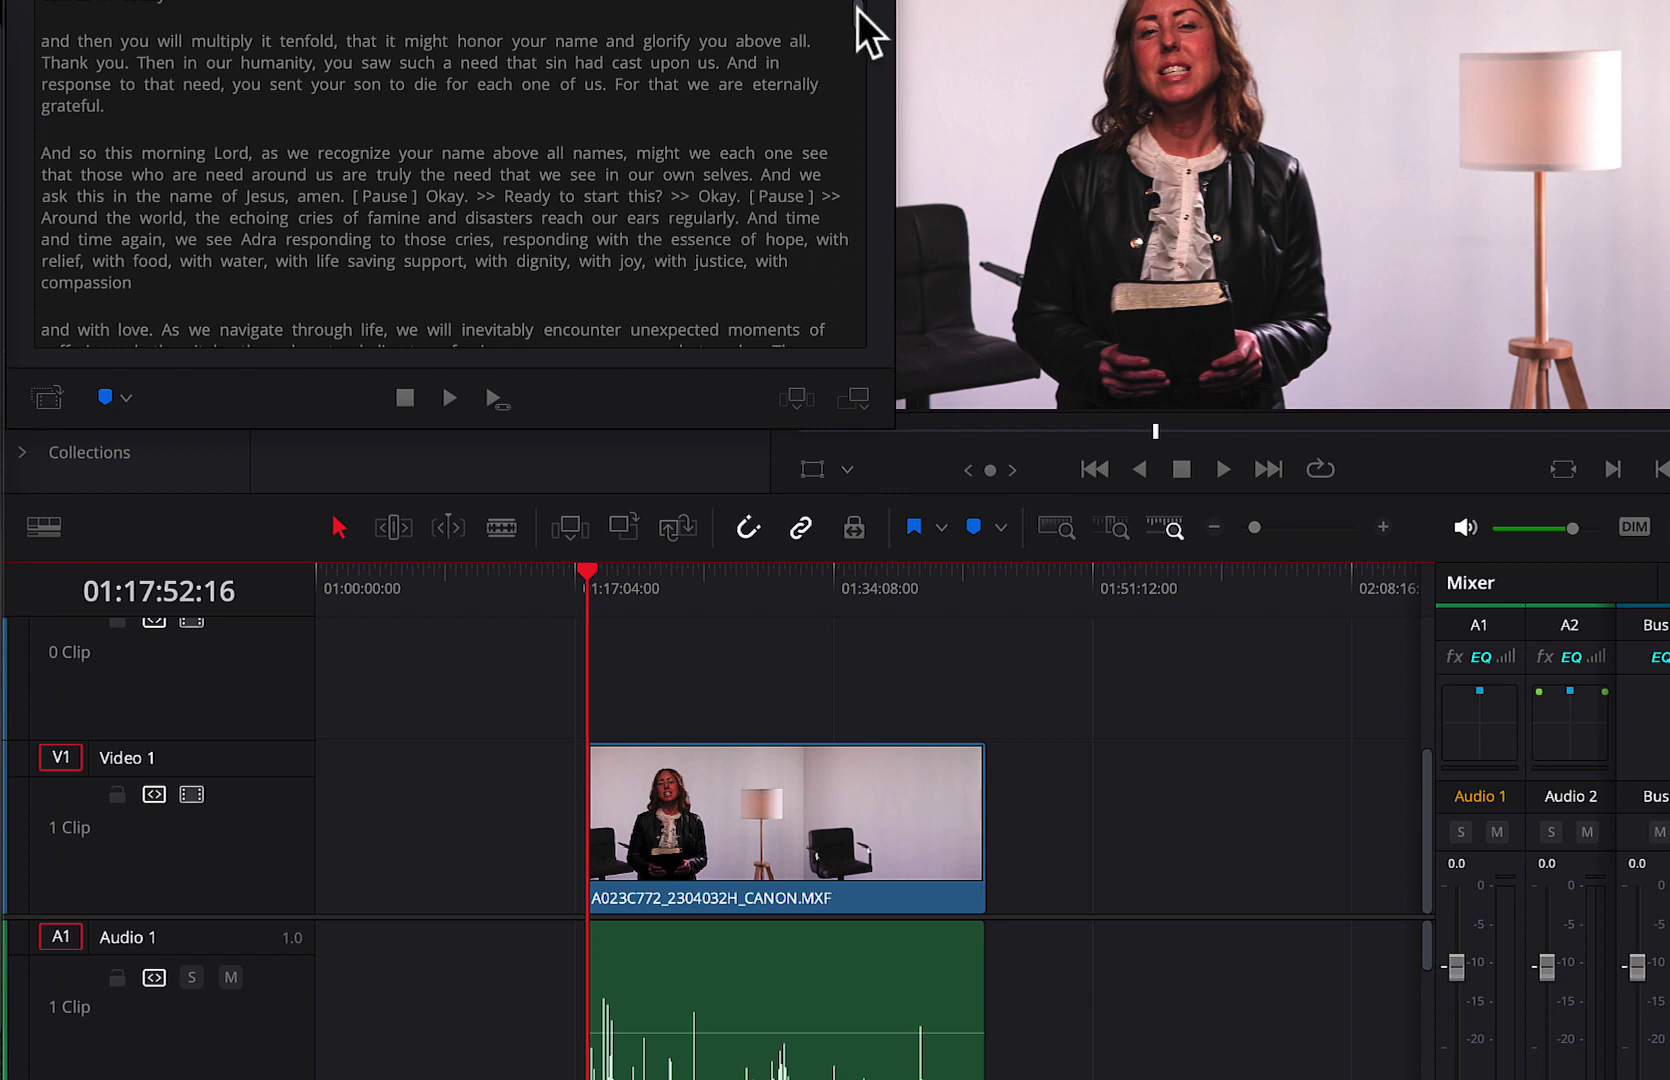
pyautogui.scroll(-10, 862, 30)
pyautogui.moveTo(570, 230); pyautogui.dragTo(392, 186)
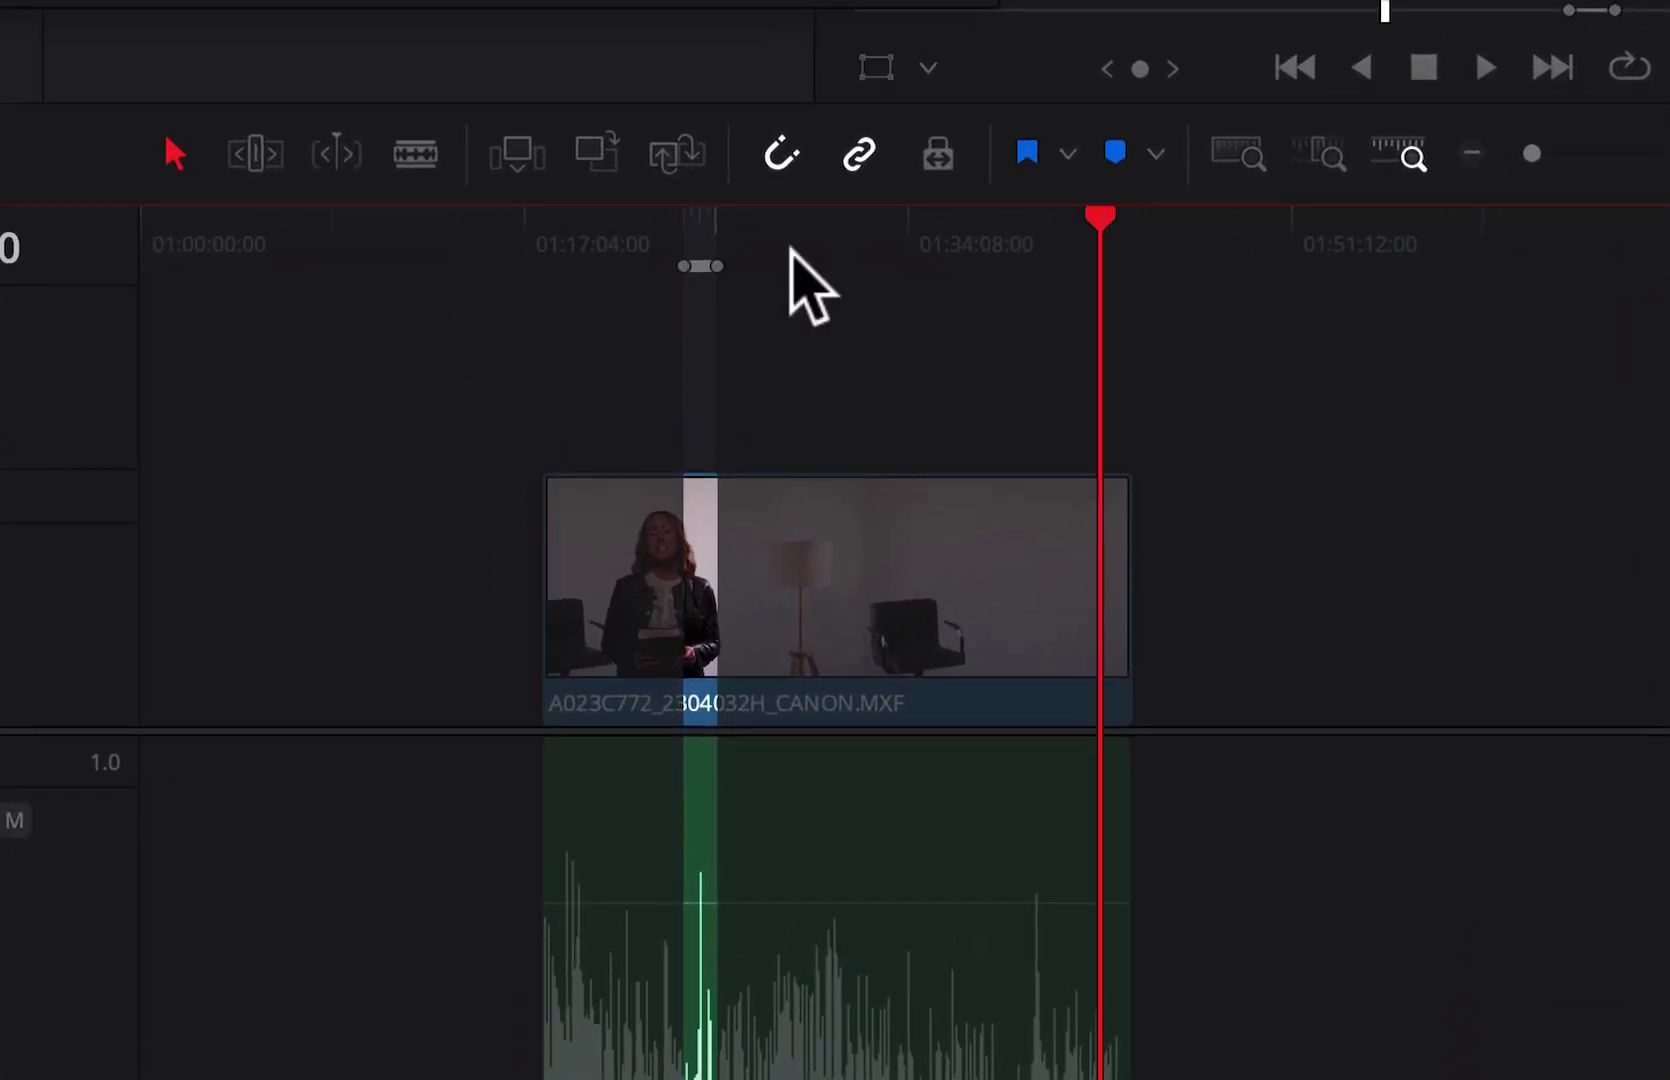
pyautogui.press('BackSpace')
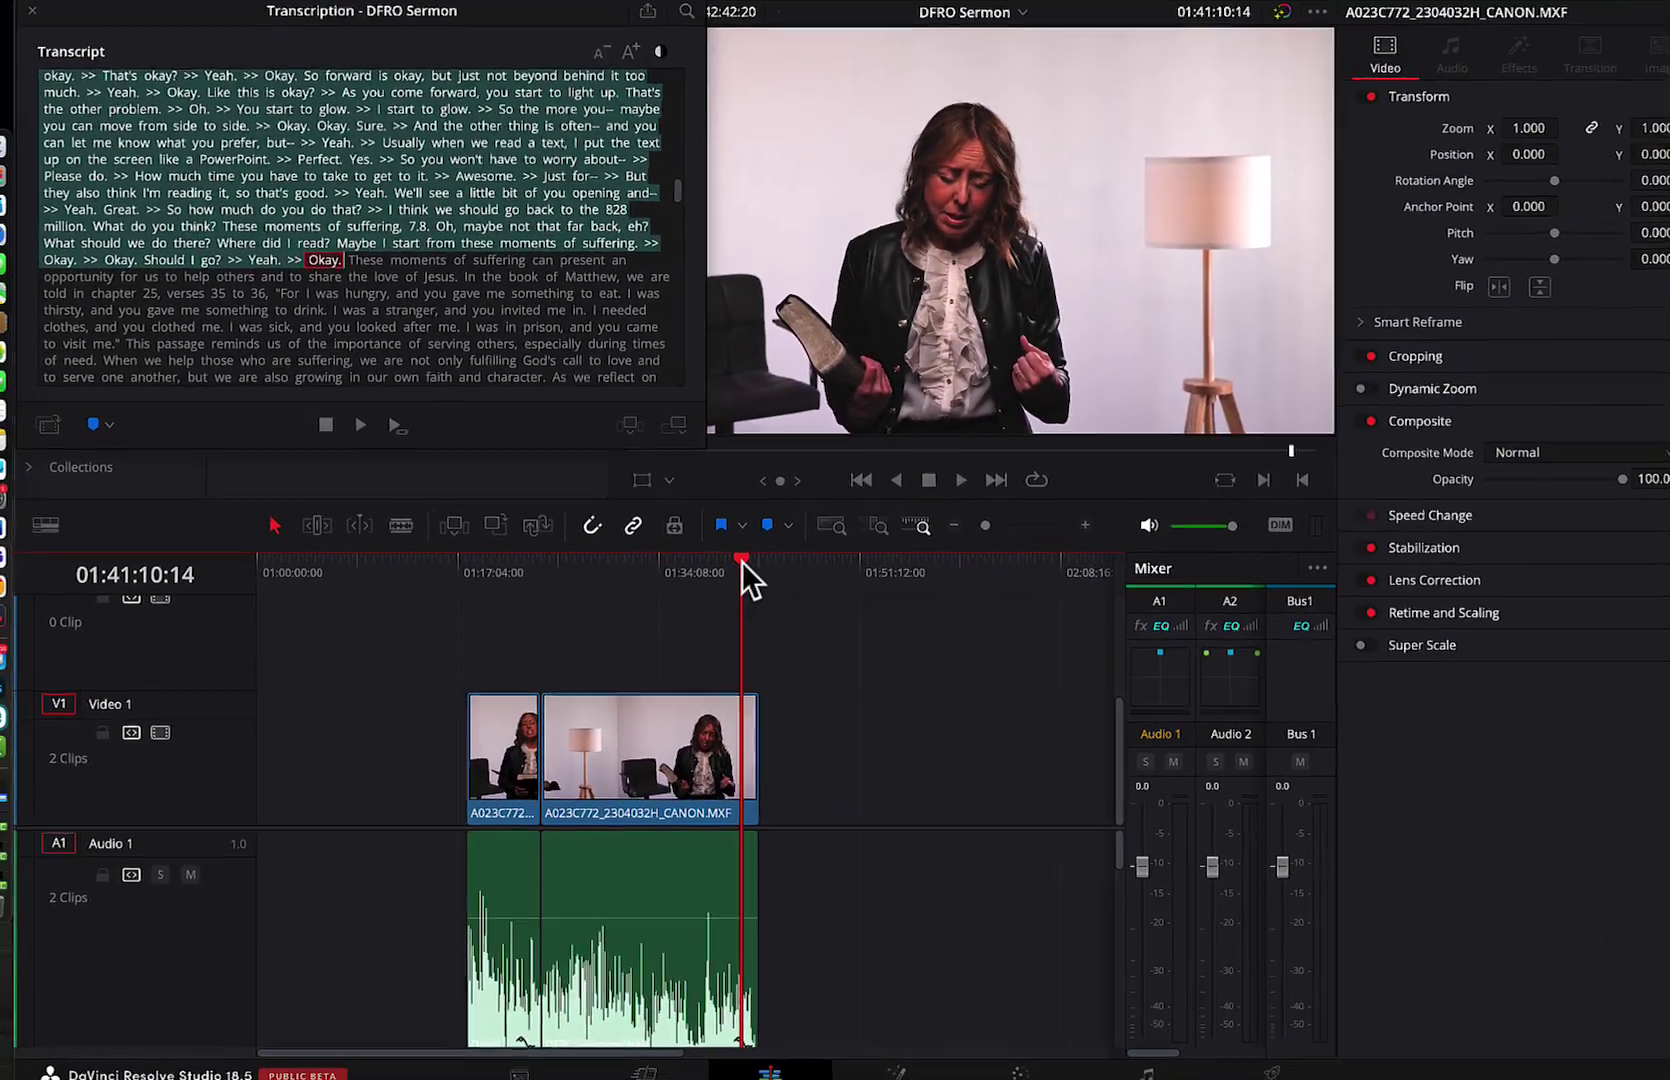
# Mark the in and out range around the edited sermon clips, from 02:50:12:01 to 03:08:48:22
pyautogui.moveTo(741, 561); pyautogui.dragTo(637, 599)
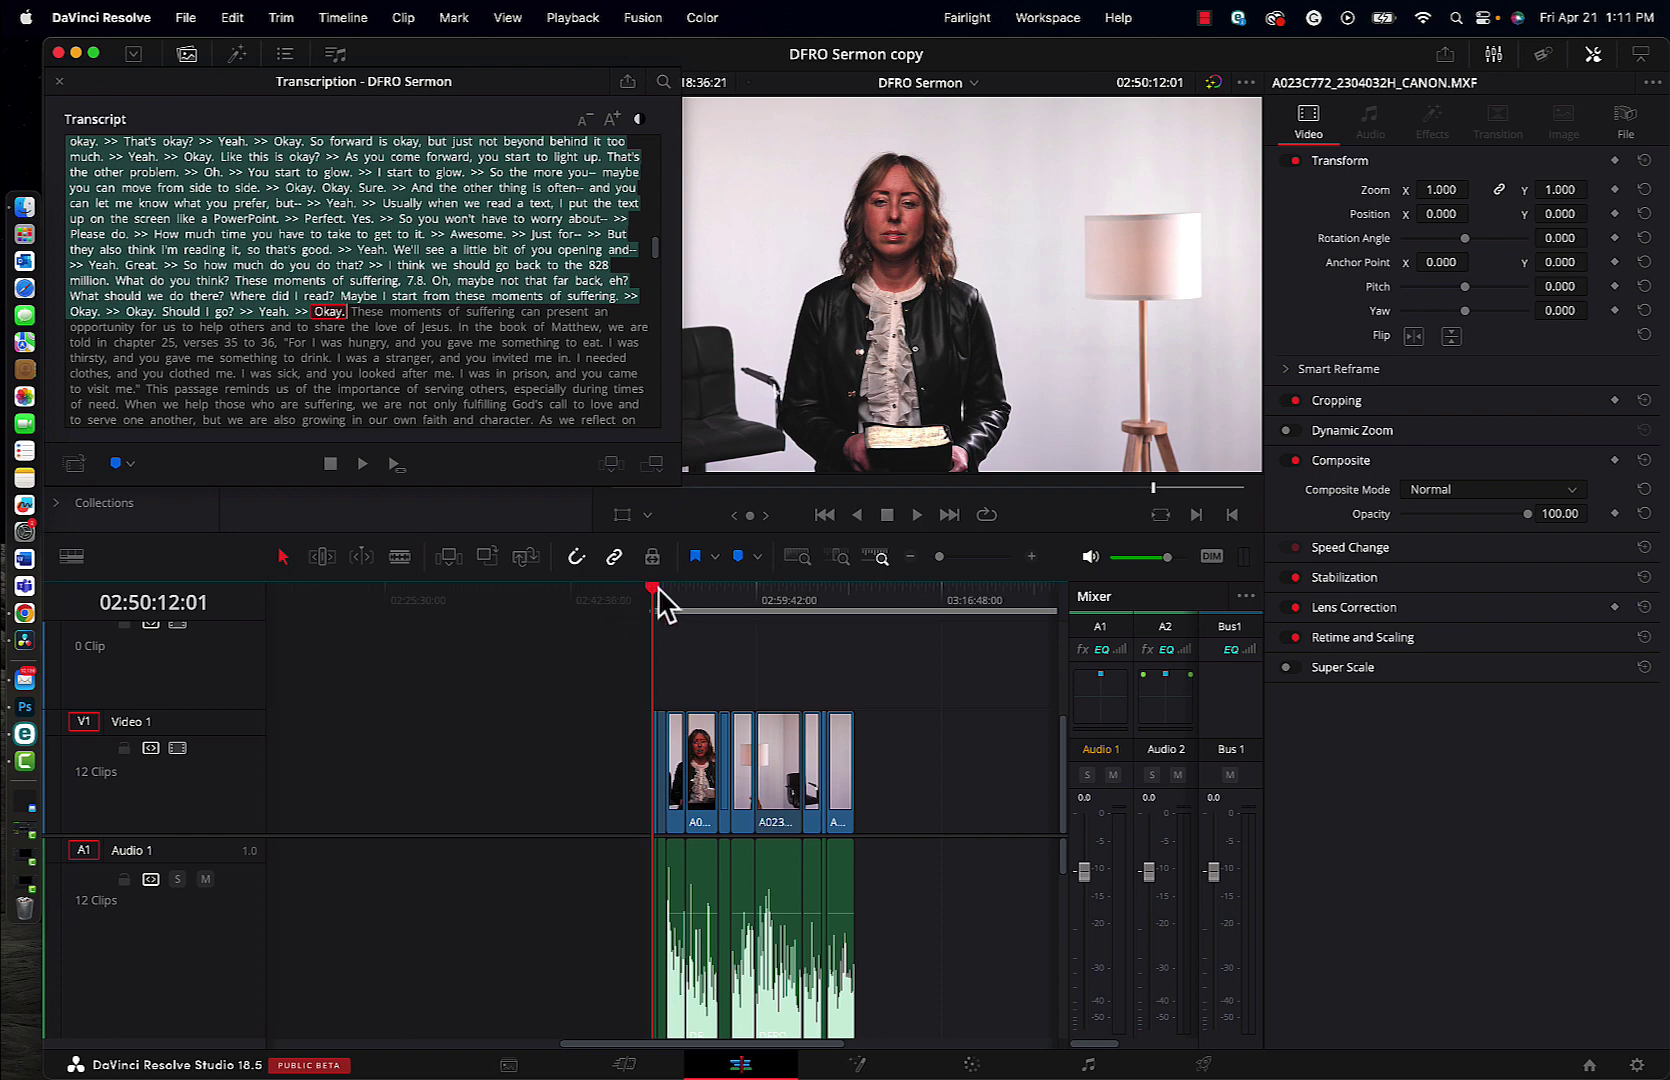
pyautogui.moveTo(658, 598); pyautogui.dragTo(856, 624)
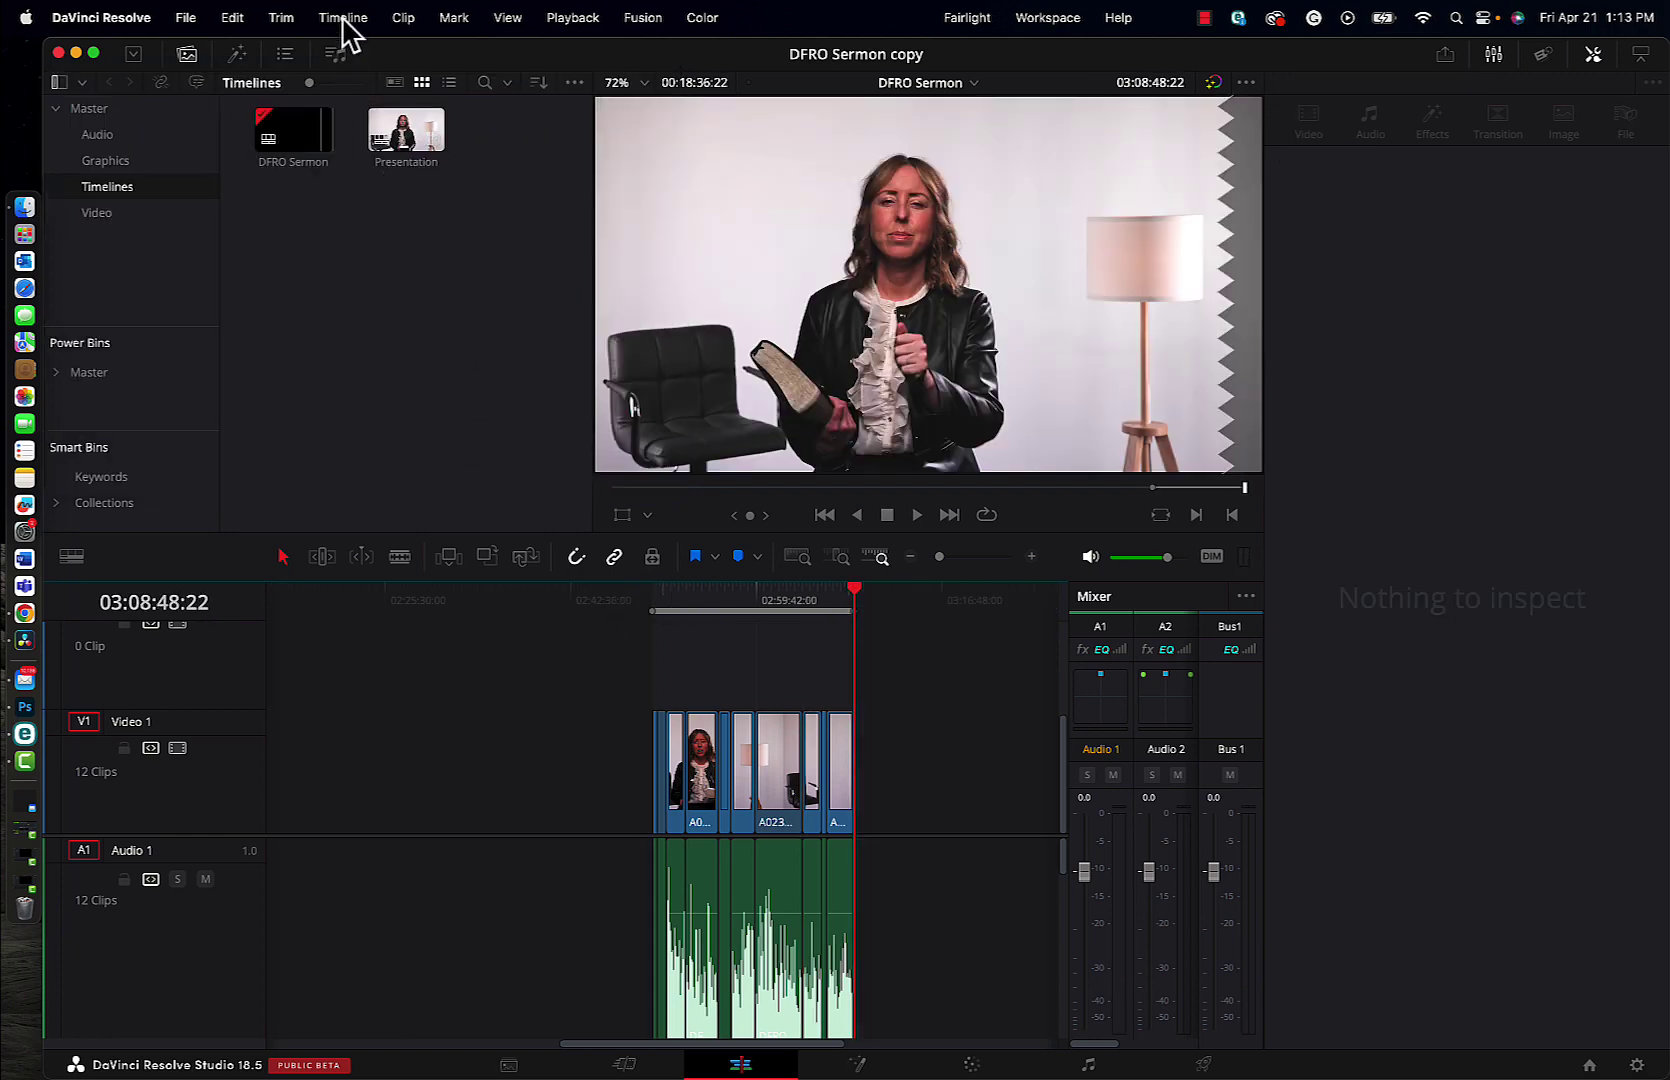
# Create English subtitles from the timeline audio using the Subtitle Default preset with 42 maximum characters per line
pyautogui.click(342, 19)
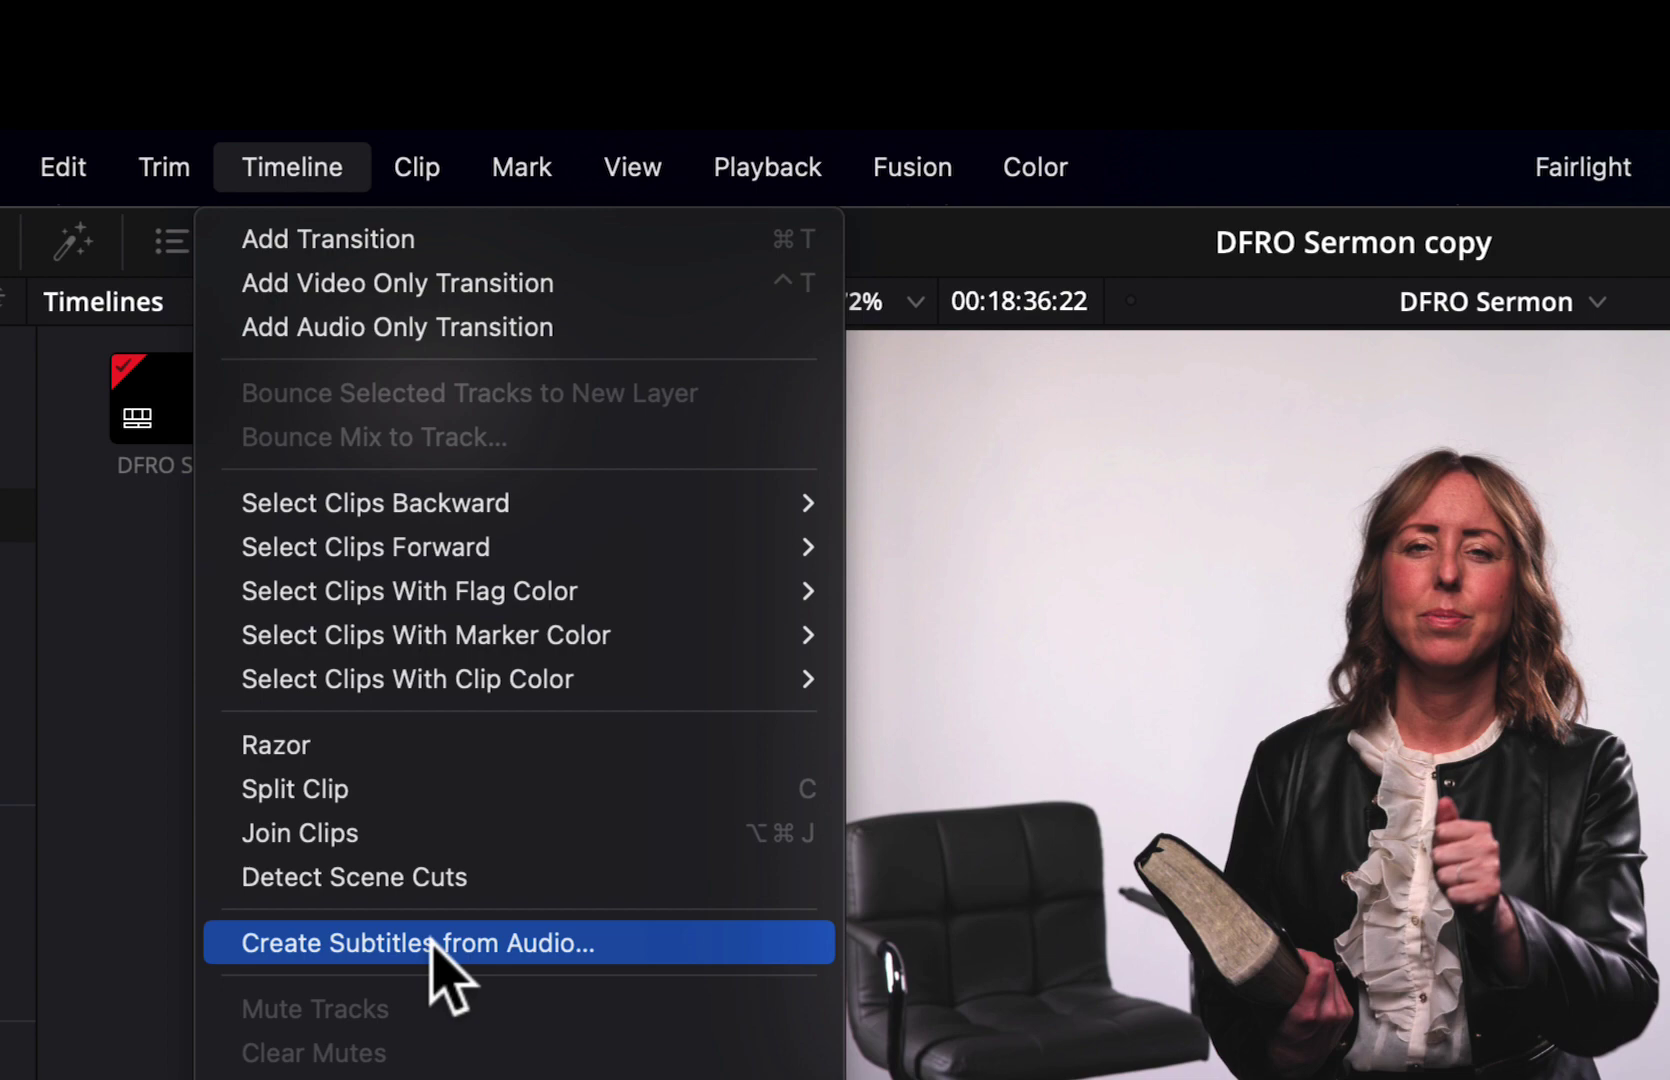
pyautogui.click(432, 945)
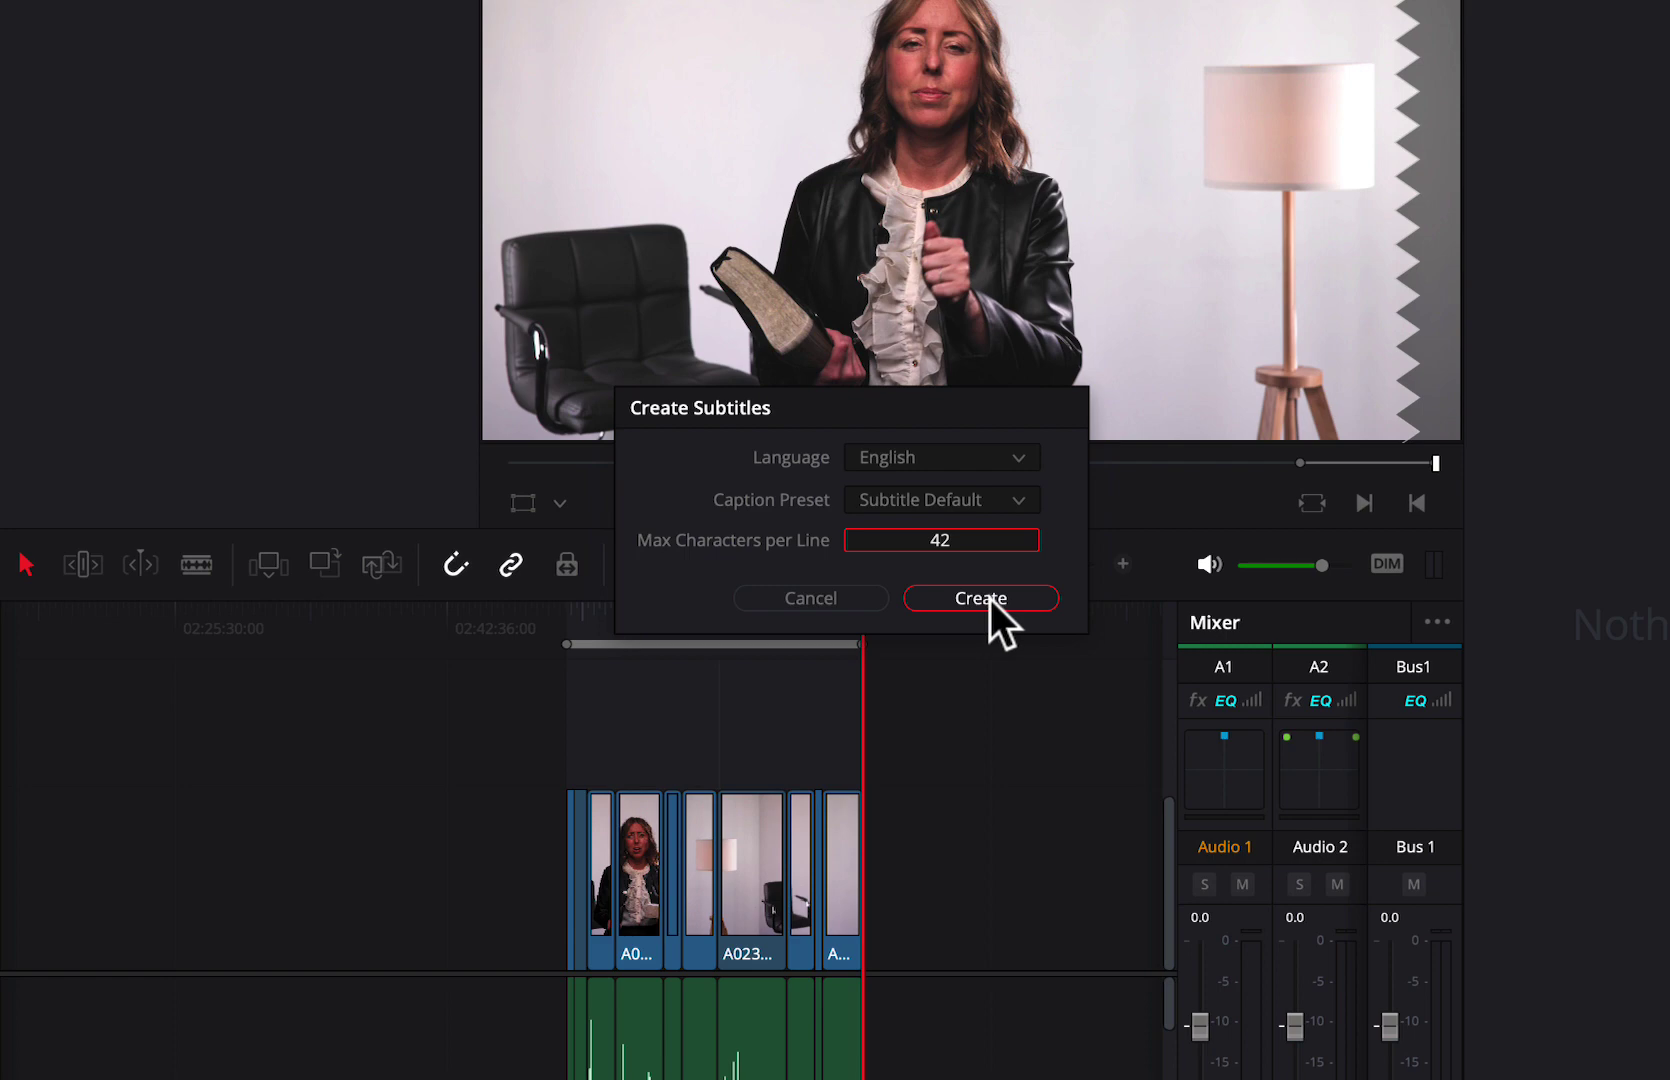
pyautogui.click(990, 599)
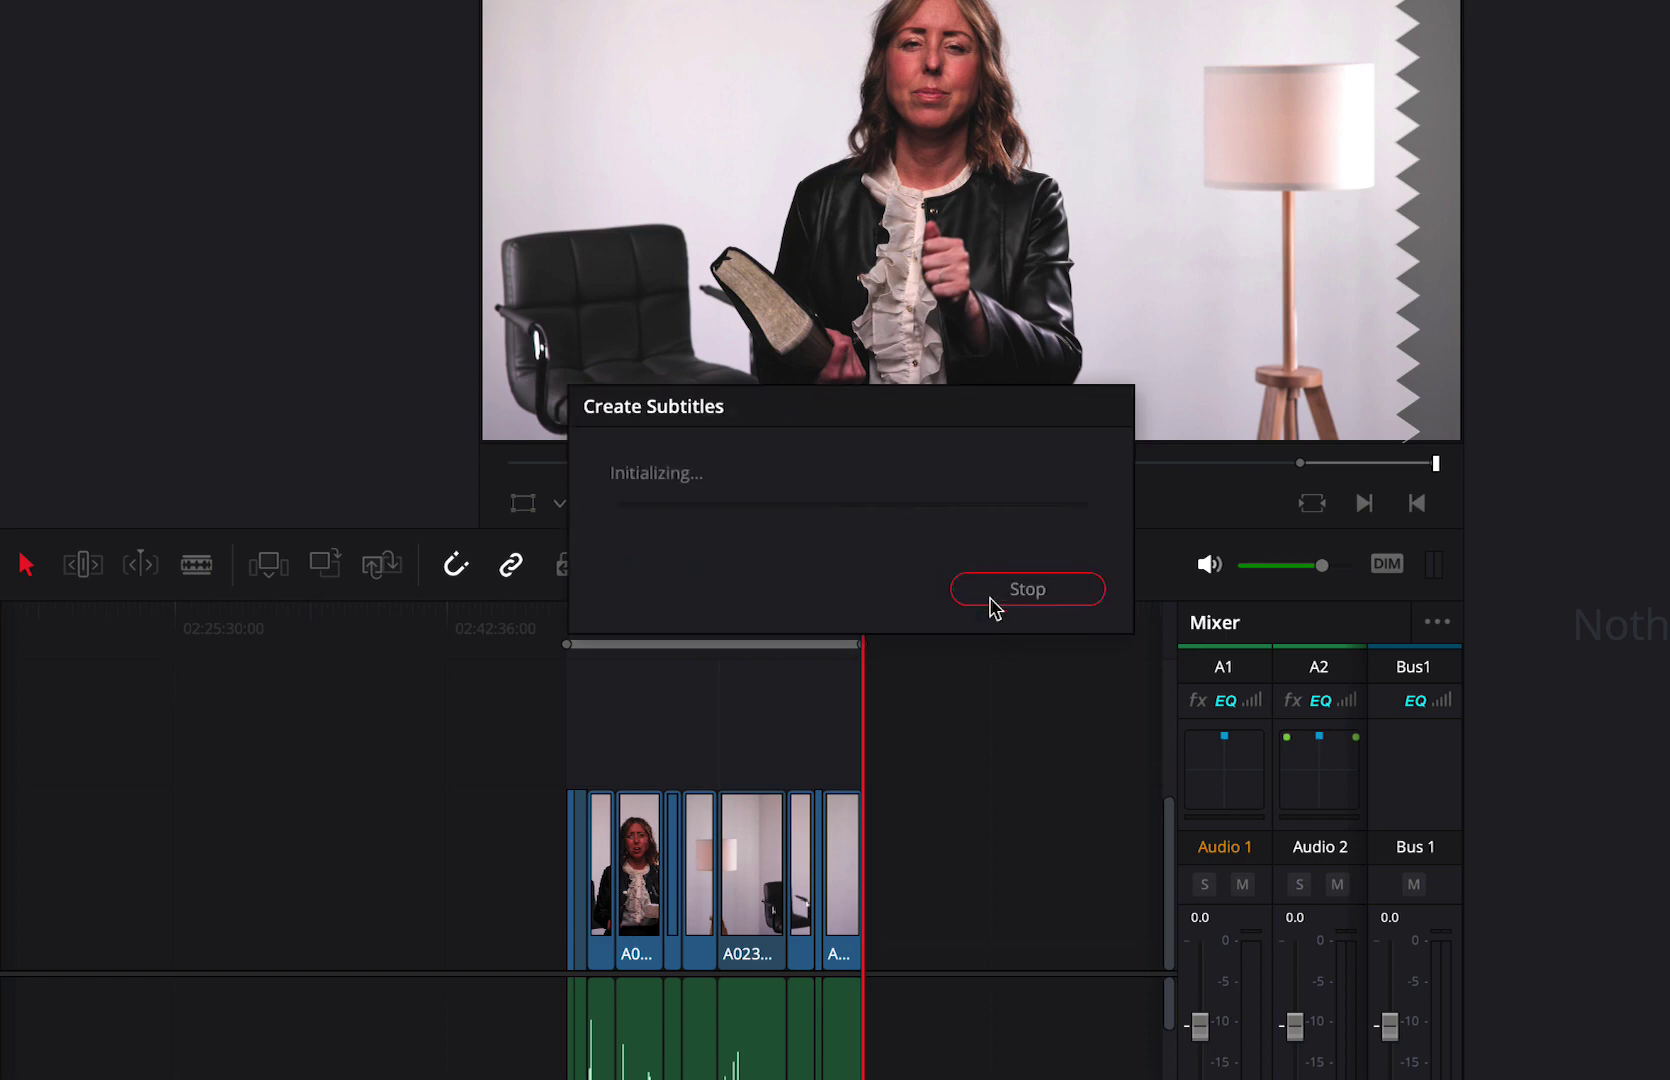
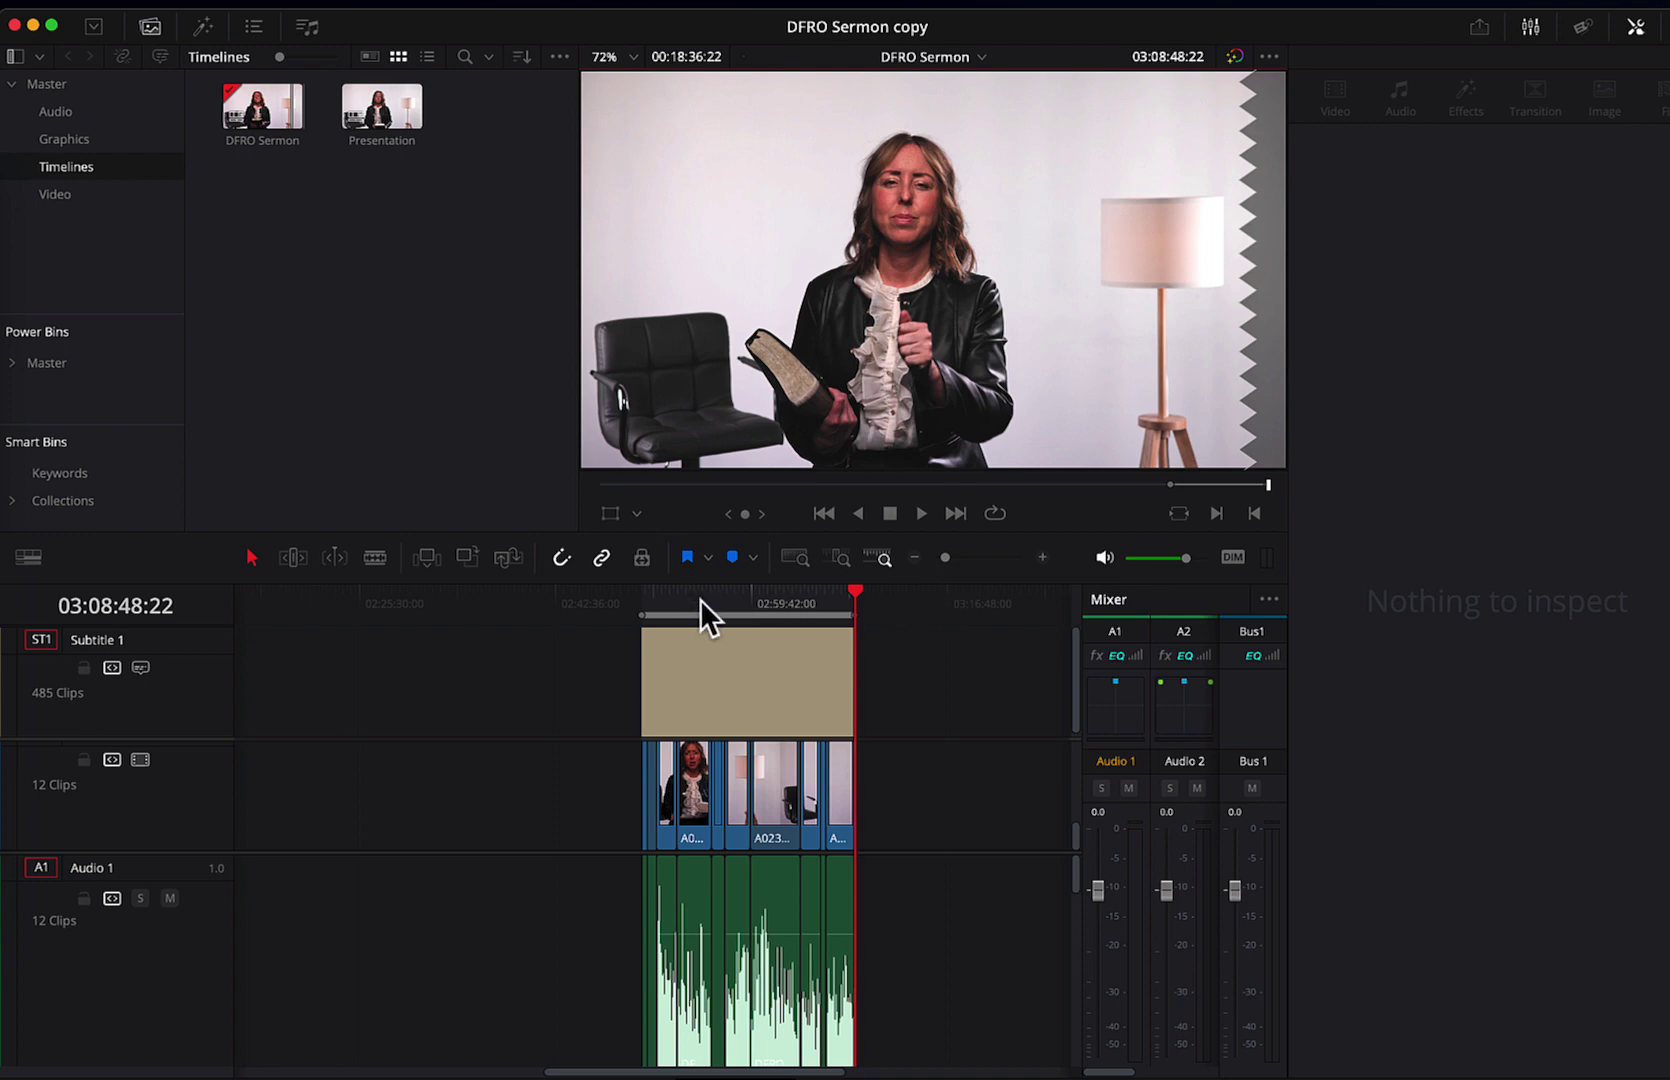
# Preview the new subtitles on the video, select all captions on the subtitle track and review the caption list
pyautogui.moveTo(709, 598)
pyautogui.mouseDown()
pyautogui.moveTo(665, 609)
pyautogui.moveTo(716, 619)
pyautogui.mouseUp()
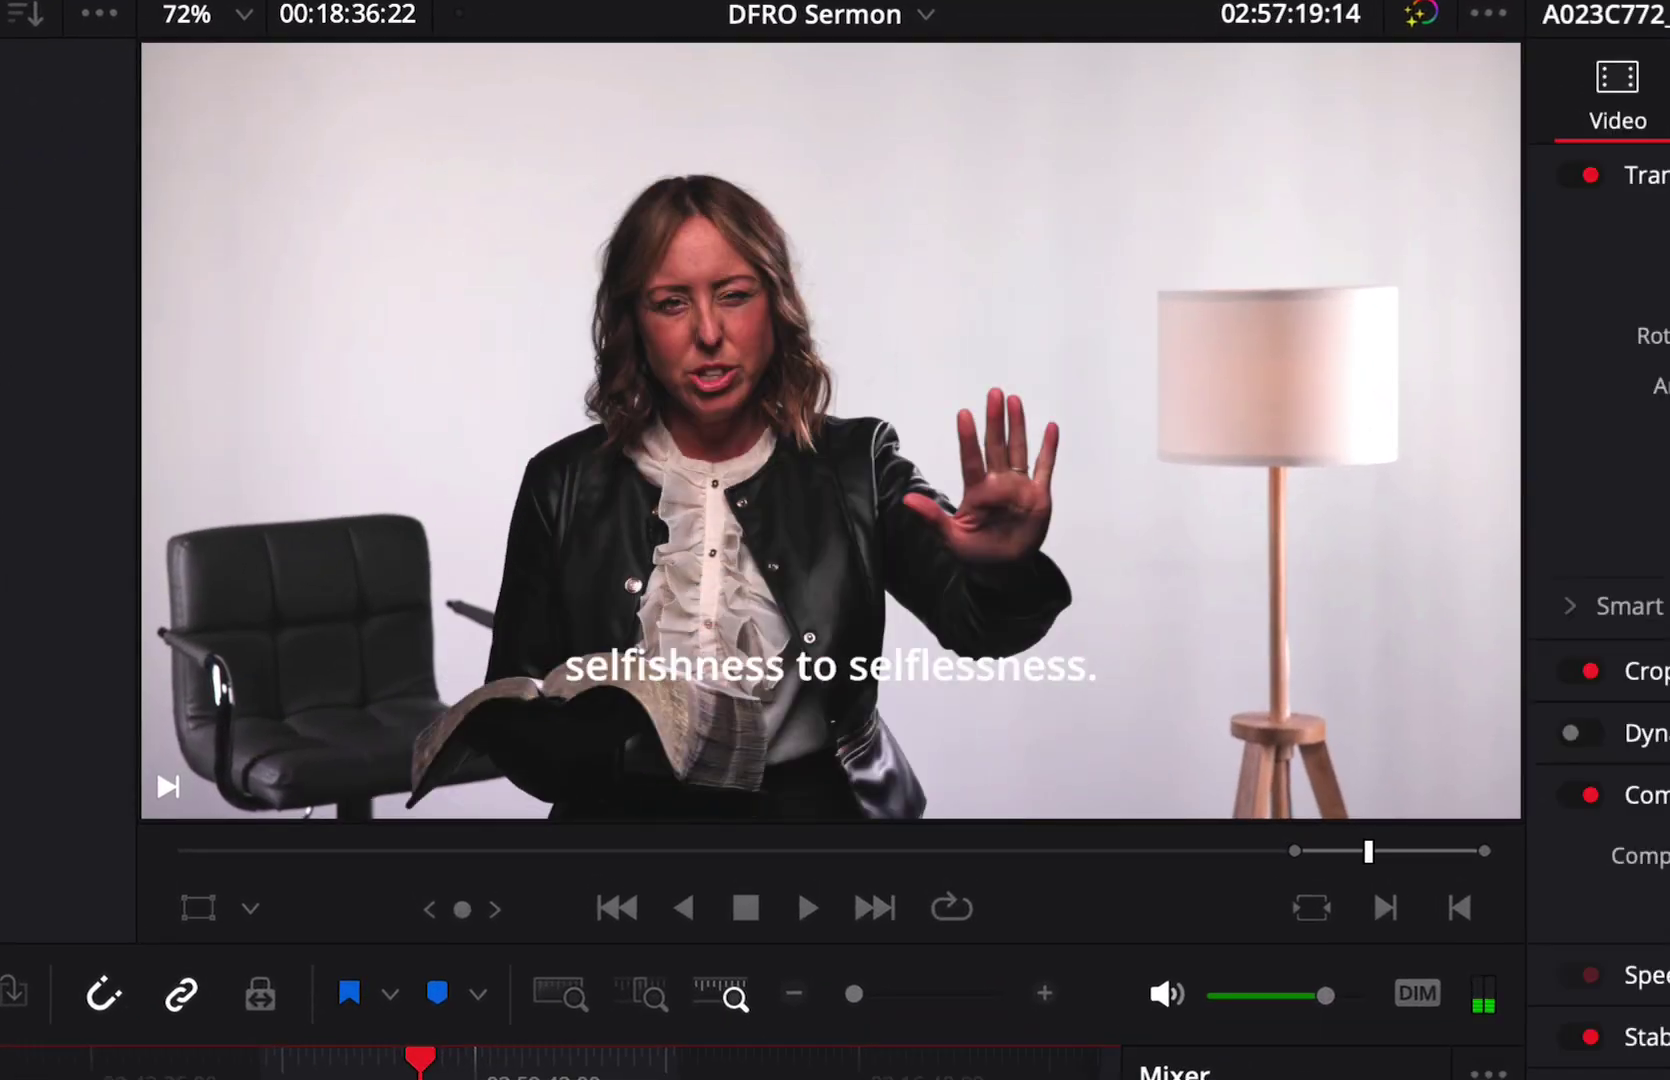
pyautogui.click(518, 920)
pyautogui.moveTo(604, 708); pyautogui.dragTo(342, 663)
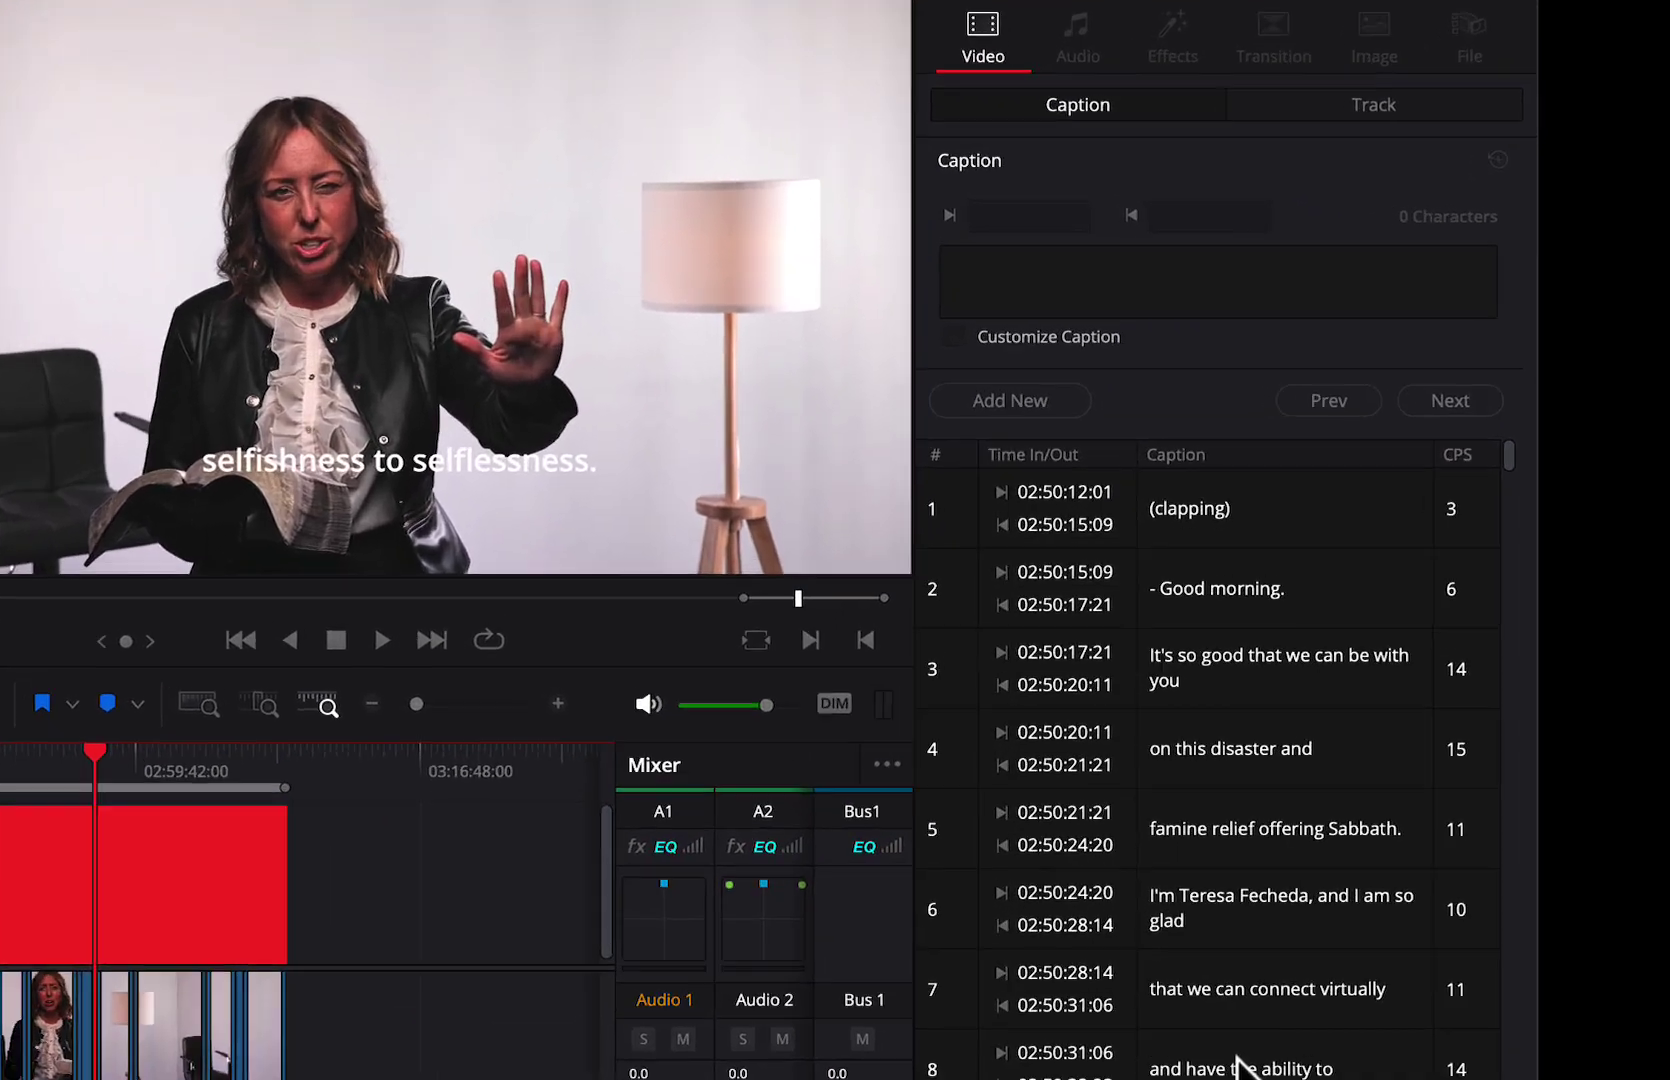
pyautogui.scroll(-7, 1198, 838)
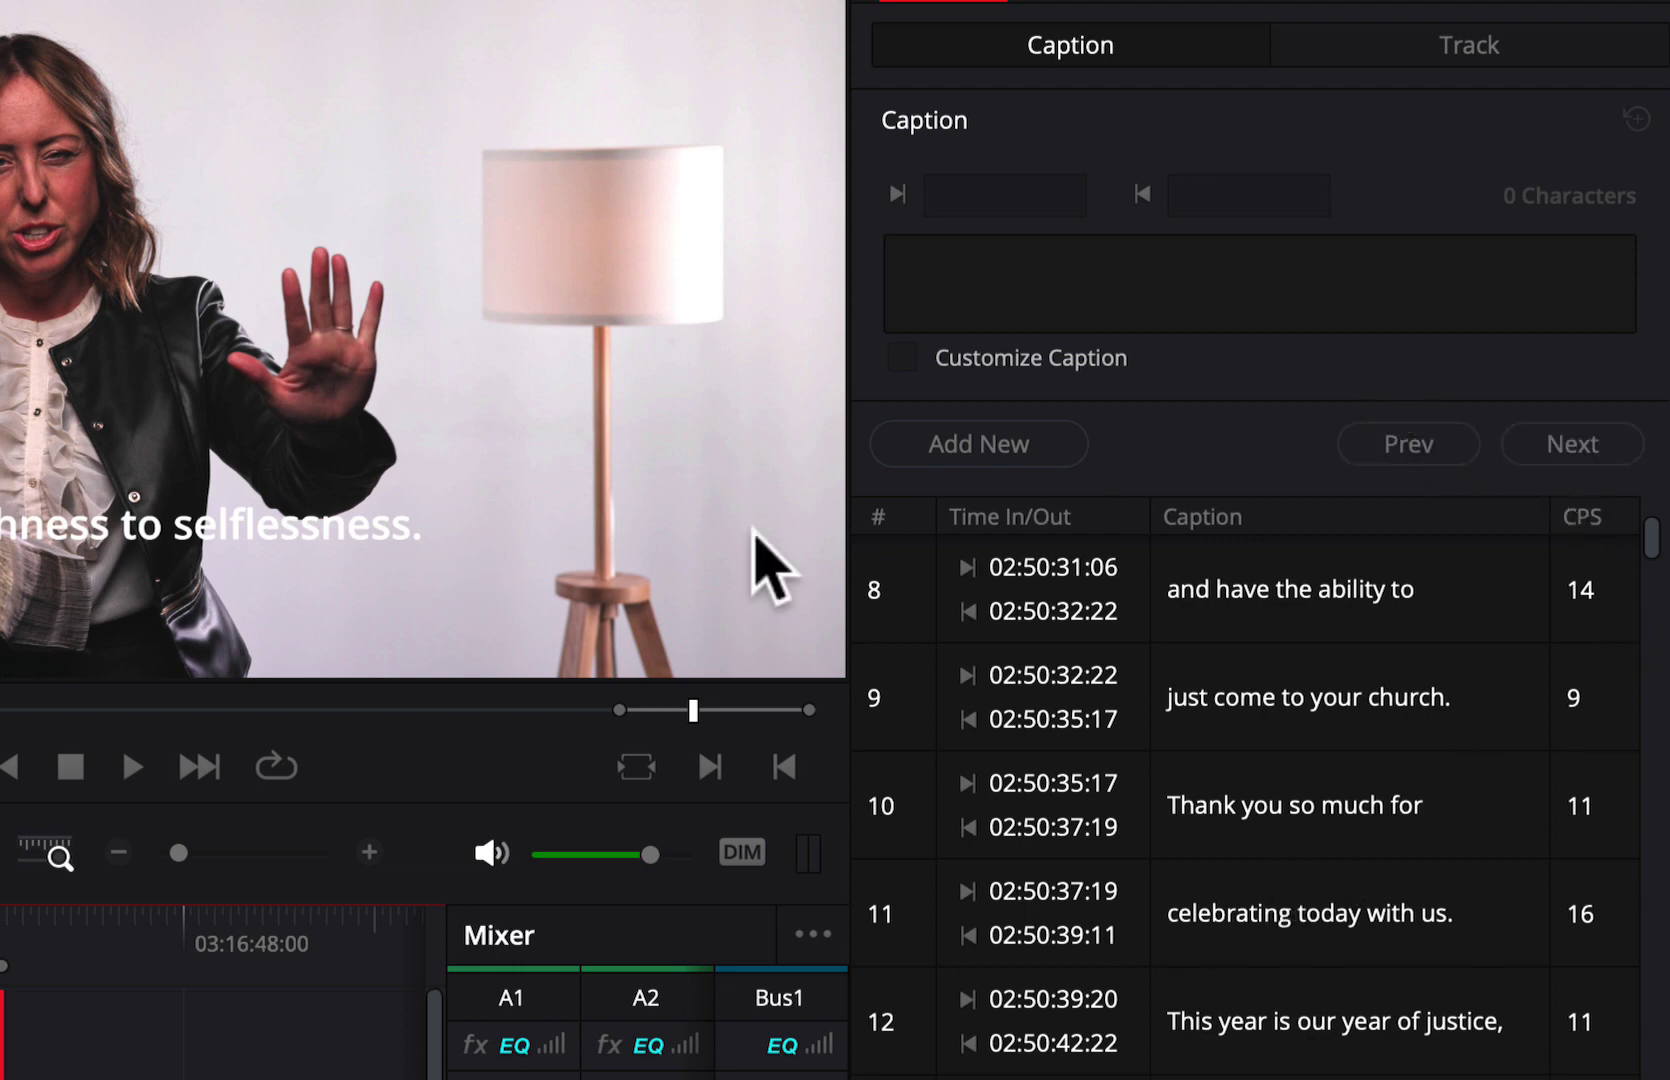
# Enable the background for the whole subtitle track, set its opacity to 76 and play back the subtitled video
pyautogui.click(1430, 48)
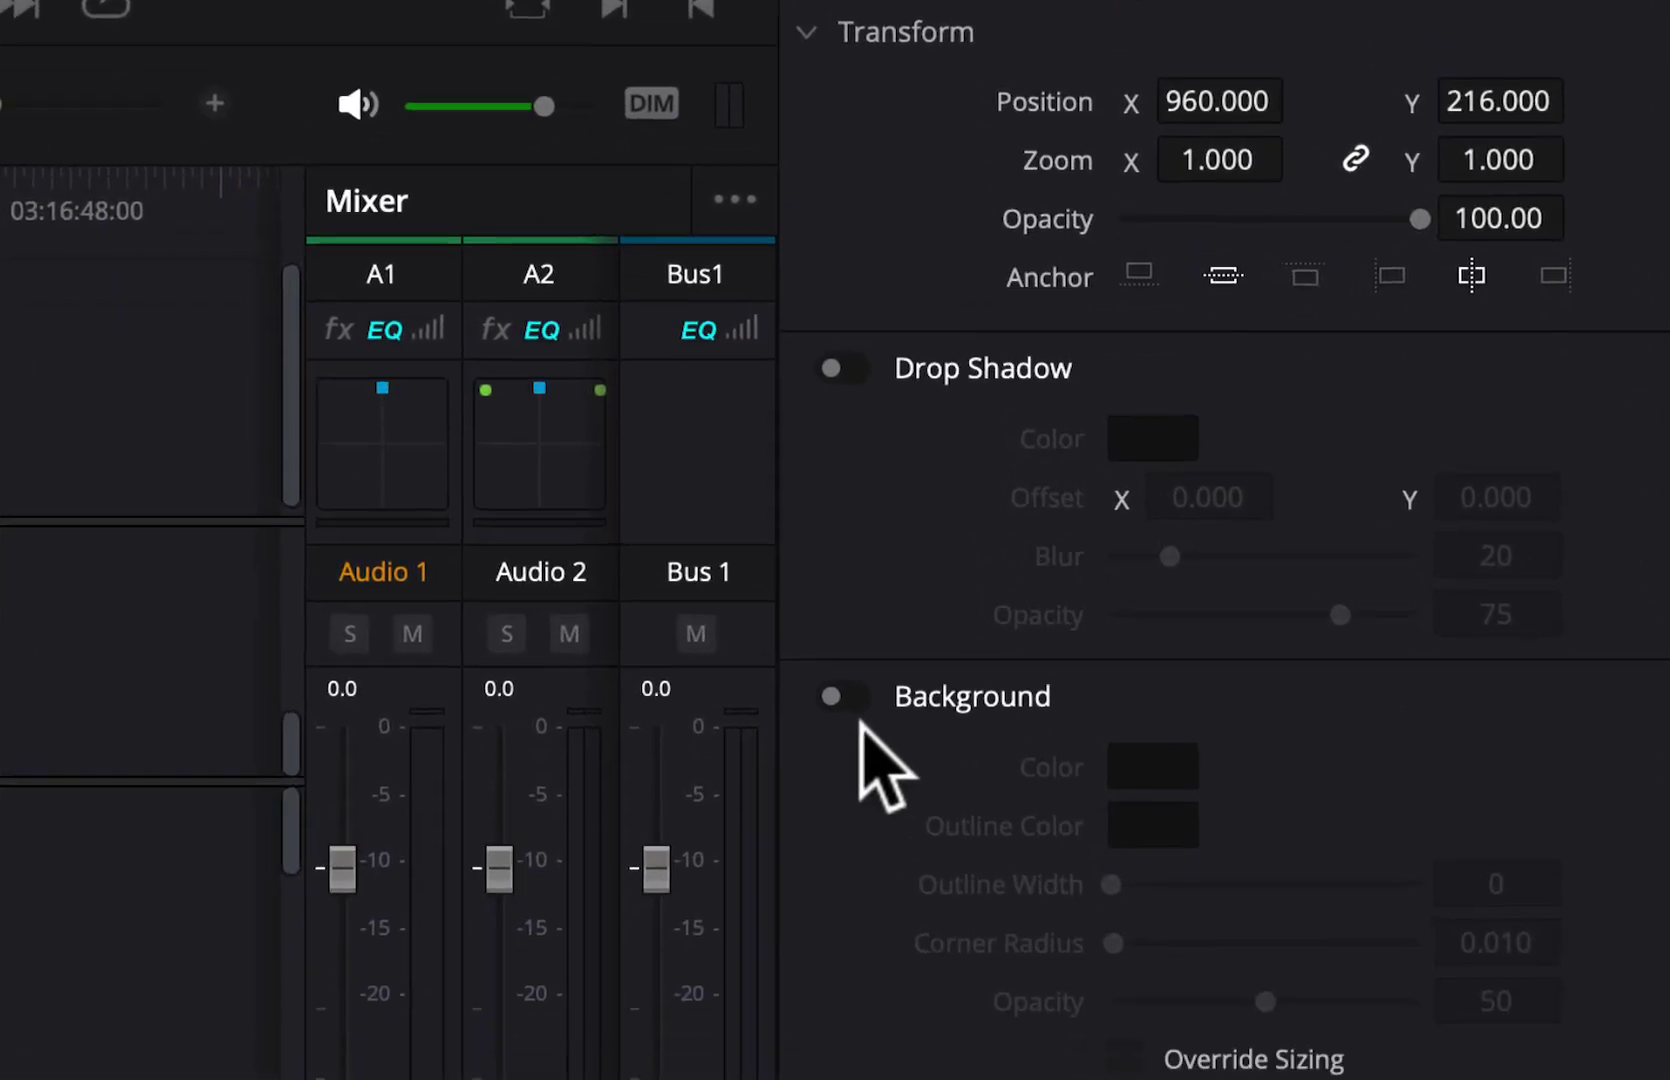
pyautogui.click(832, 697)
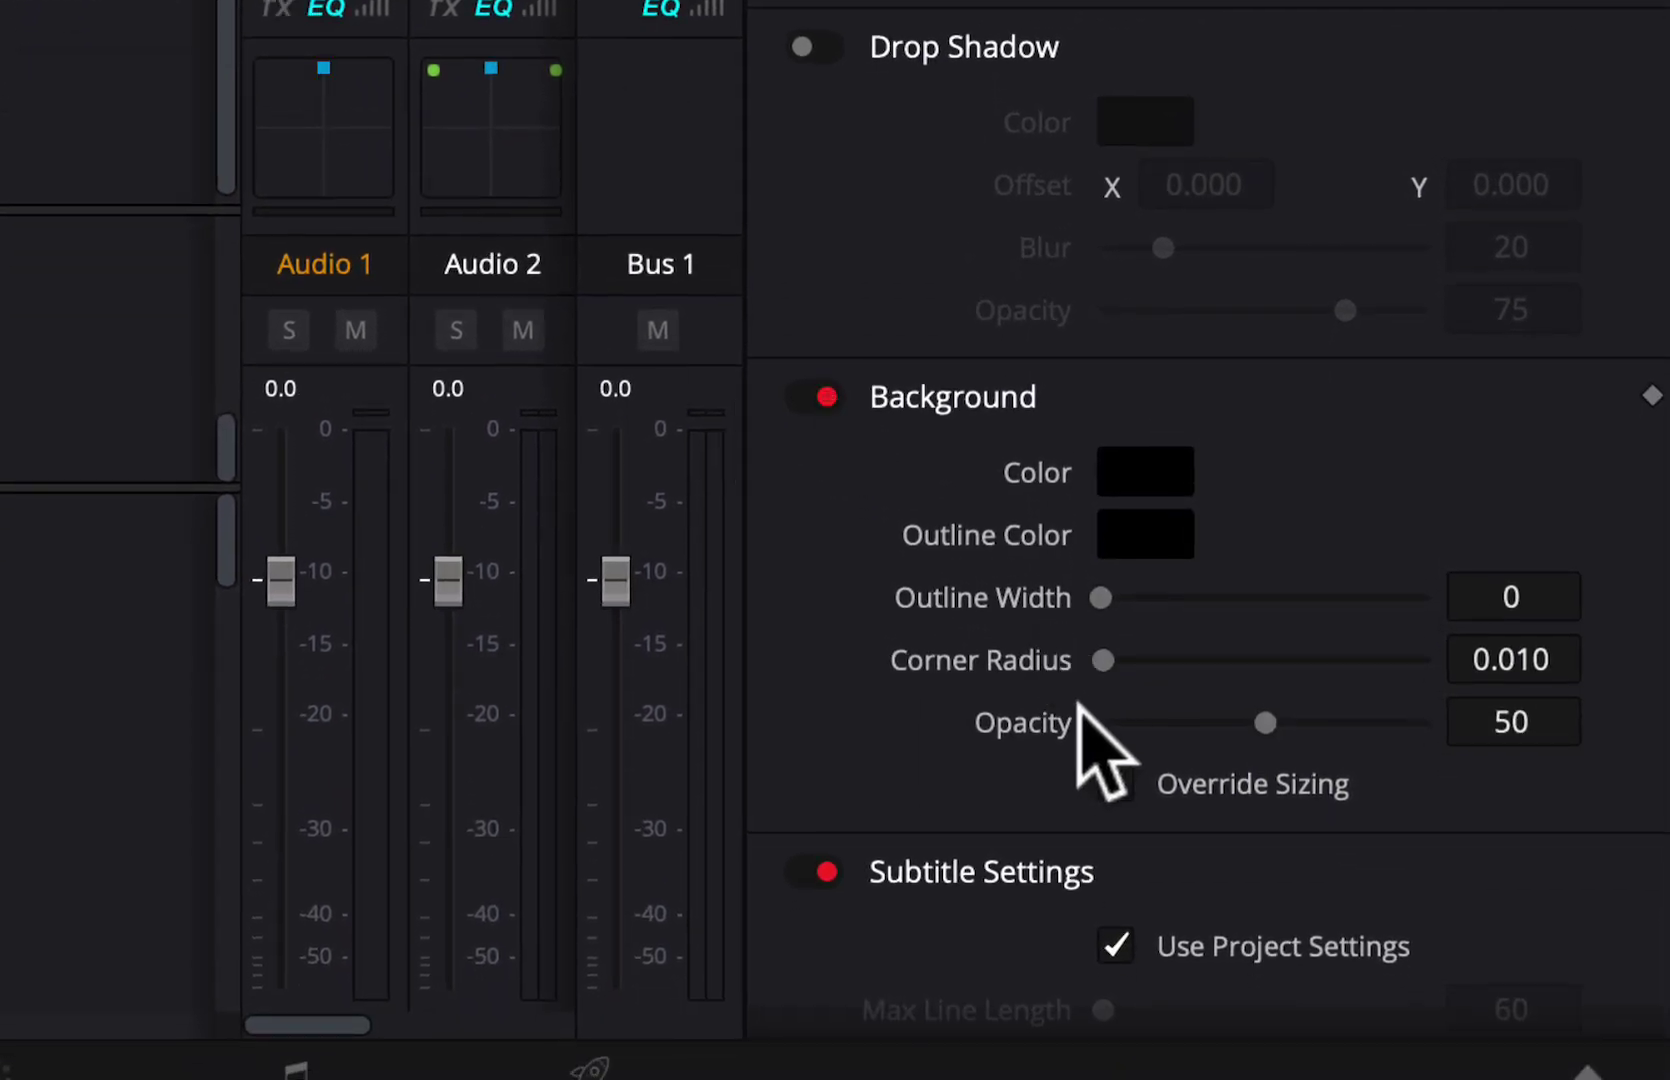
pyautogui.moveTo(1270, 720); pyautogui.dragTo(1346, 720)
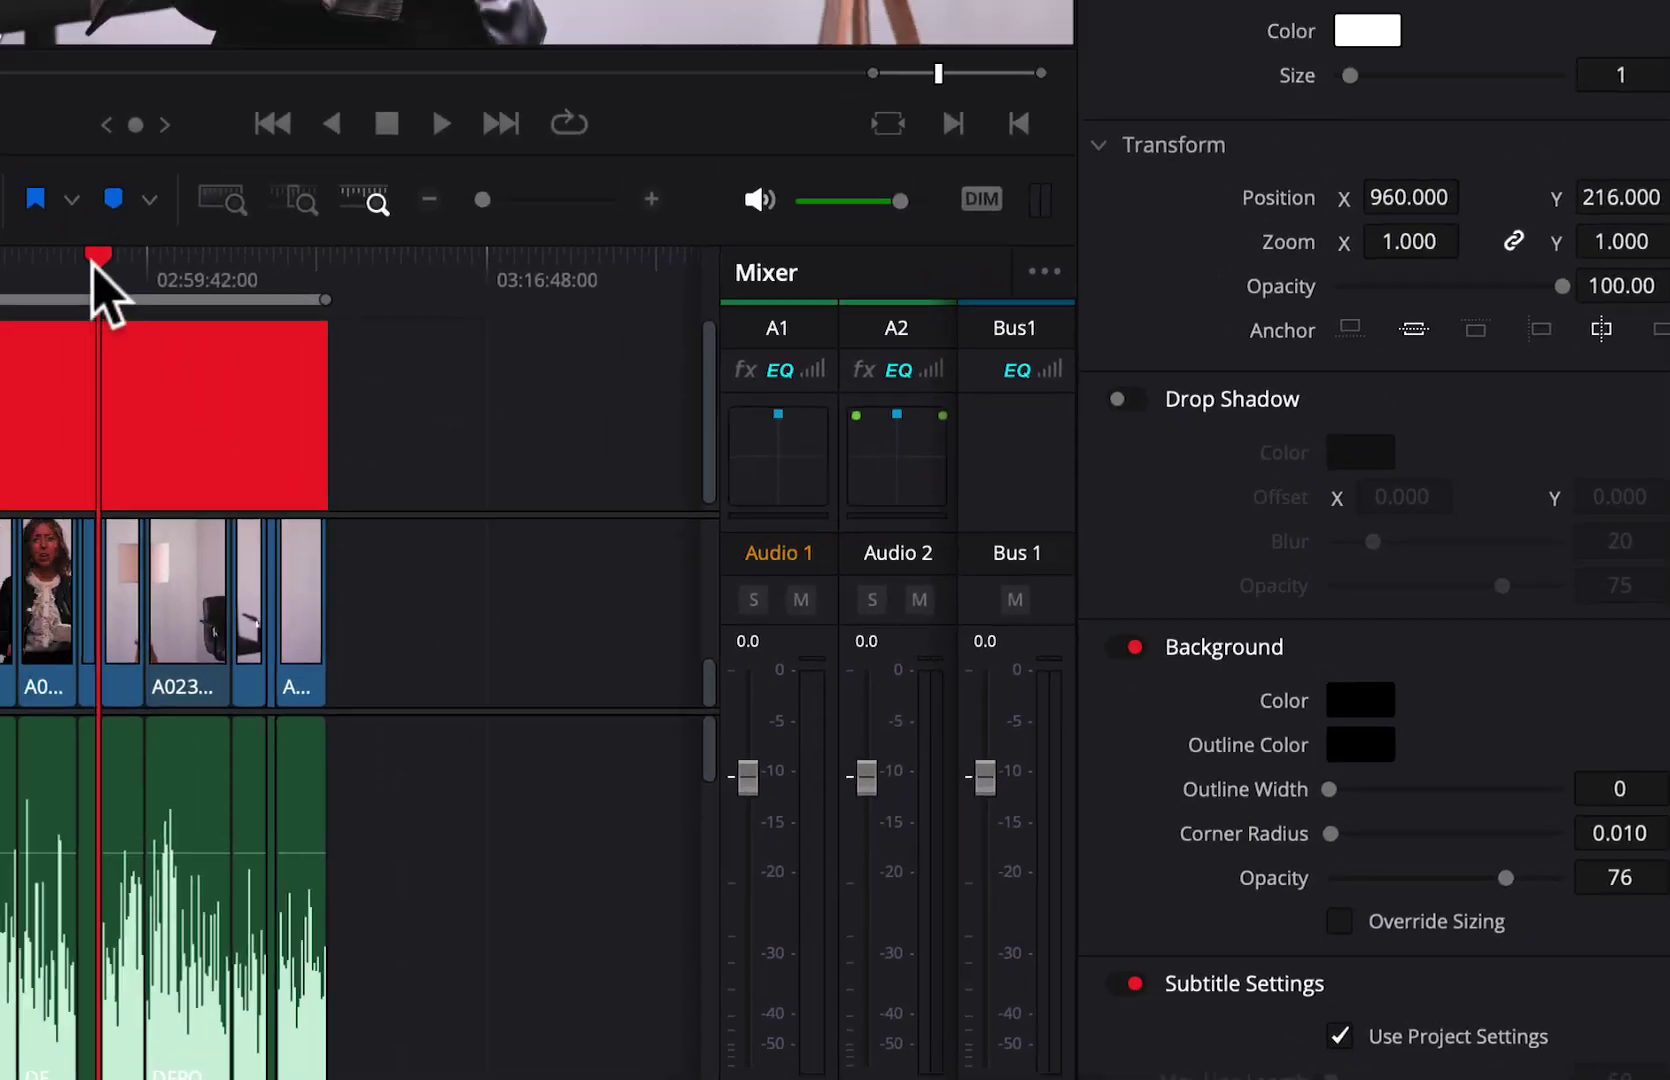
pyautogui.press('space')
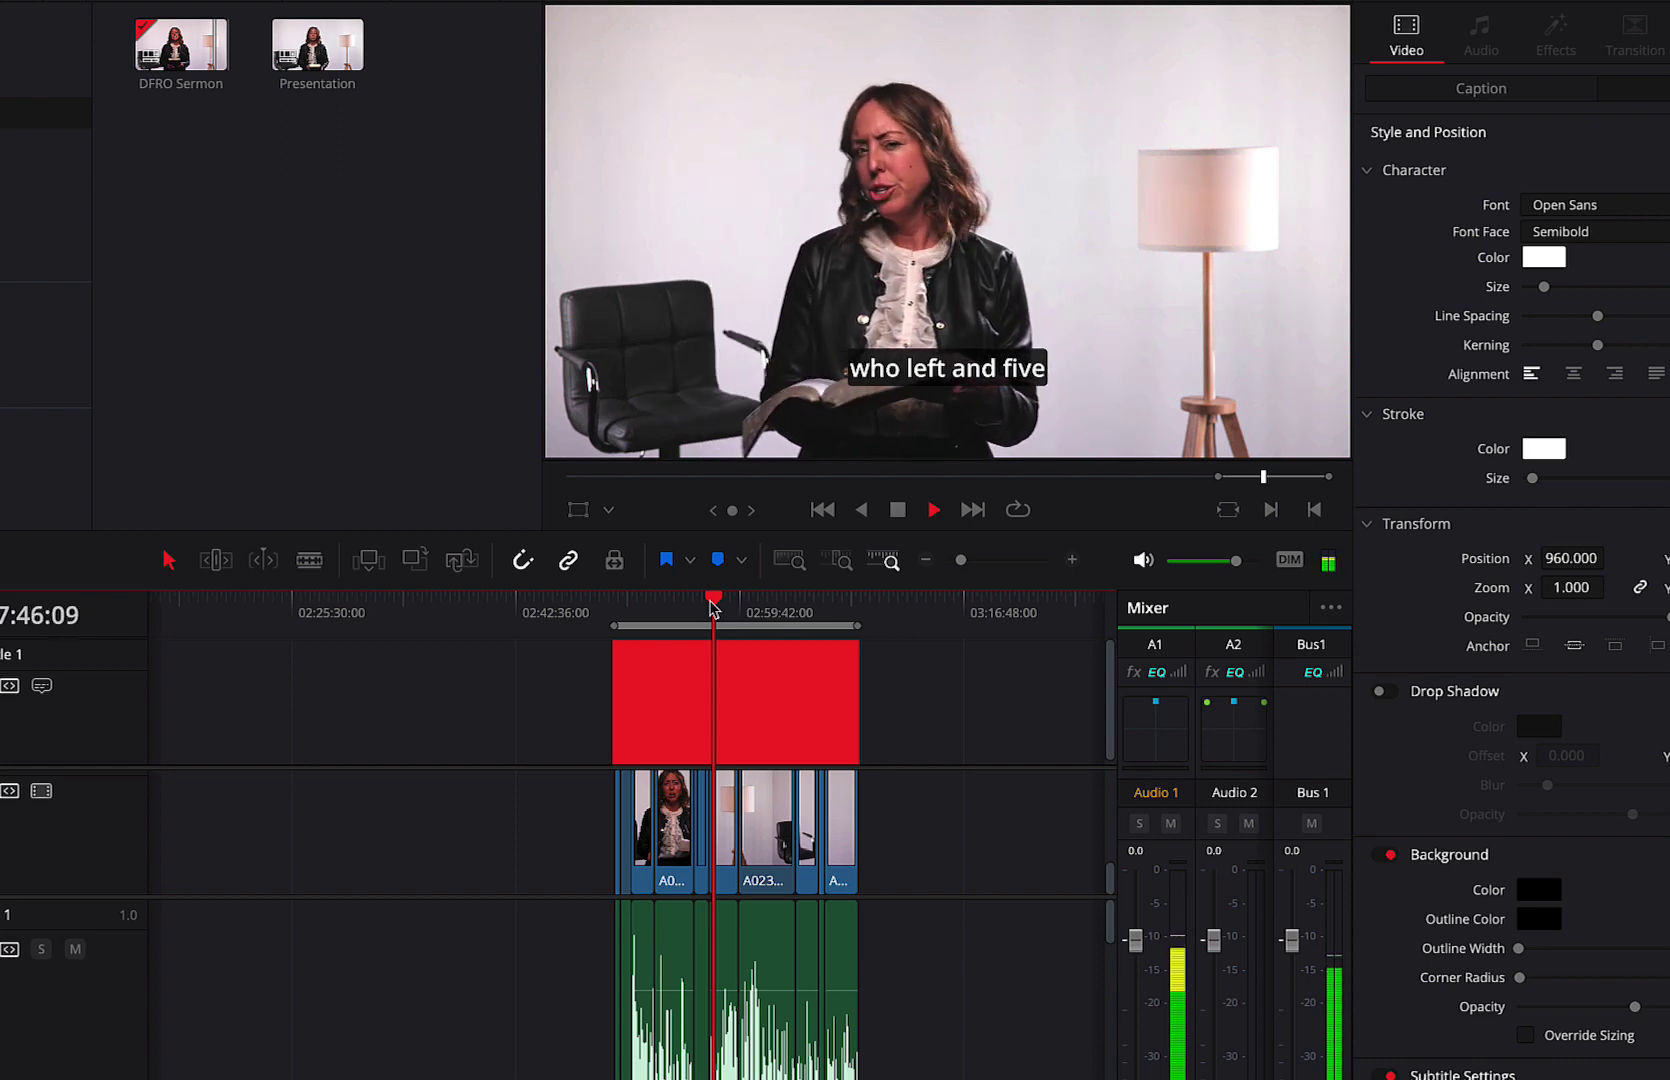
pyautogui.press('space')
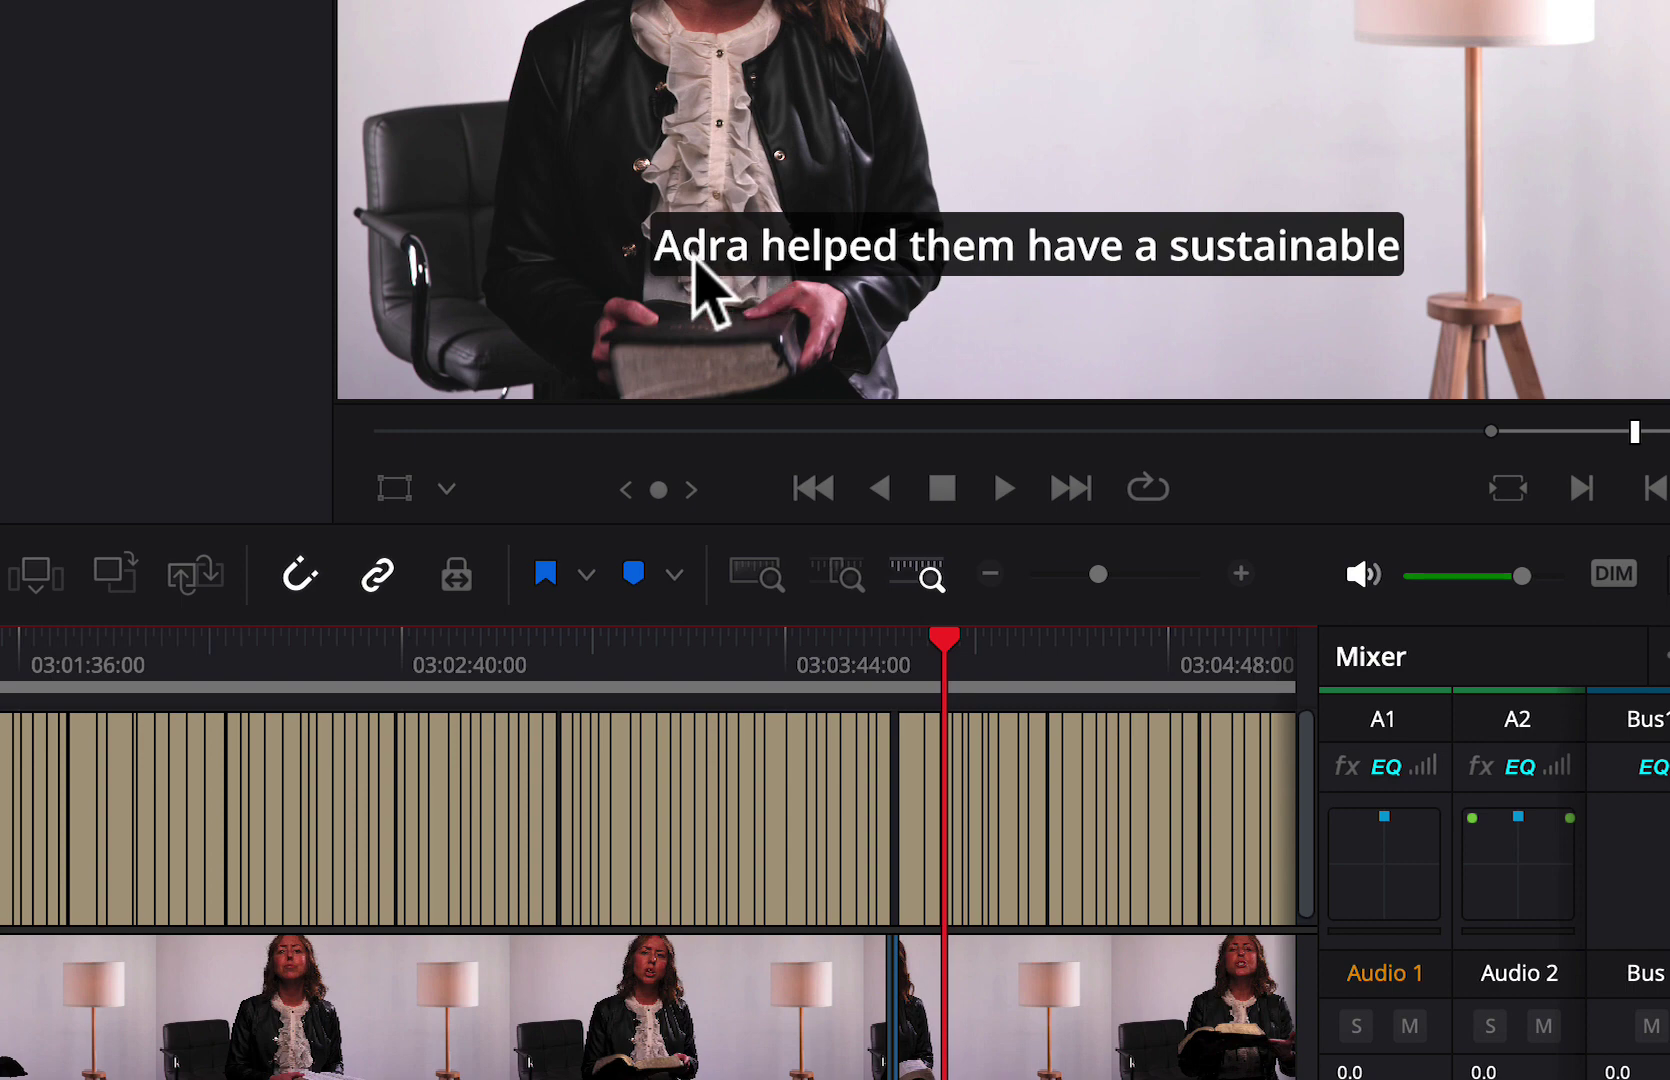
# Correct the spelling of "Adra" to "ADRA" in the caption "Adra helped them have a sustainable"
pyautogui.scroll(5, 999, 720)
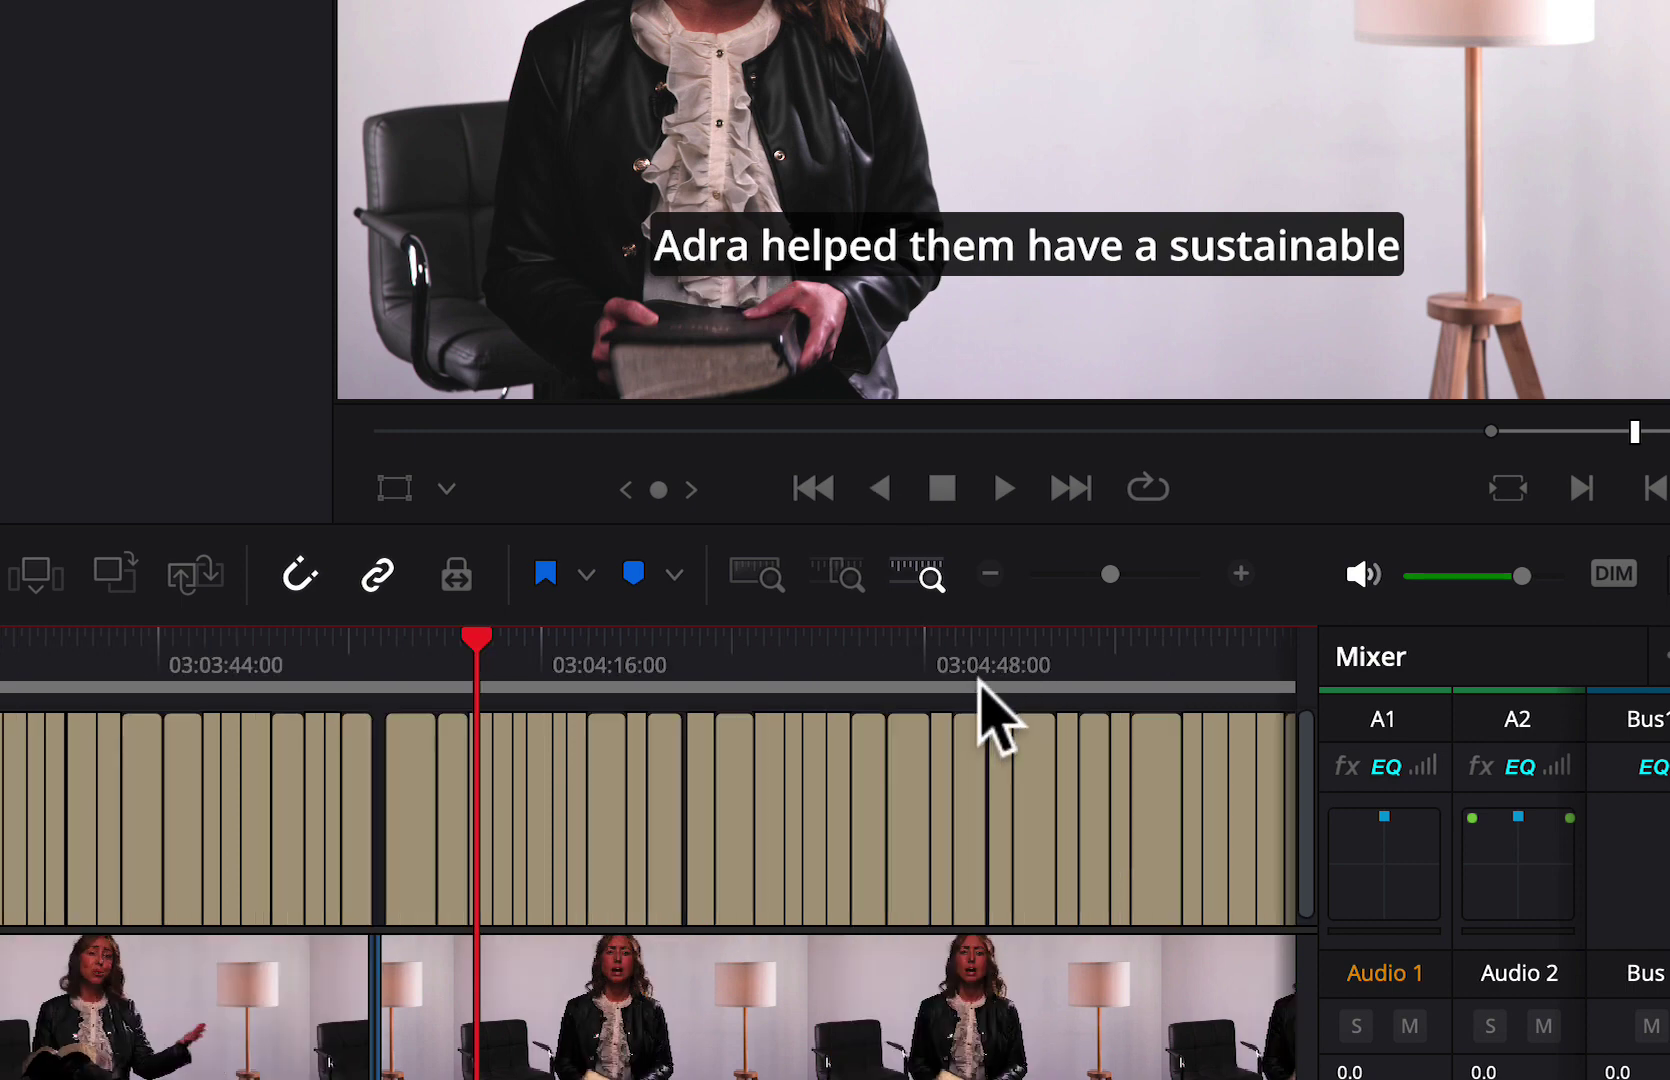
pyautogui.scroll(2, 968, 785)
pyautogui.click(530, 805)
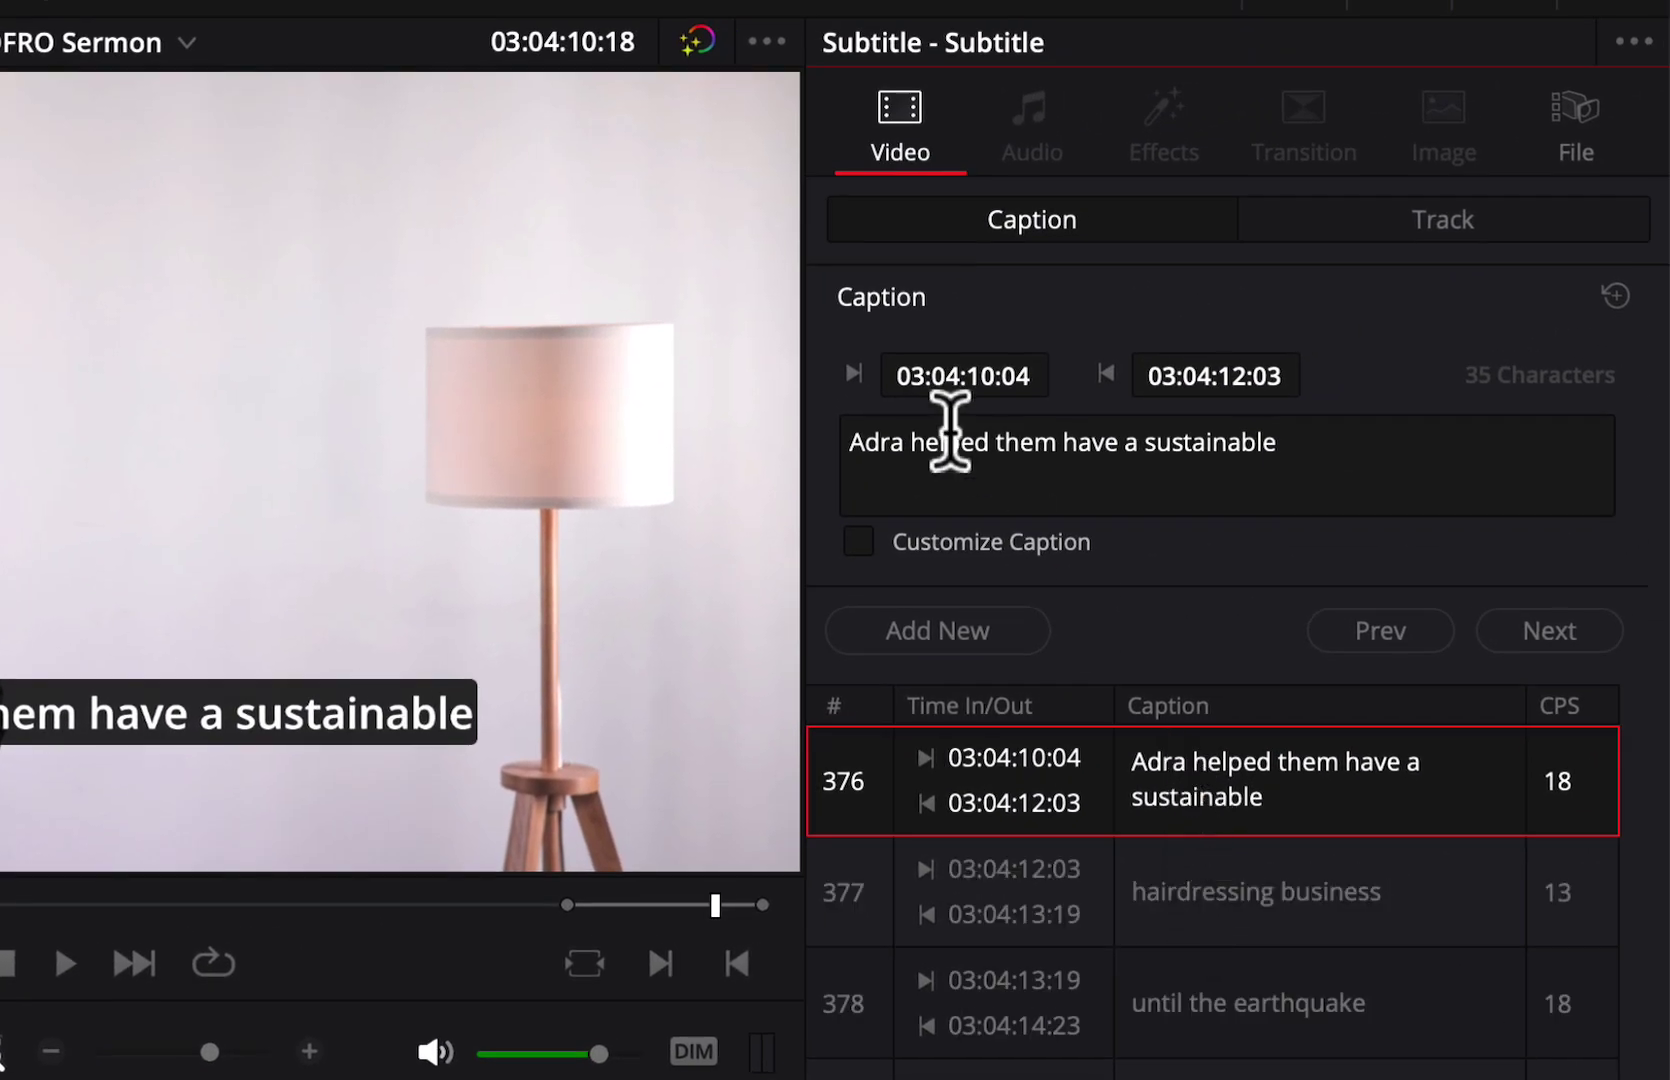
pyautogui.click(915, 452)
pyautogui.press('BackSpace')
pyautogui.press('BackSpace')
pyautogui.press('BackSpace')
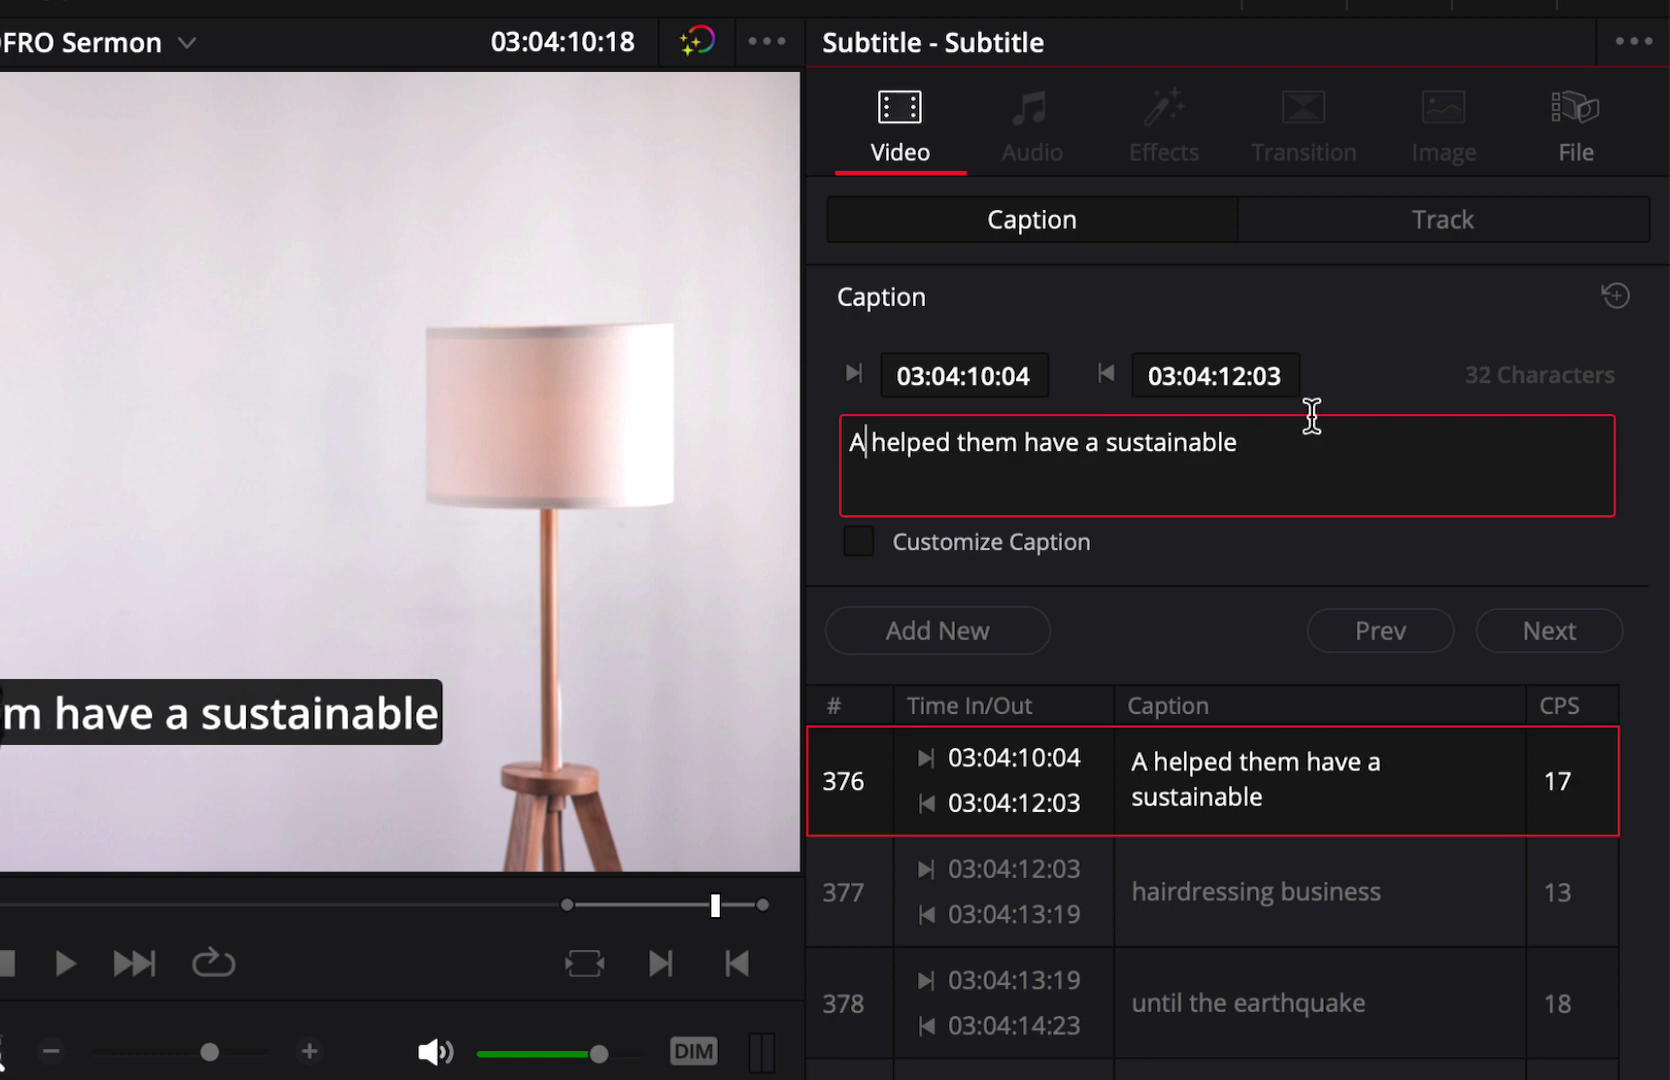
pyautogui.write('DRA')
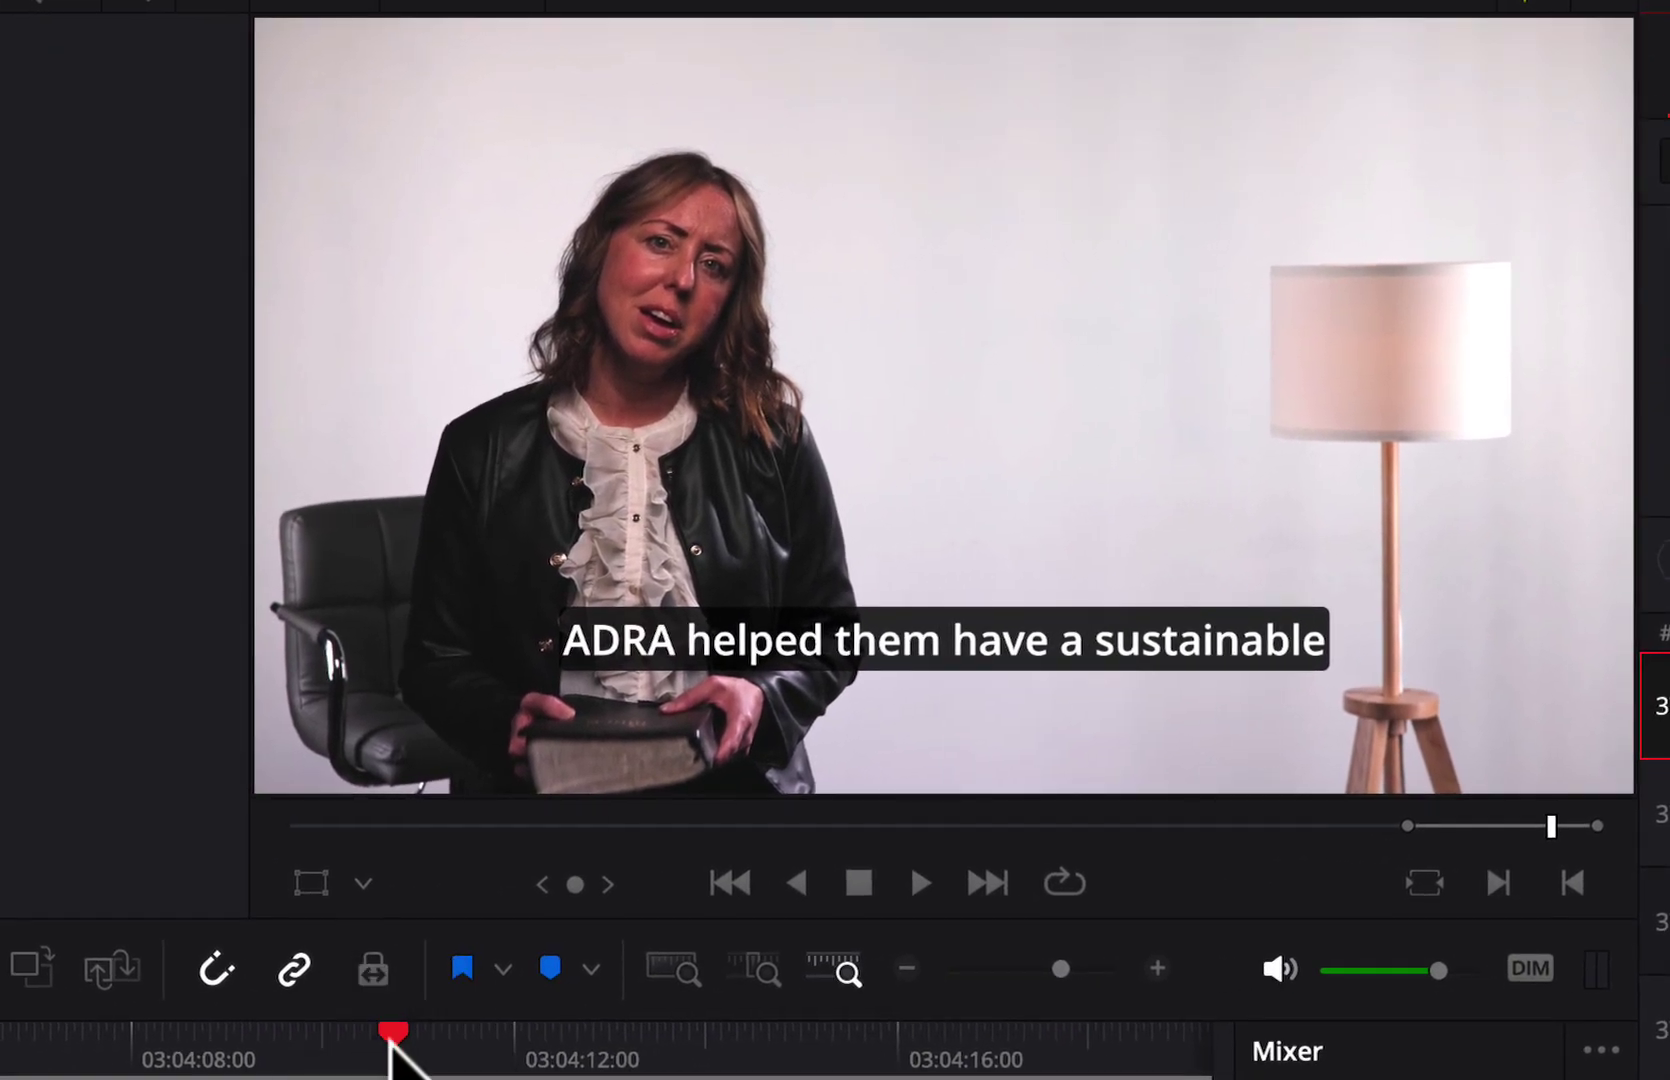
# Play back the captions that follow and return to the one reading "a shelter at Hiatt's school" to check its wording
pyautogui.press('space')
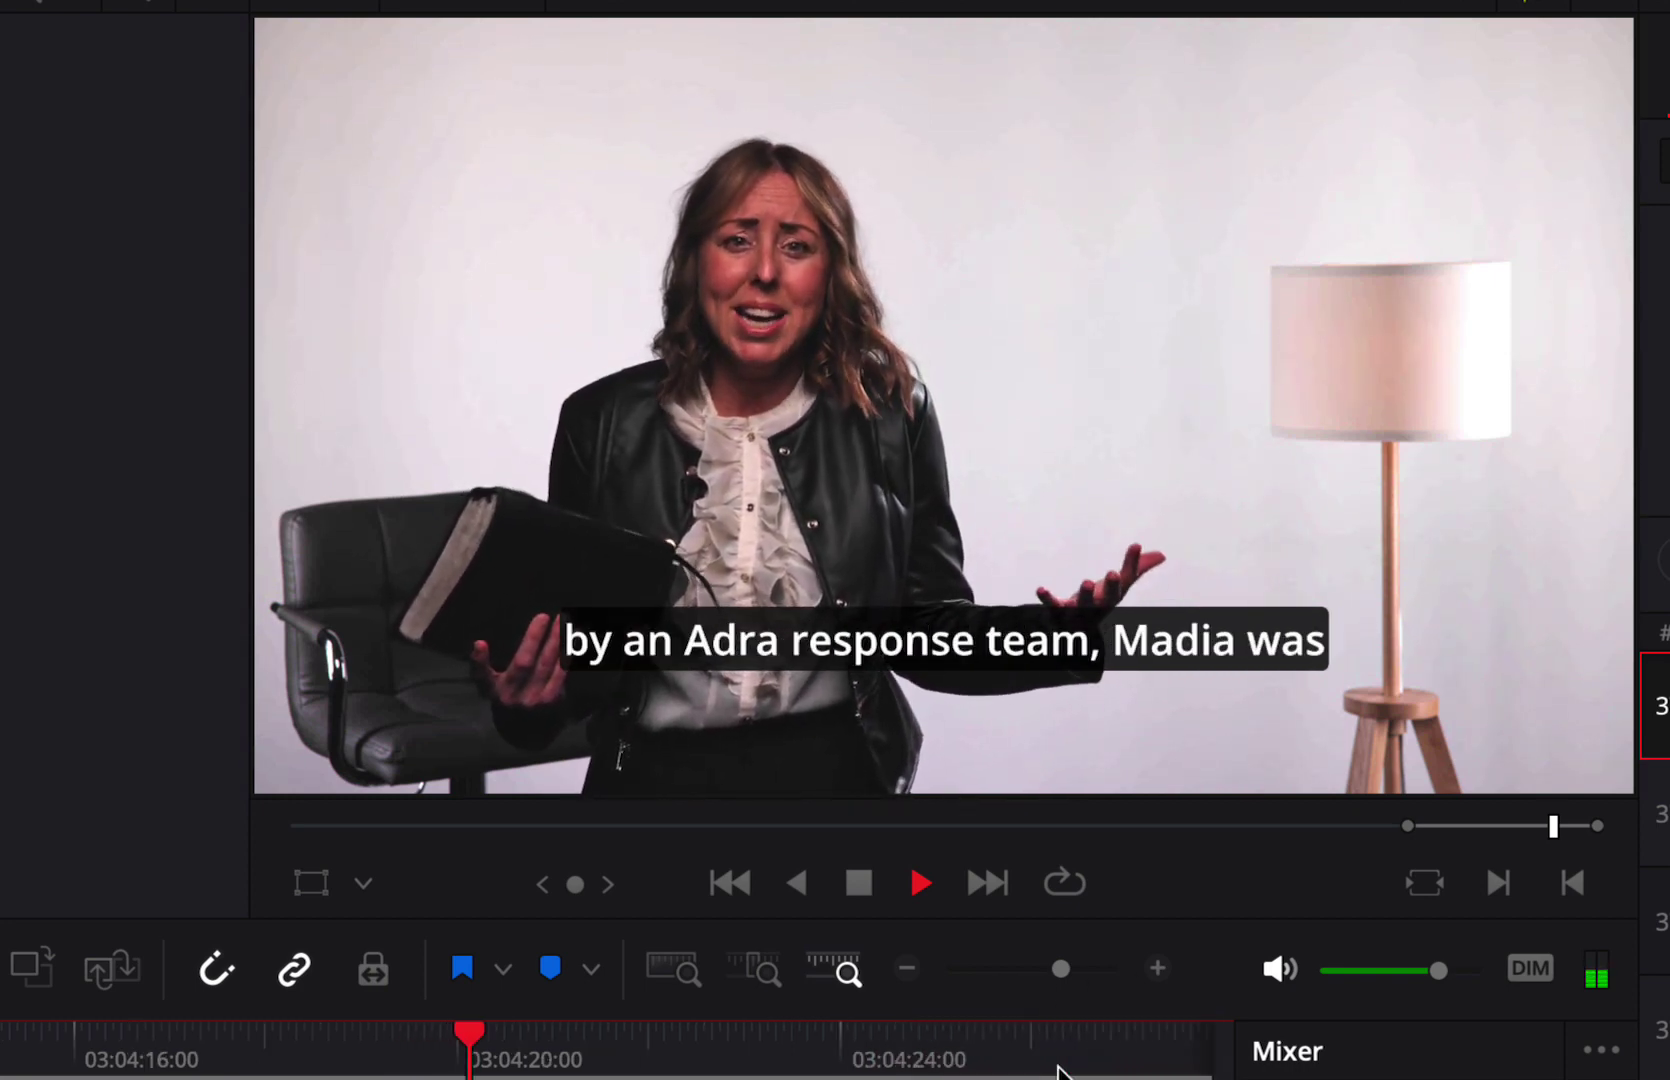
pyautogui.moveTo(470, 1035); pyautogui.dragTo(397, 1047)
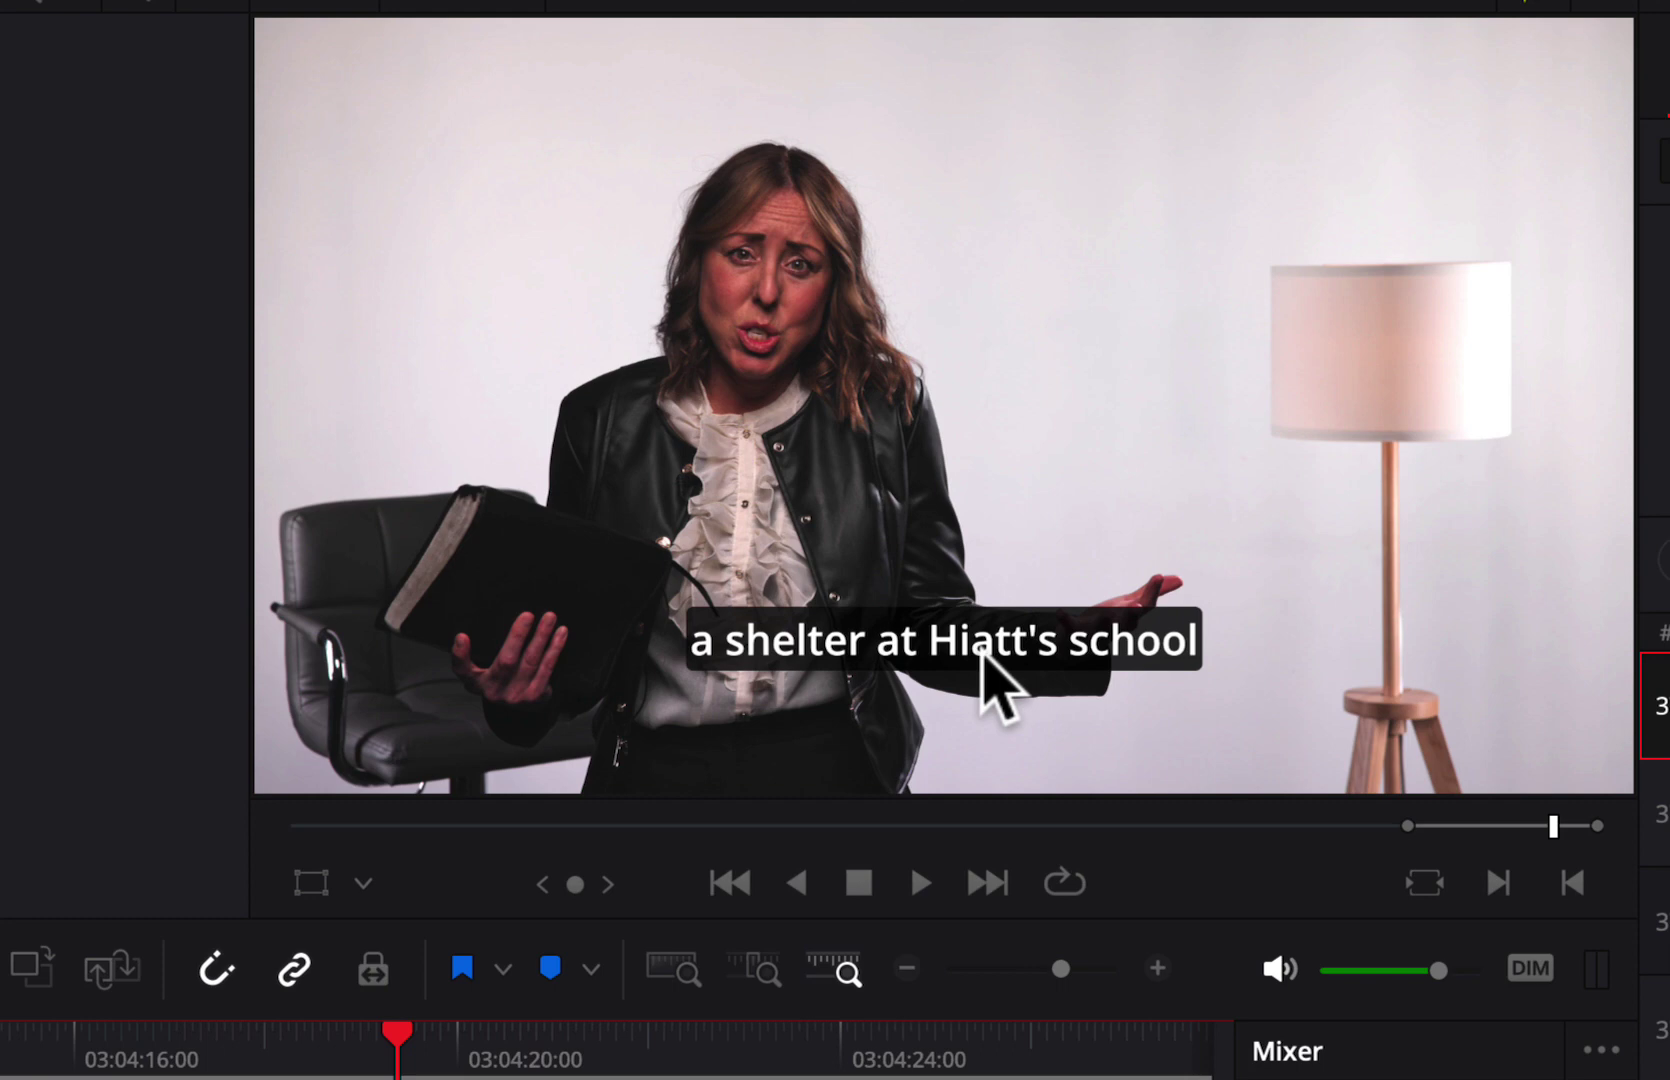
pyautogui.click(980, 650)
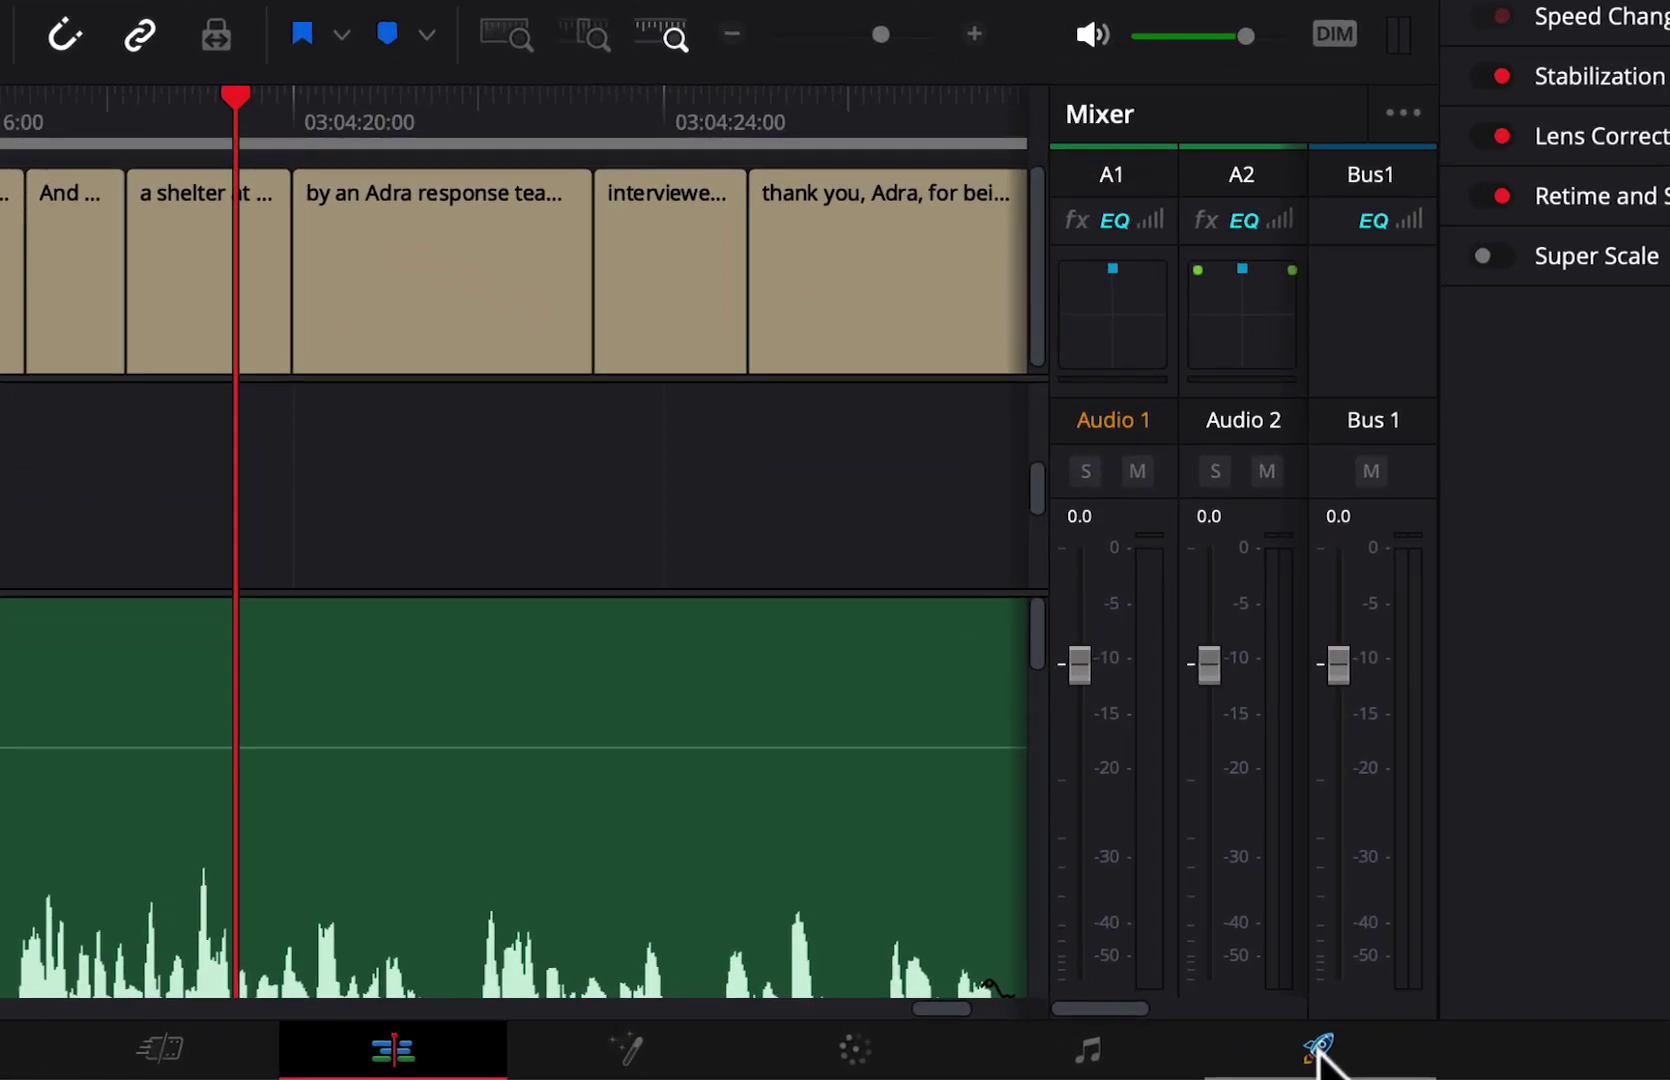
# Switch to the Deliver page and expand the subtitle export settings for the render
pyautogui.click(1318, 1048)
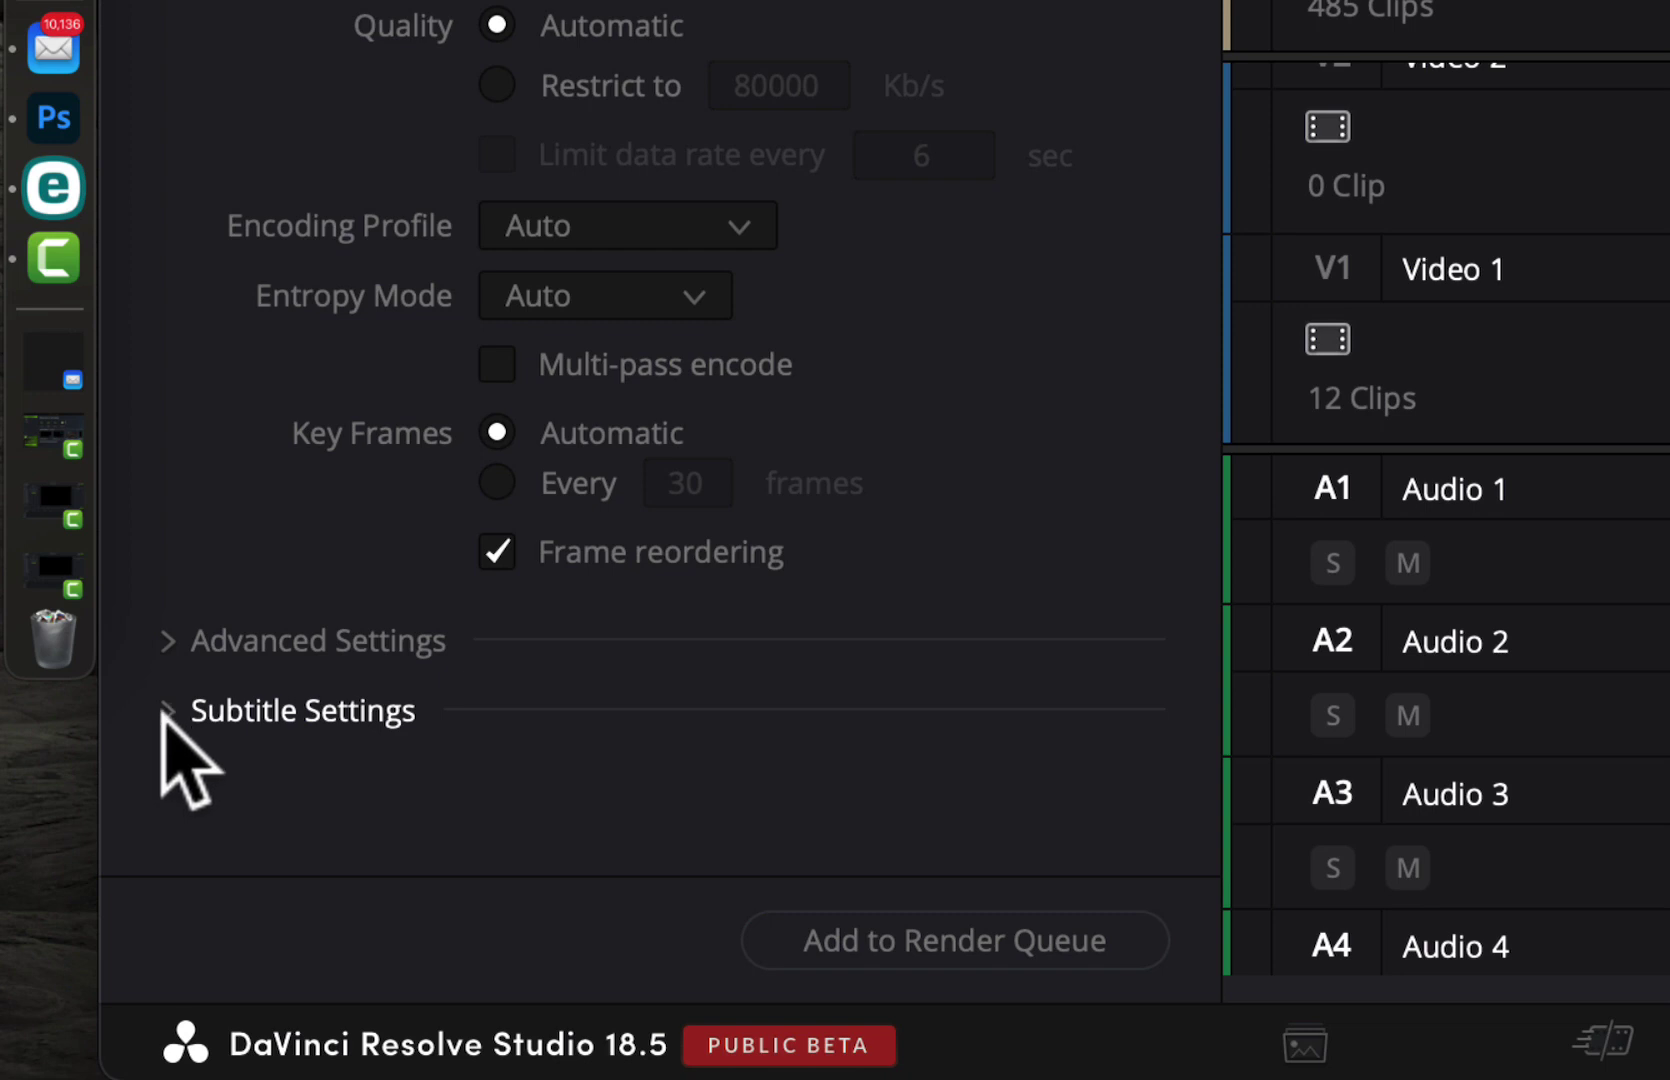
pyautogui.click(165, 711)
pyautogui.scroll(-4, 990, 550)
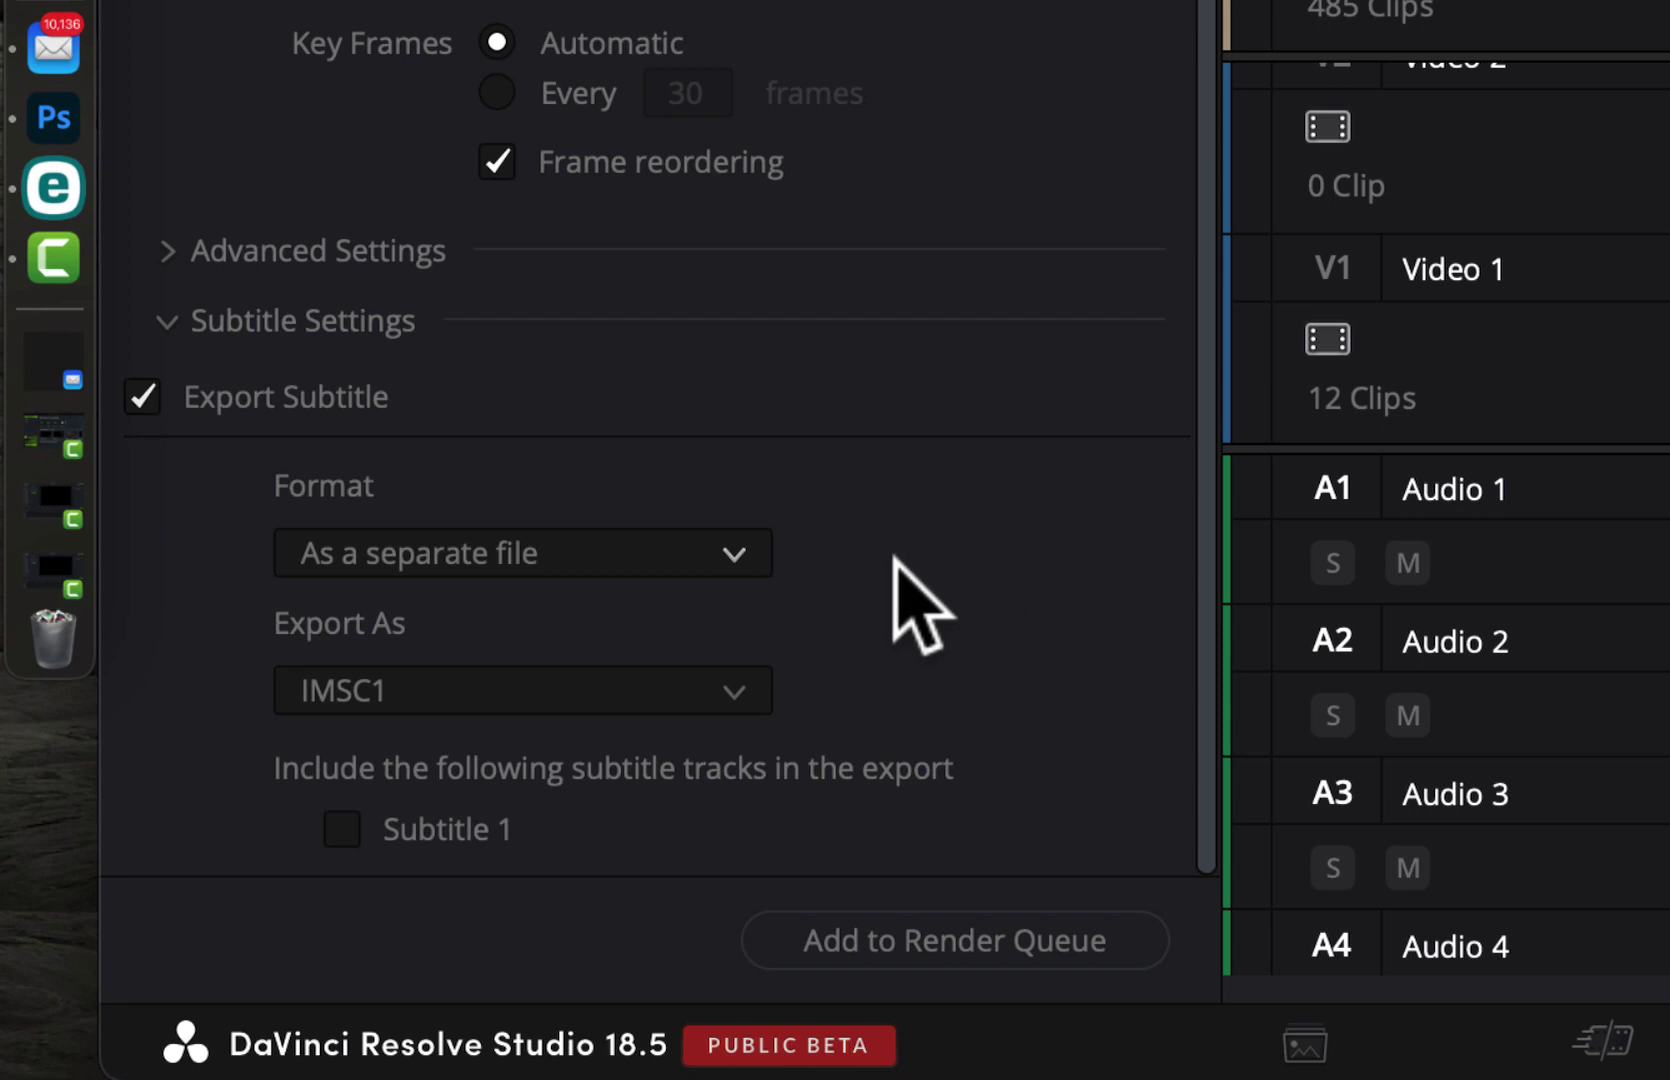
# Set the subtitle export format to embedded captions with the CEA-608 codec
pyautogui.click(736, 555)
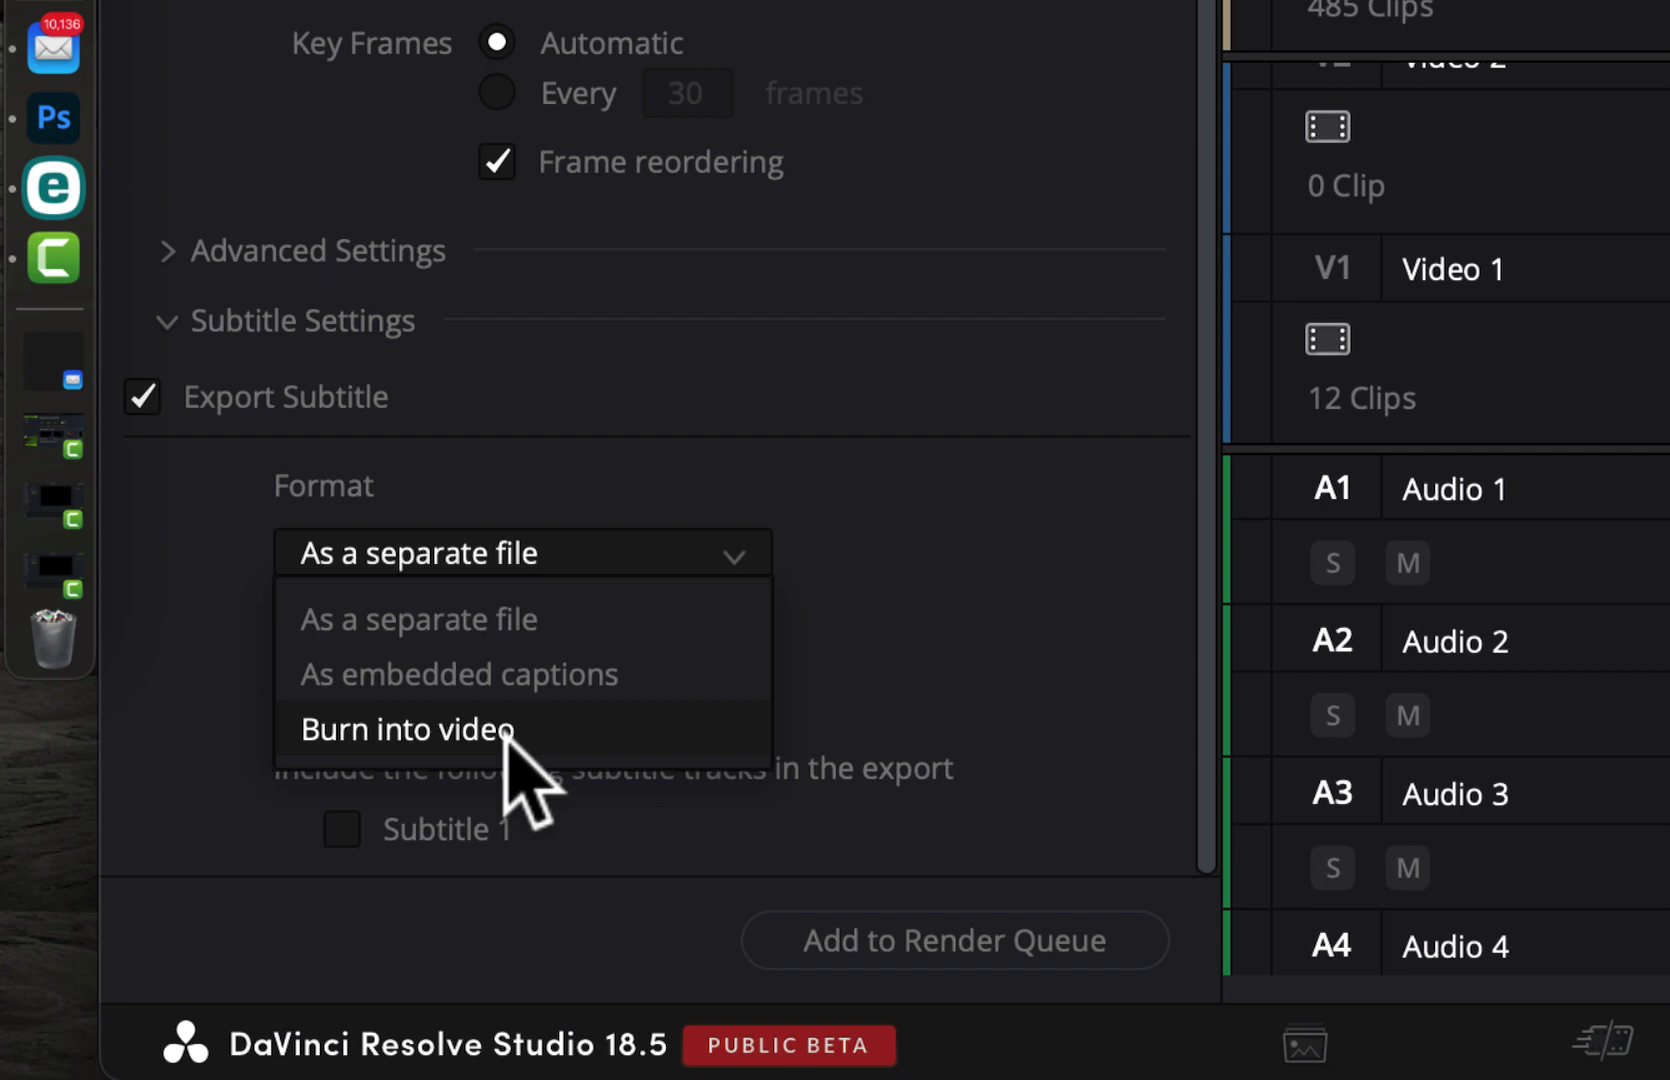
pyautogui.click(600, 673)
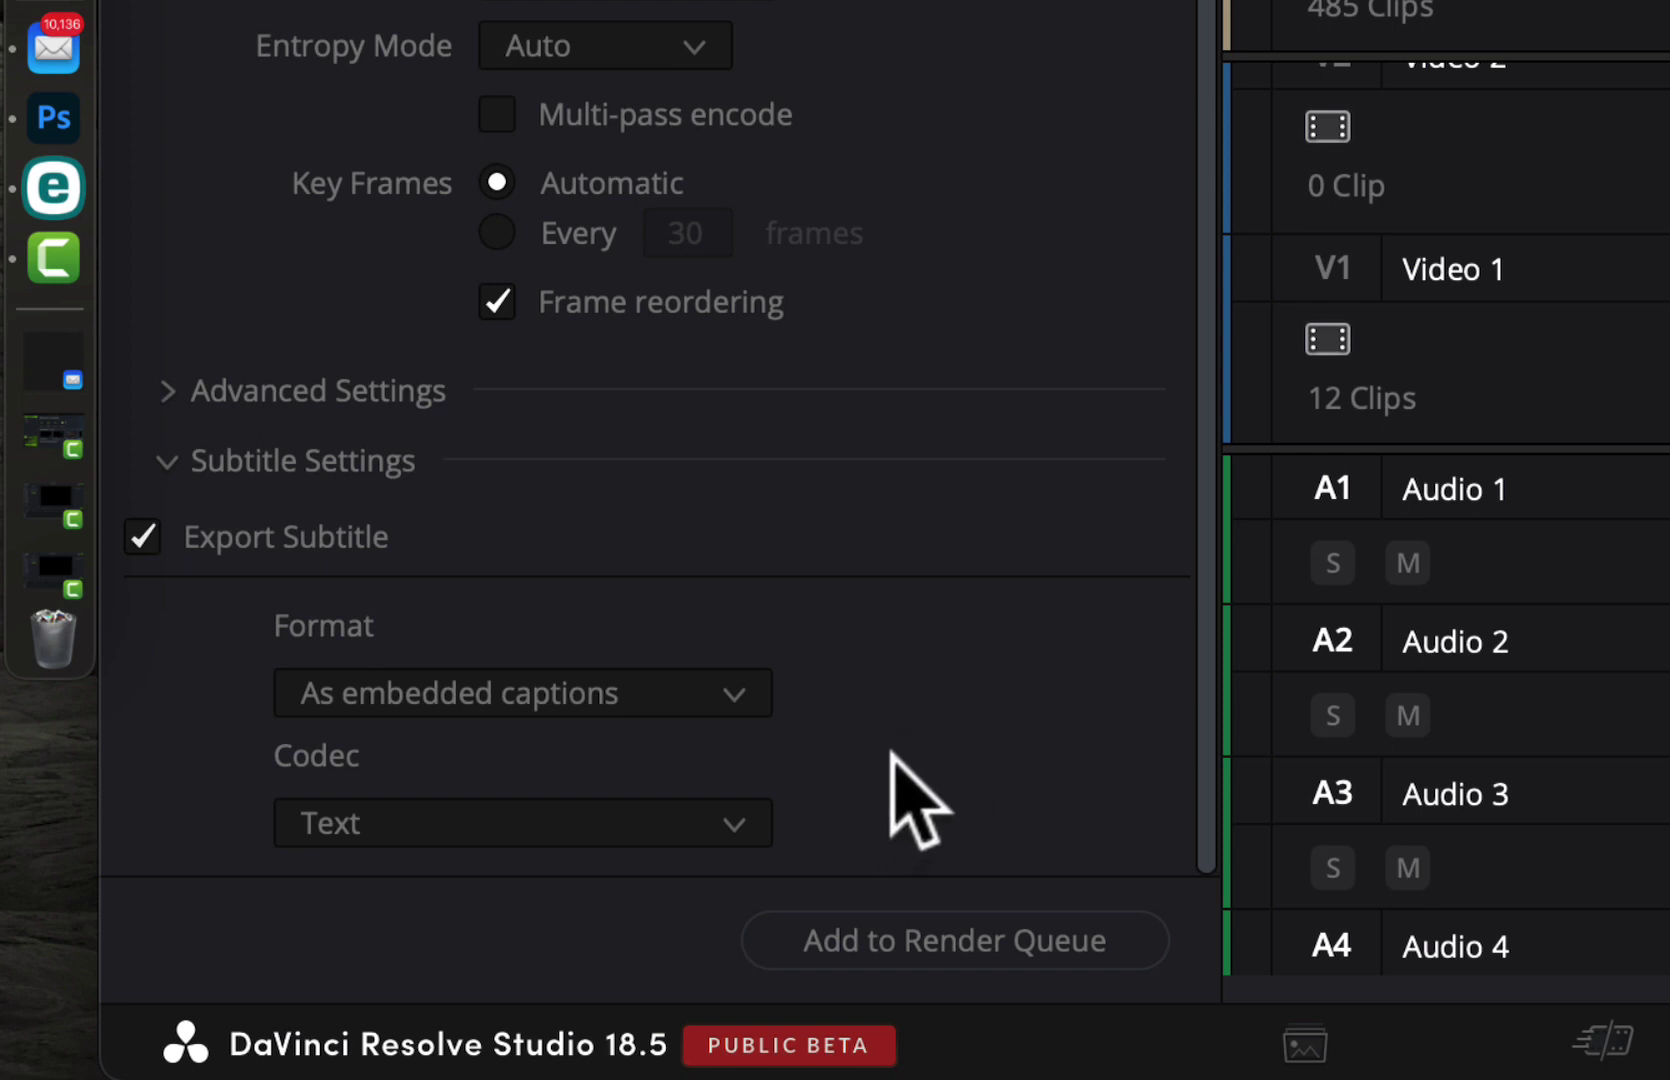
pyautogui.click(748, 823)
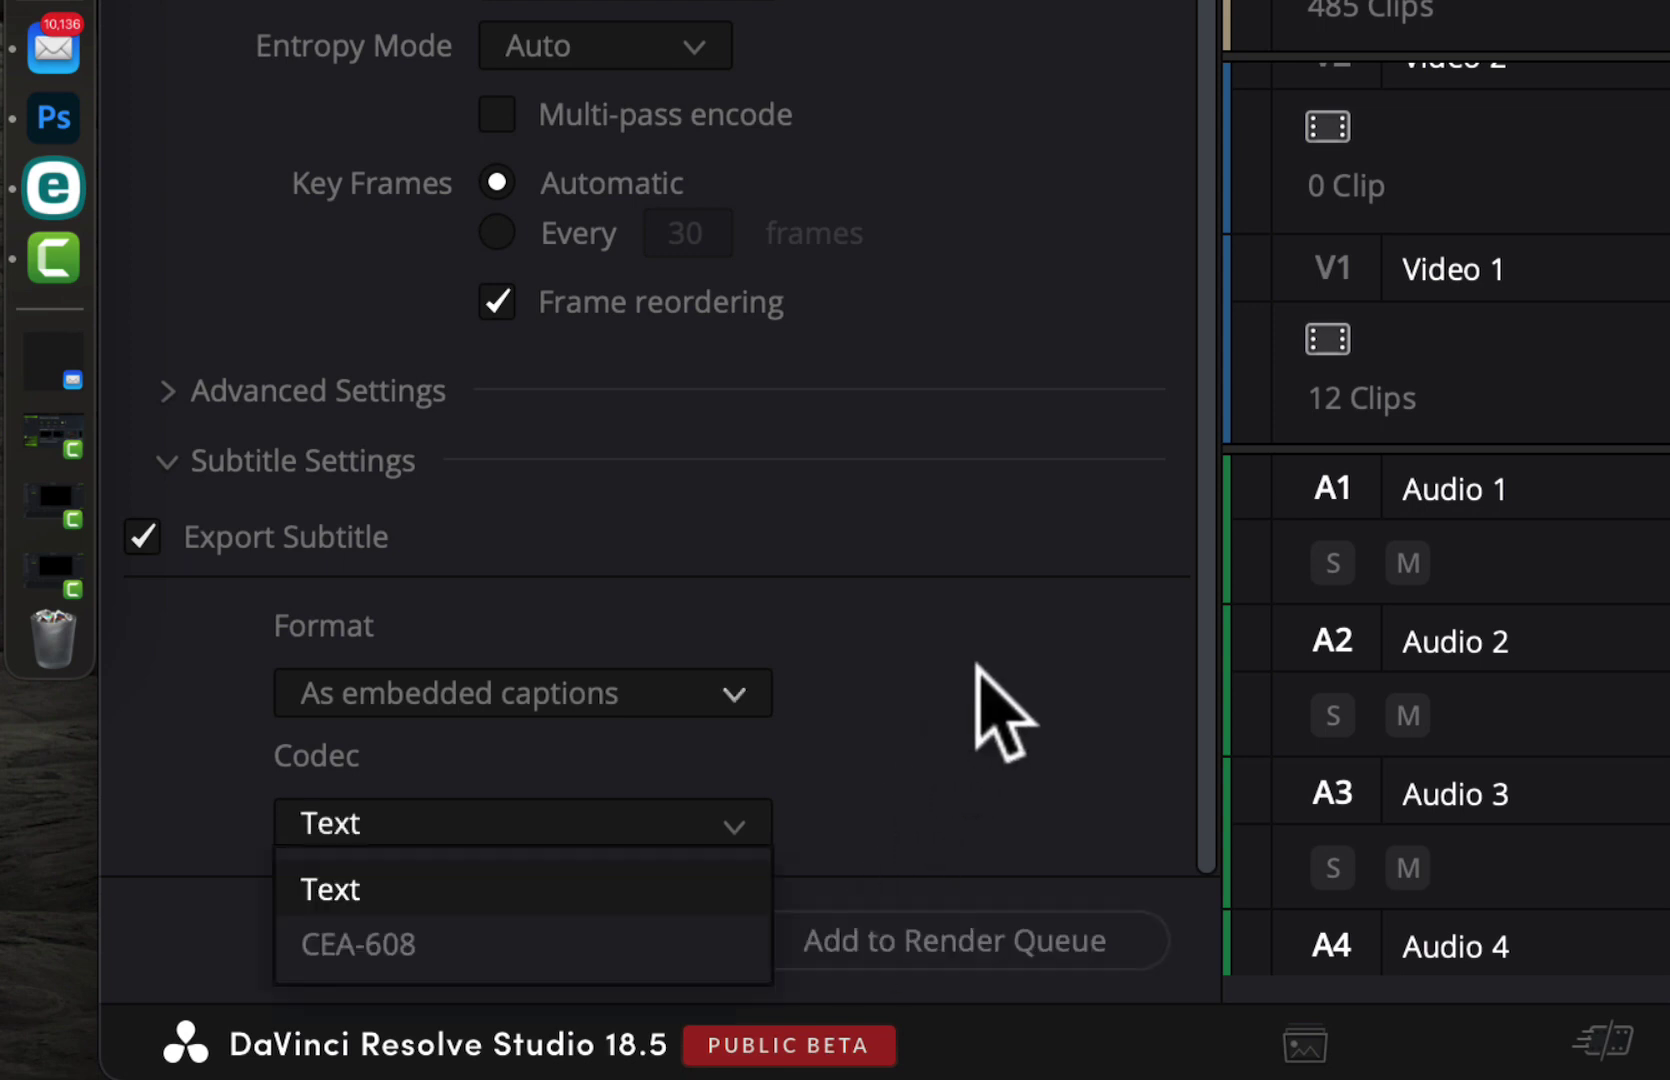
pyautogui.click(500, 940)
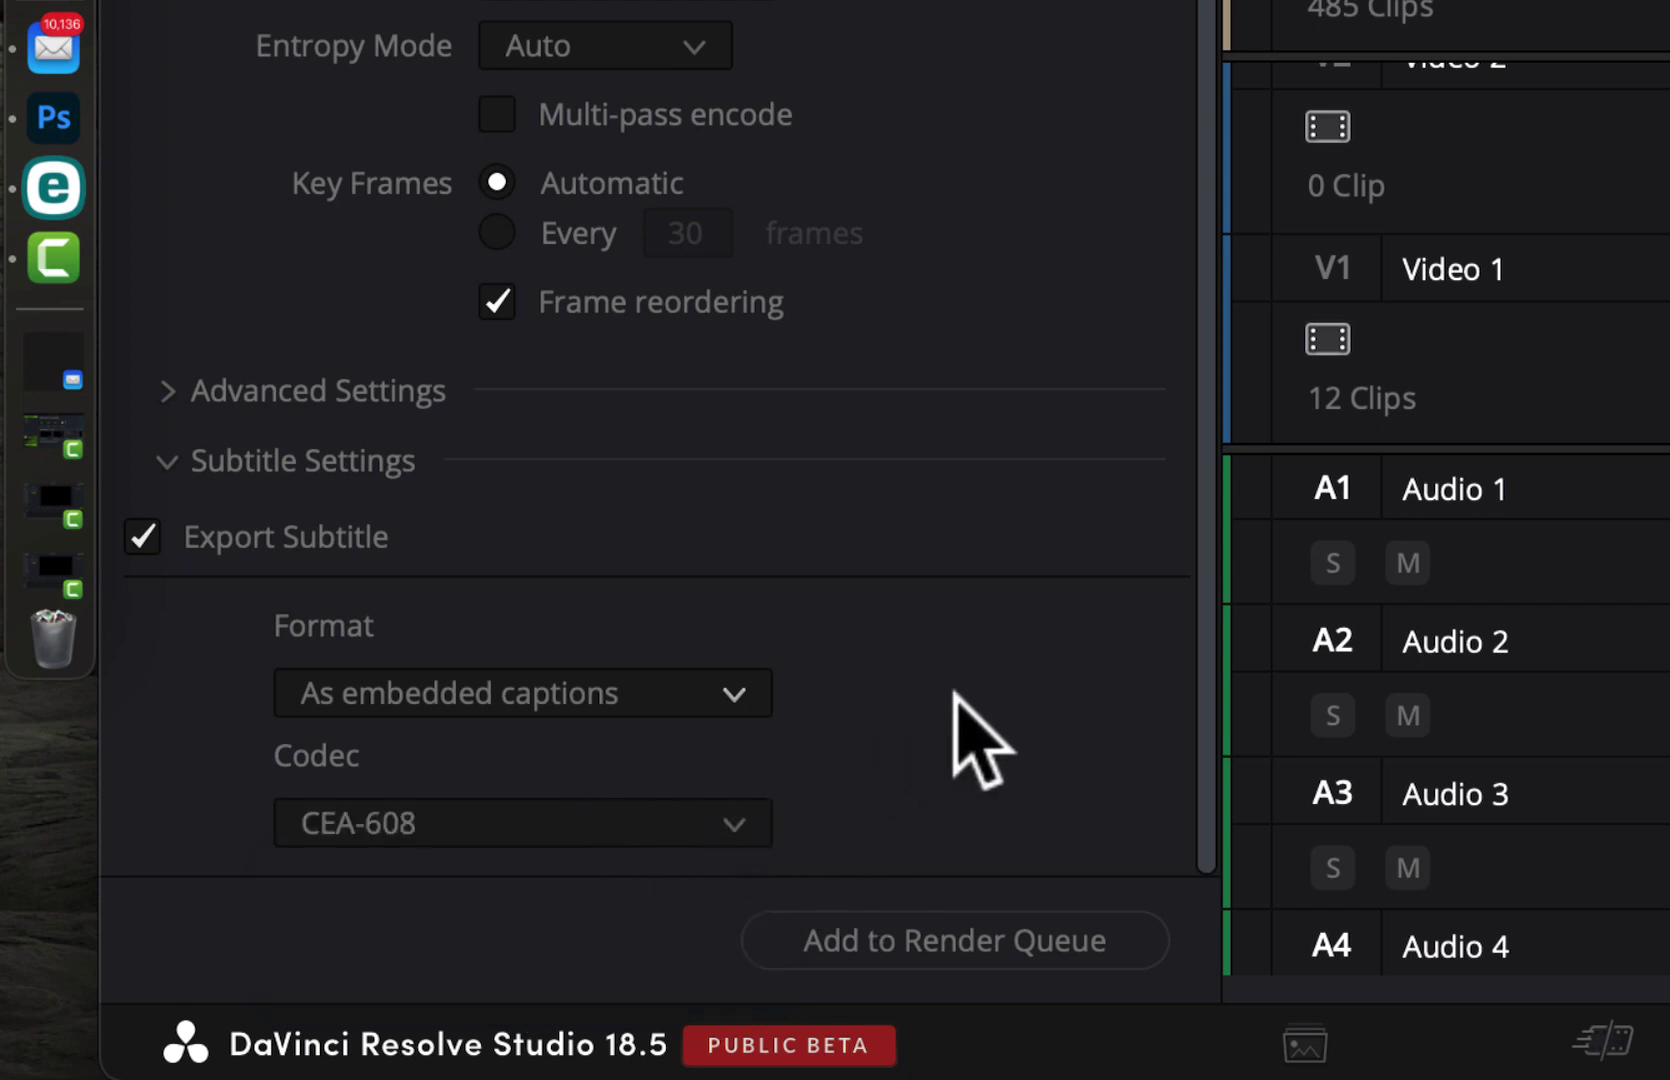
# Set the subtitles to export as a separate file in WebVTT format
pyautogui.click(730, 690)
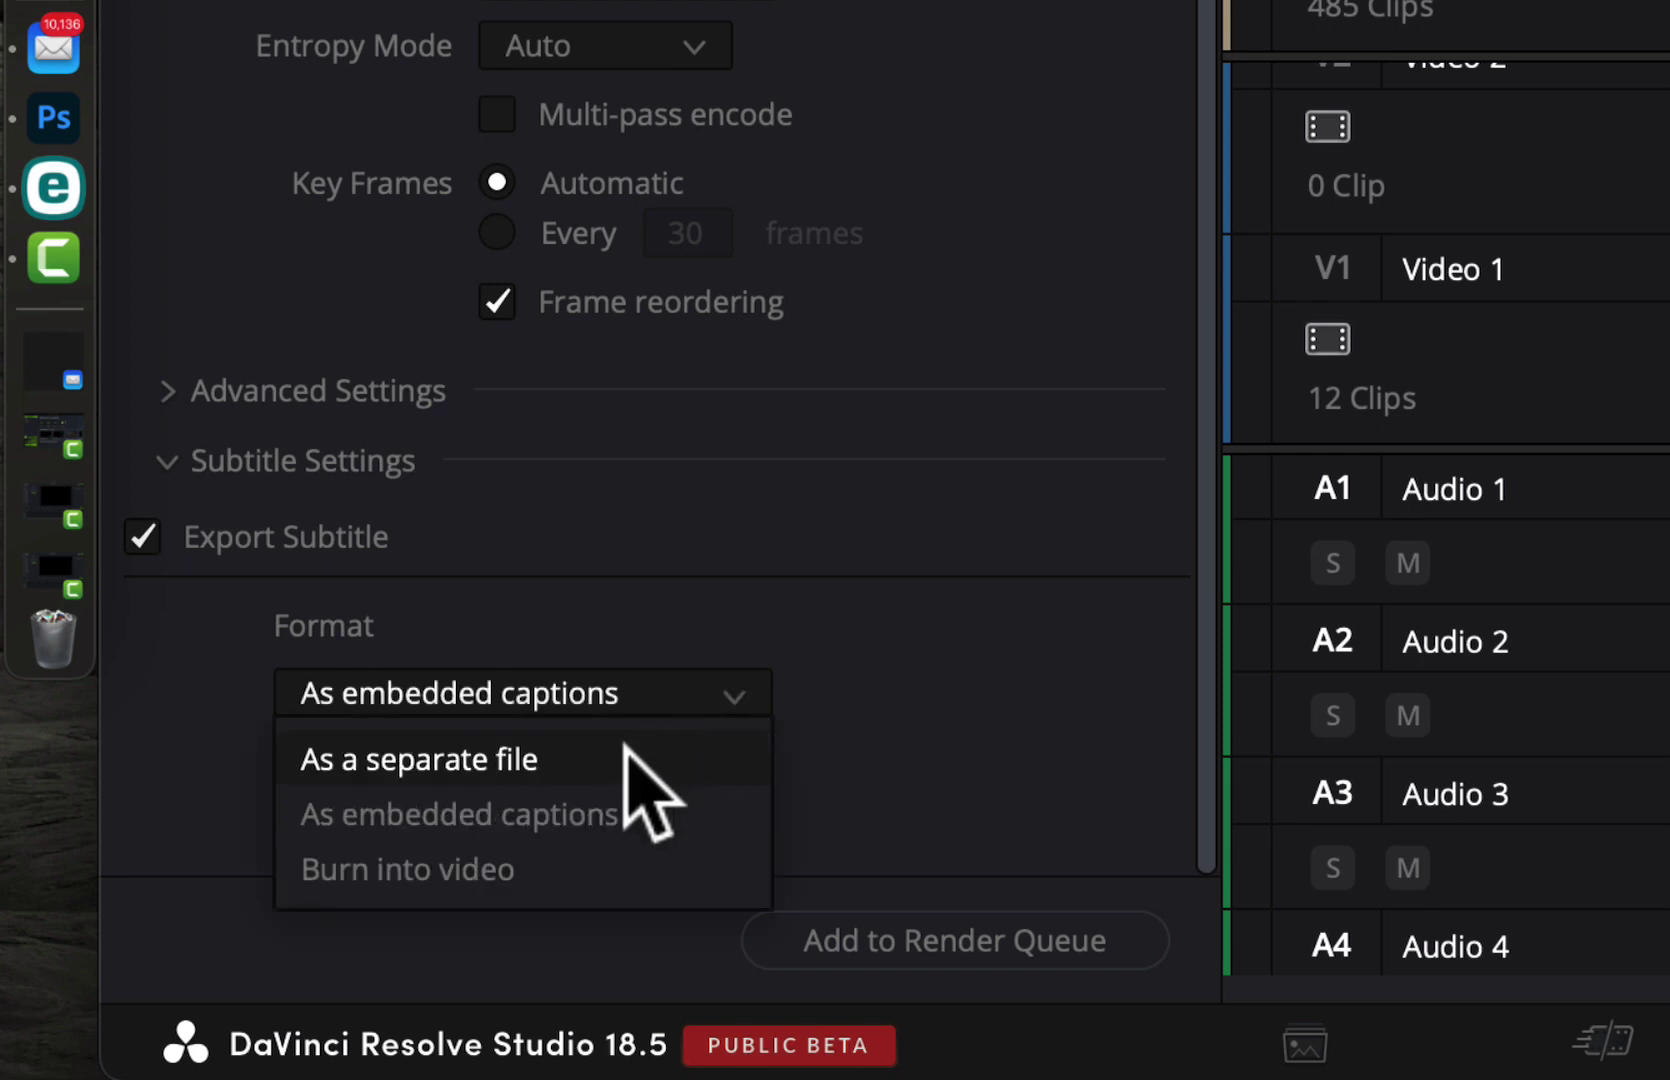
pyautogui.click(633, 757)
pyautogui.scroll(-2, 700, 750)
pyautogui.click(722, 733)
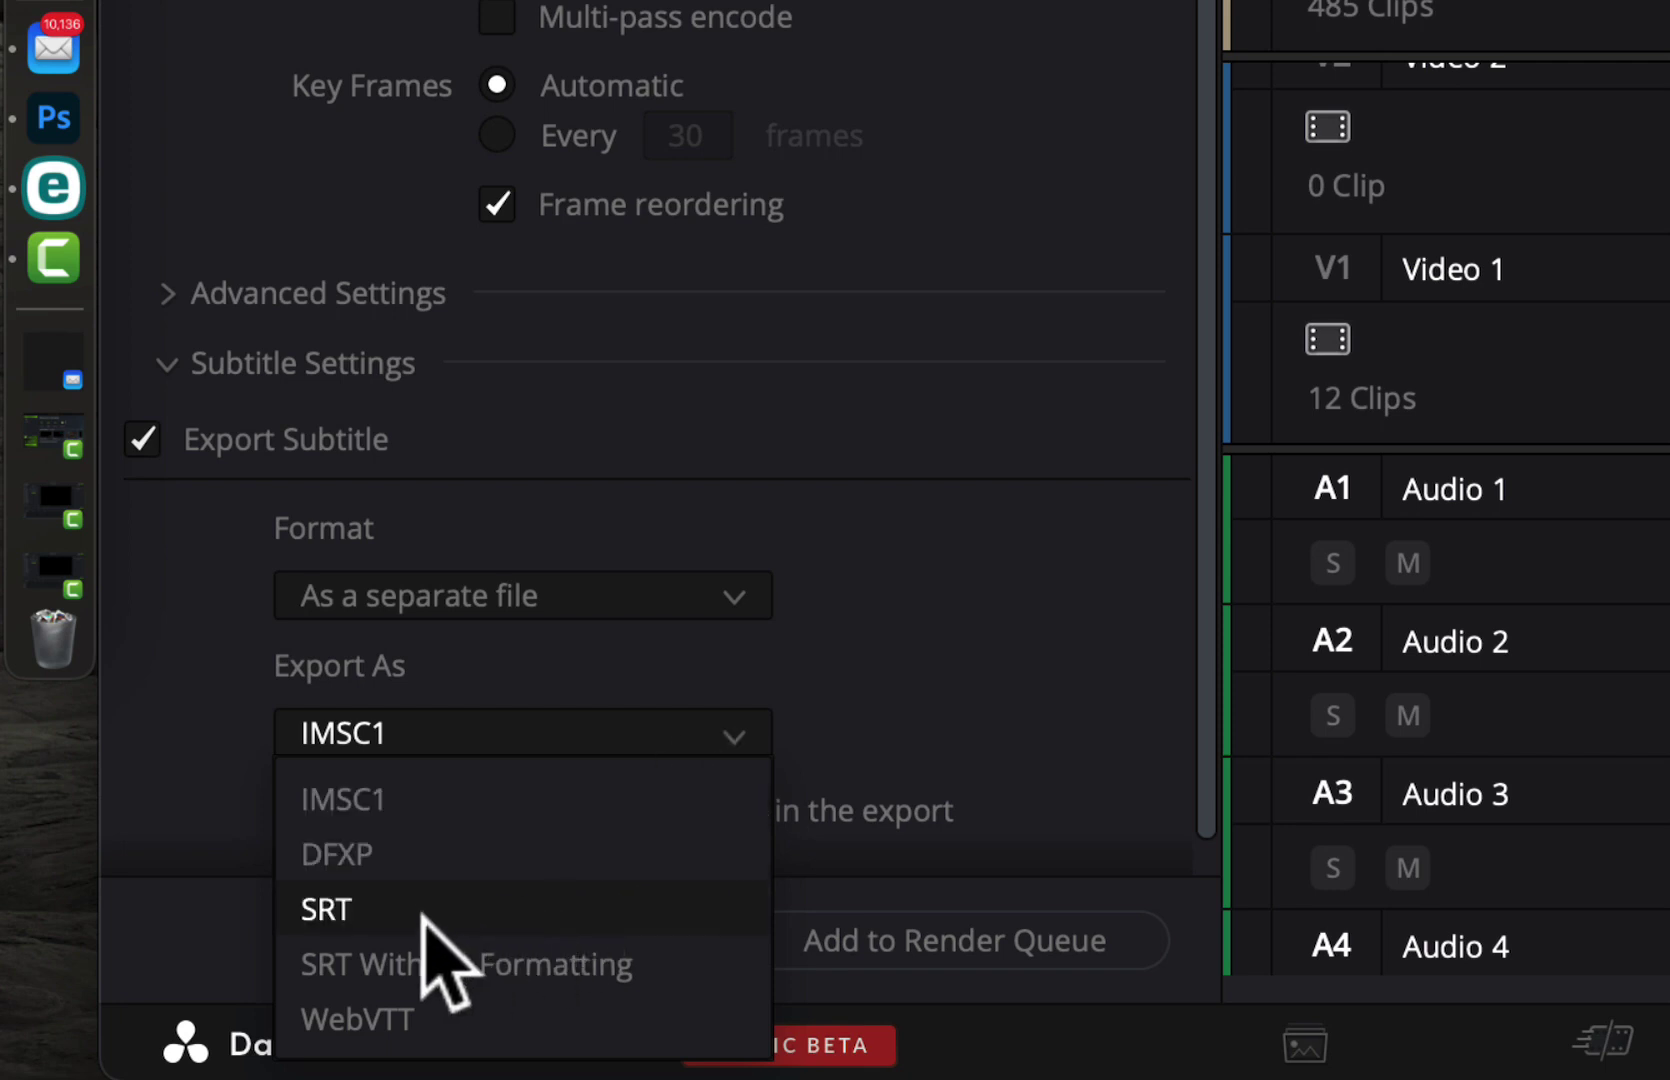
pyautogui.scroll(-1, 900, 615)
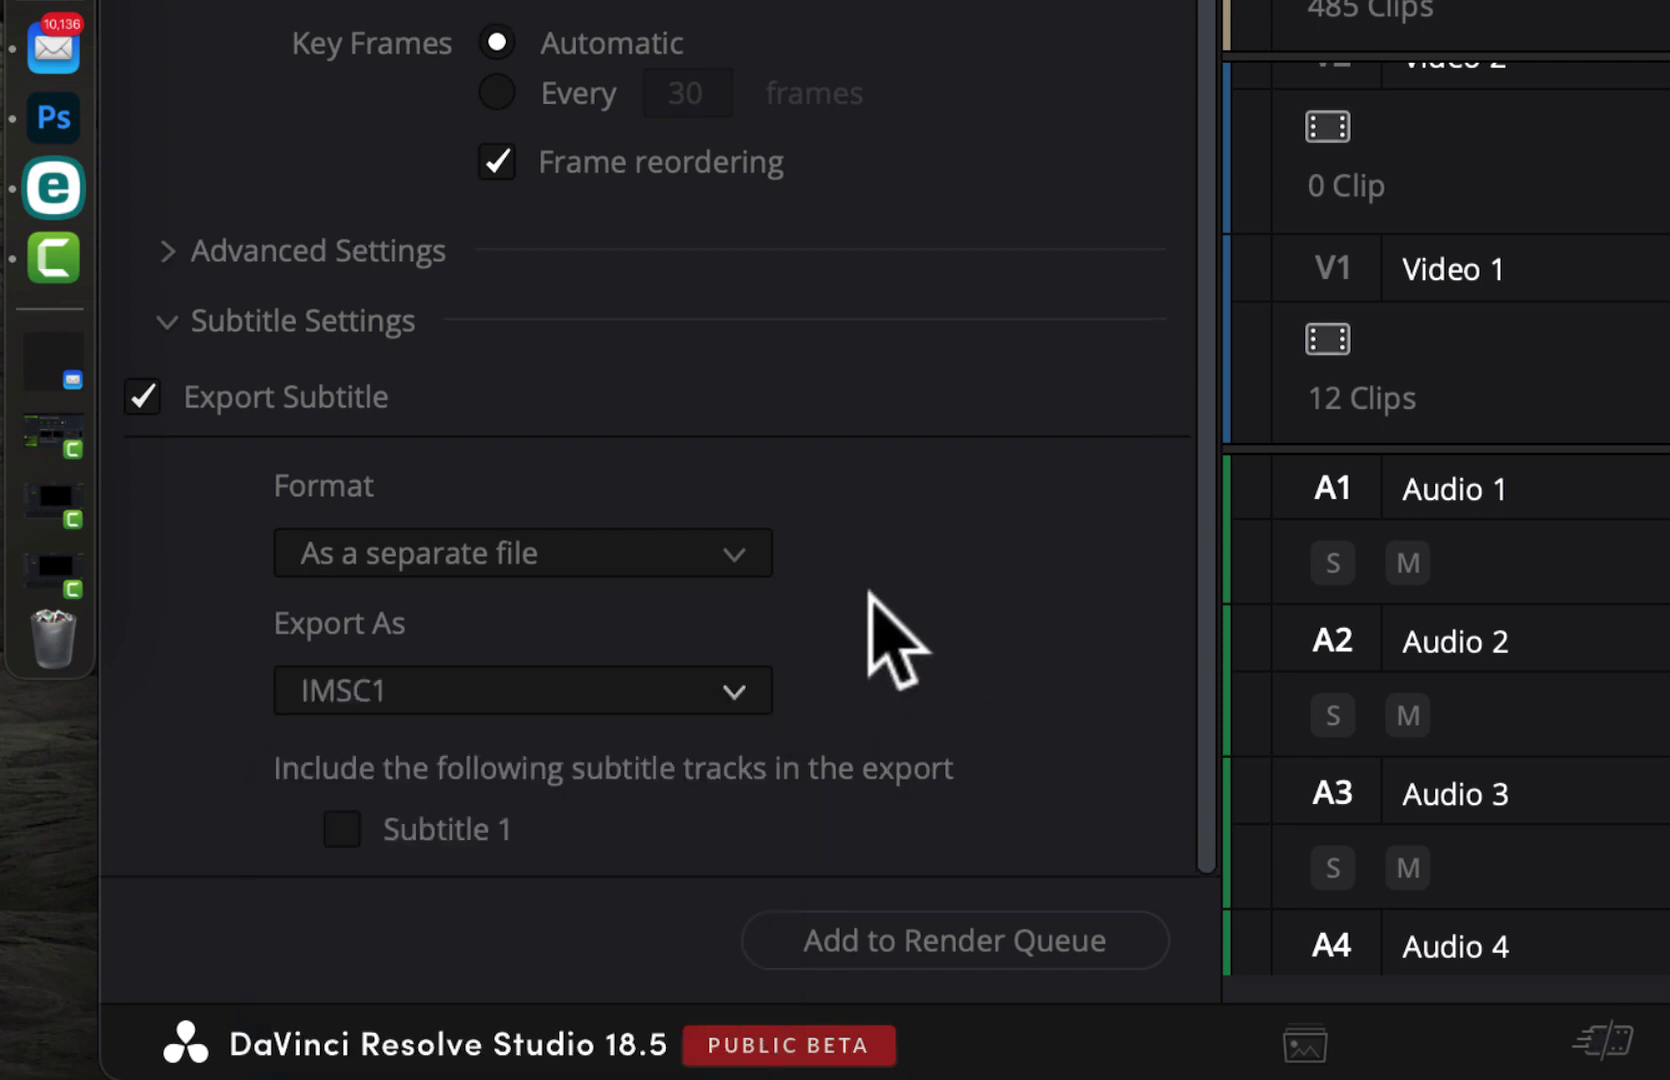
pyautogui.click(730, 685)
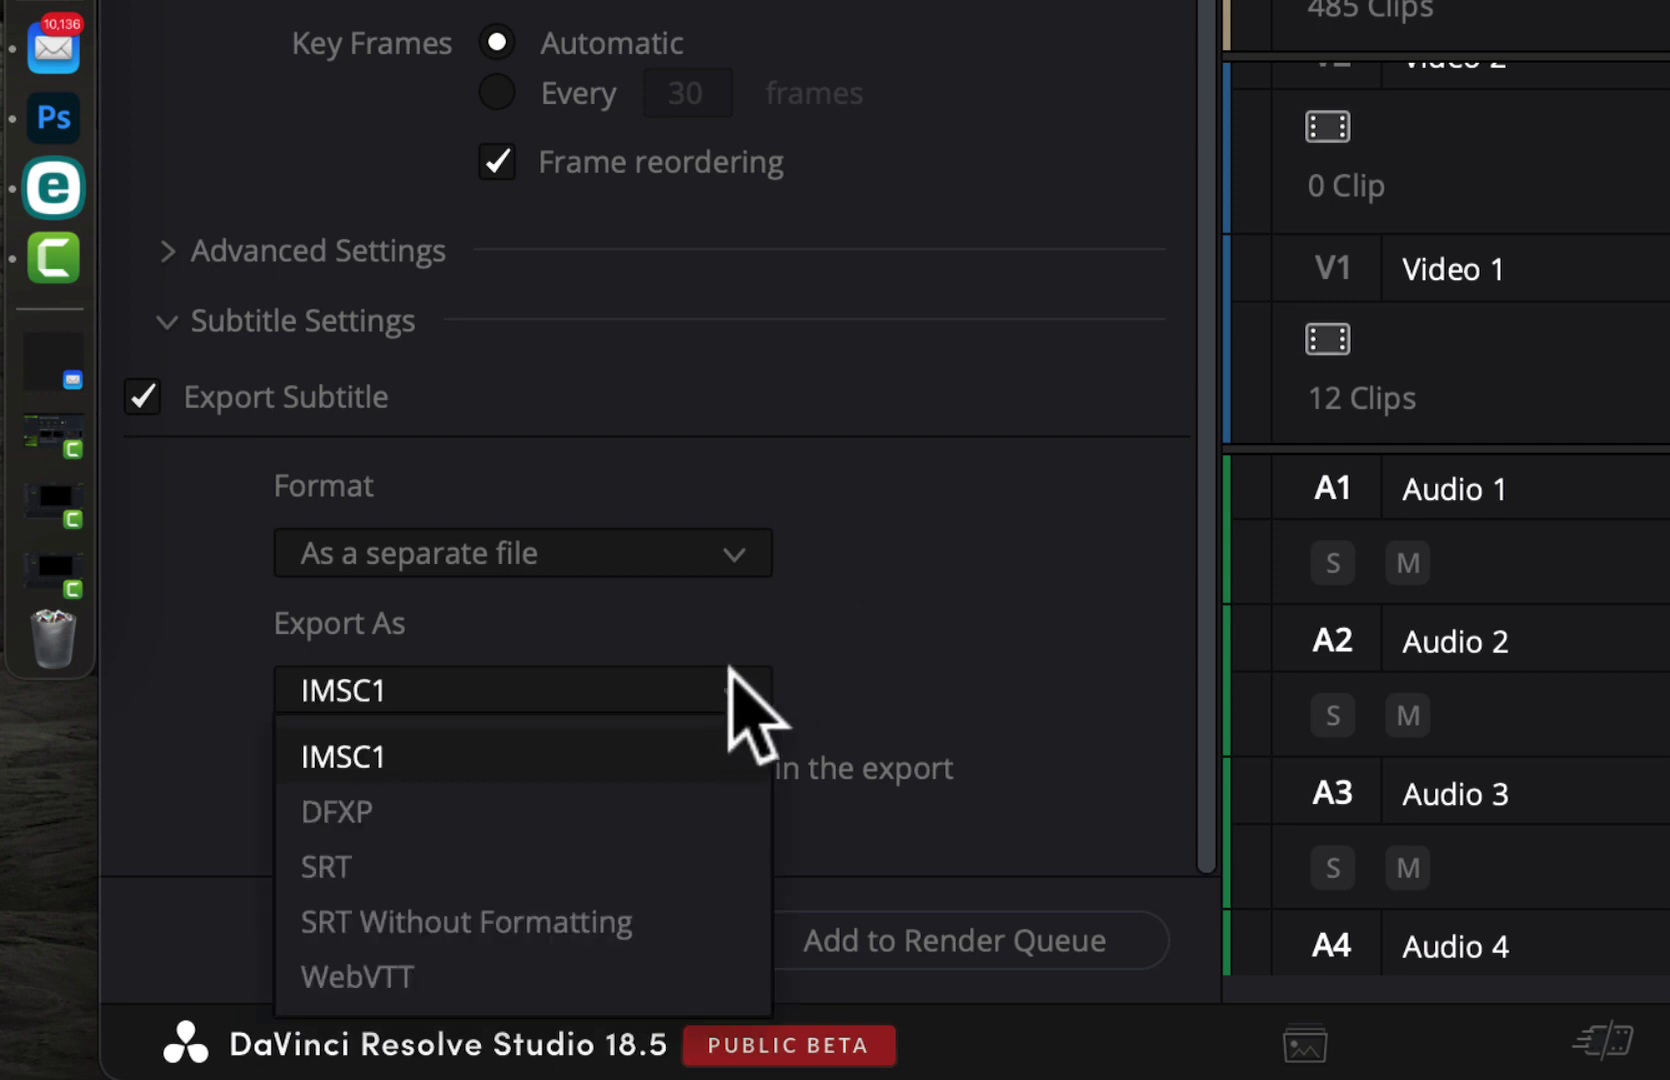
pyautogui.click(576, 960)
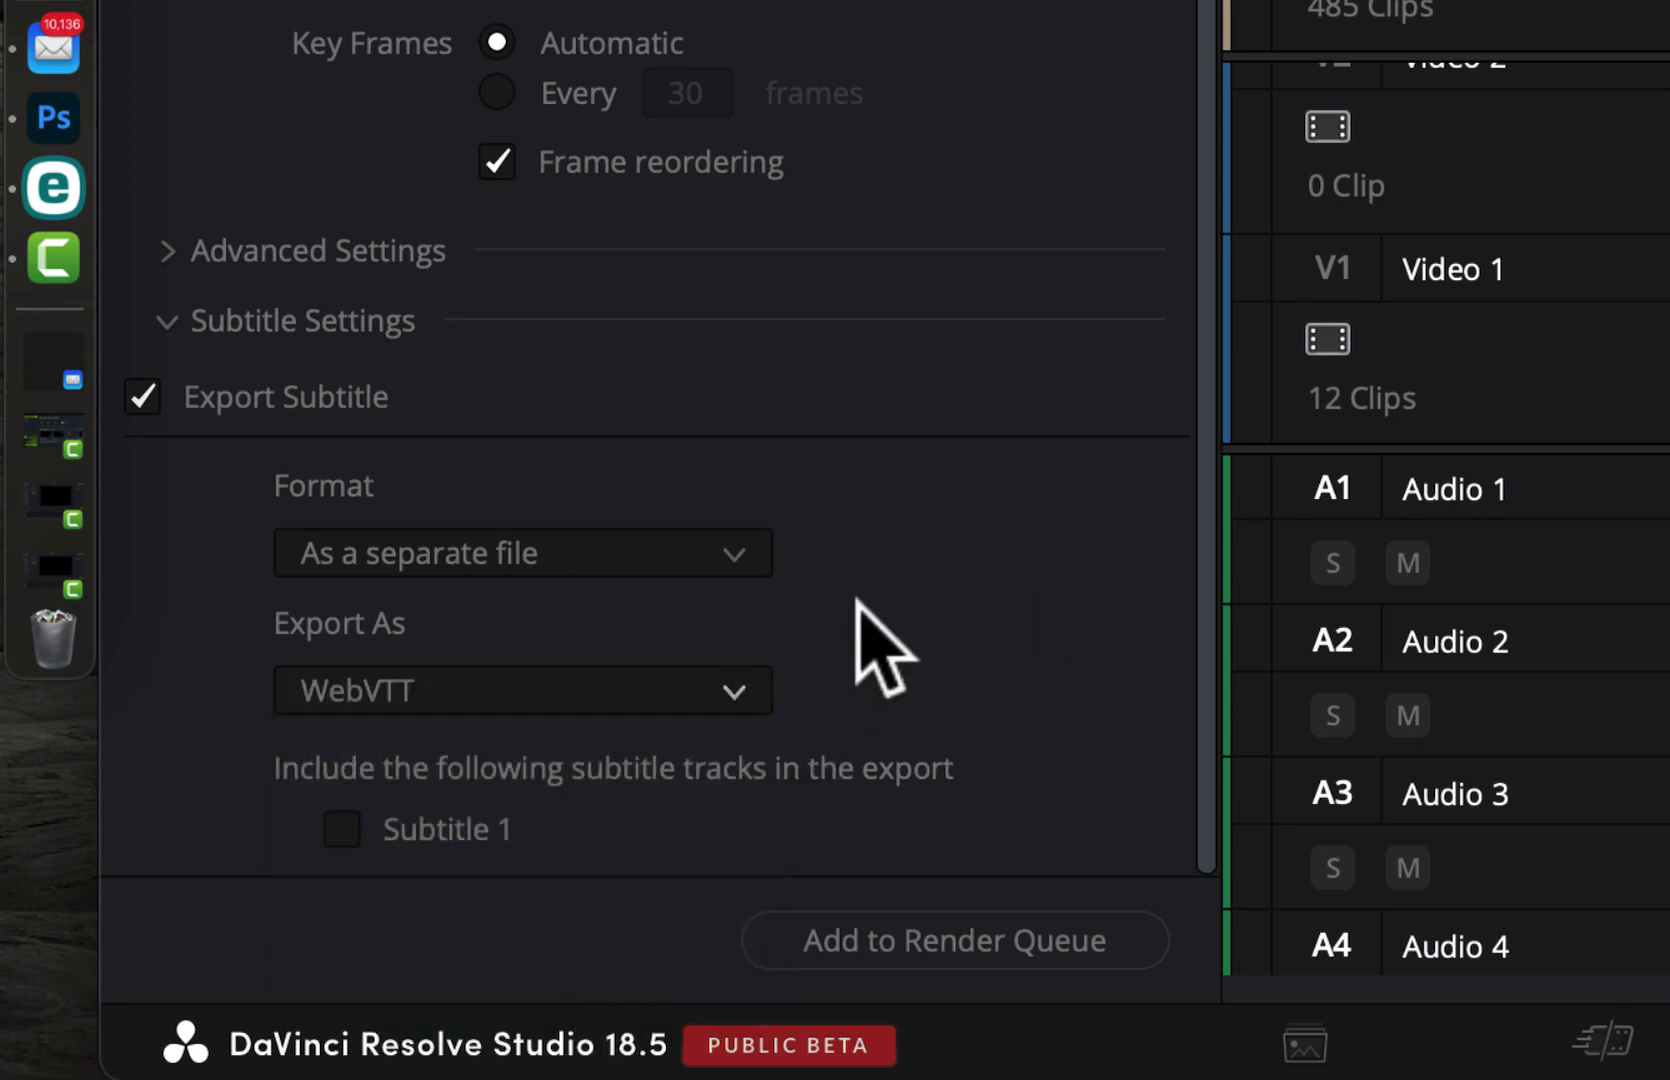